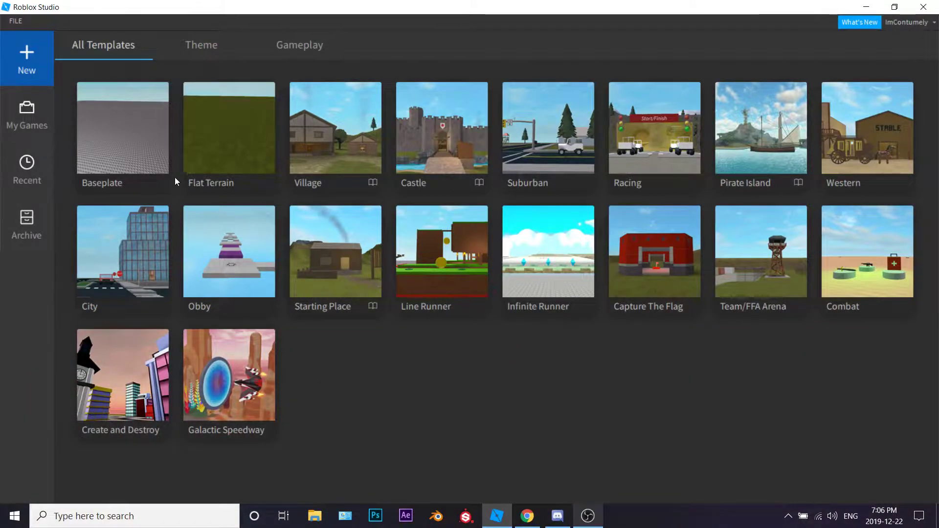
# Create a new Roblox Studio place from the Baseplate template under New > All Templates
pyautogui.click(125, 148)
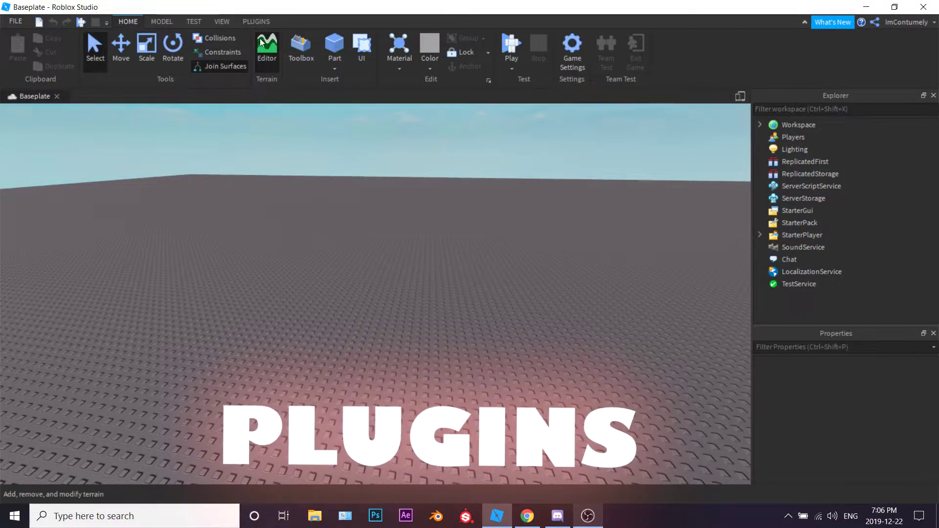
# Load your avatar by username with the Load Character plugin and spawn it as R6 at the origin
pyautogui.click(262, 21)
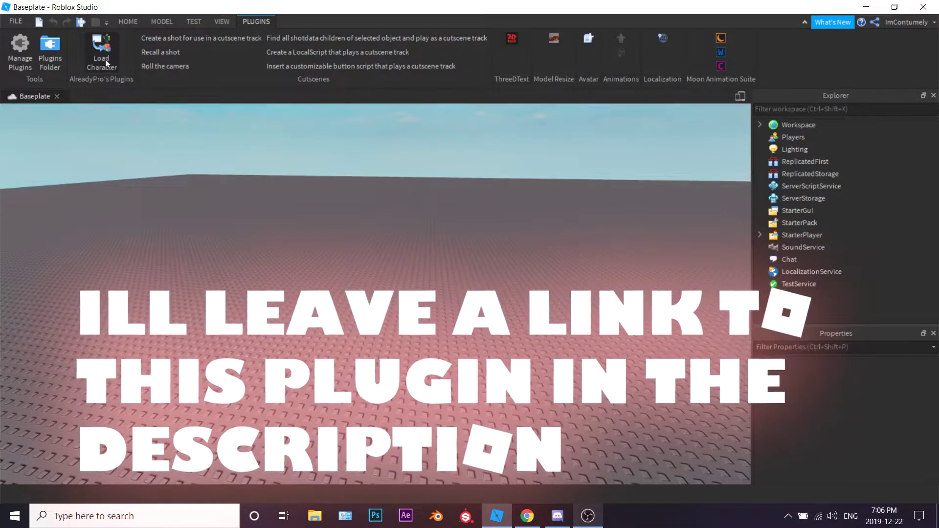
pyautogui.click(104, 60)
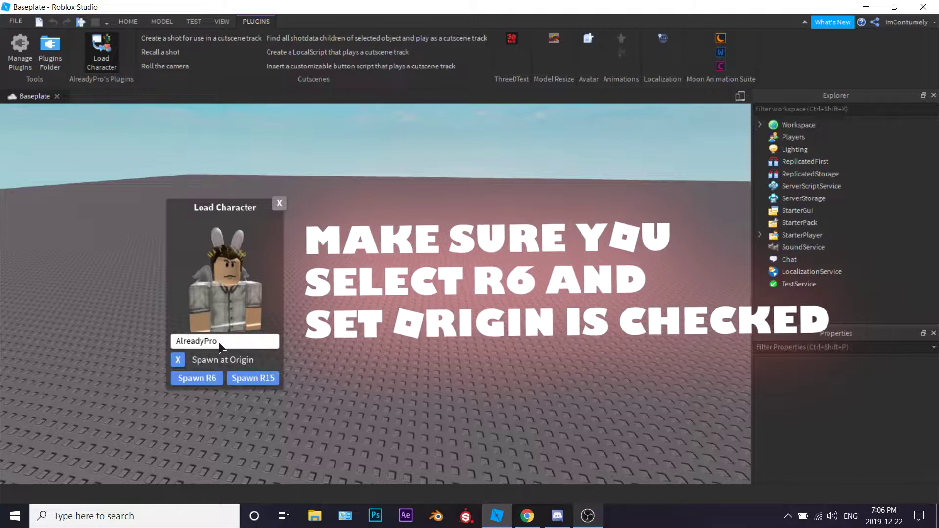
pyautogui.press('BackSpace')
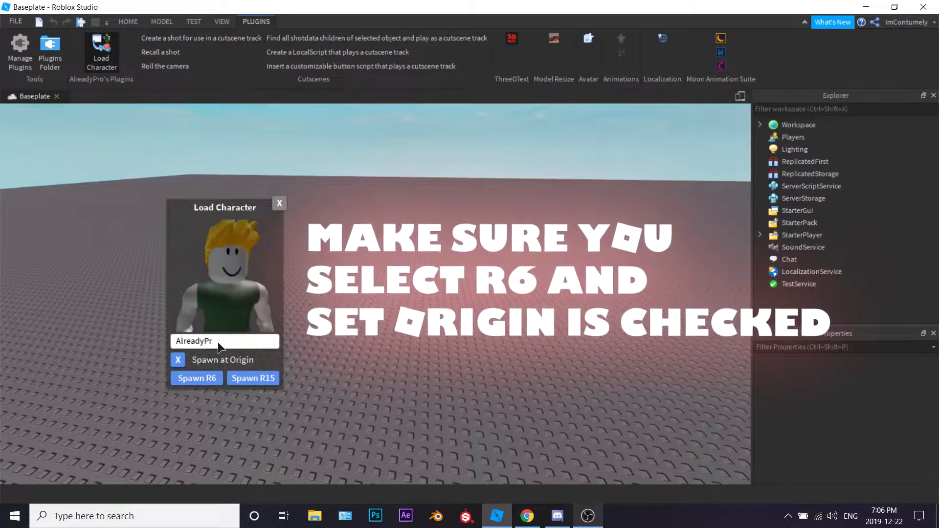
pyautogui.press('BackSpace')
pyautogui.press('BackSpace')
pyautogui.press('BackSpace')
pyautogui.write('Co')
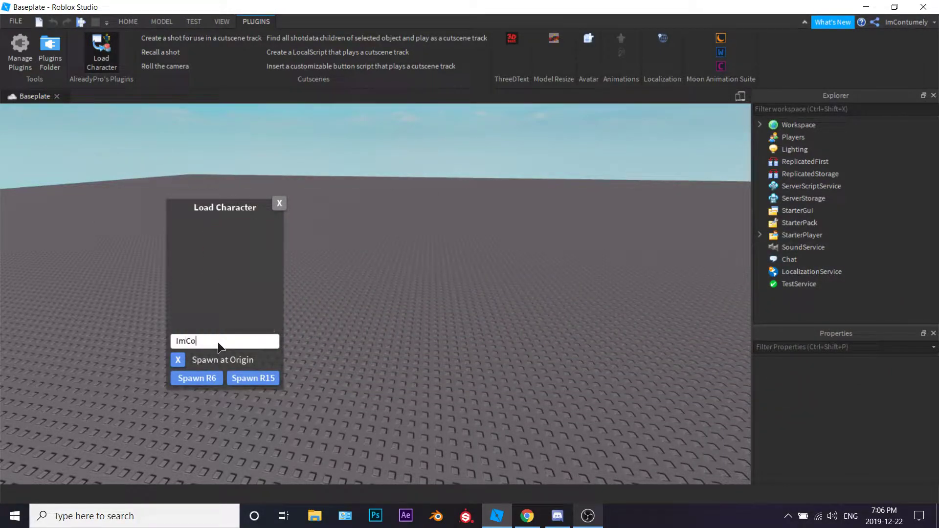
pyautogui.write('ntumely')
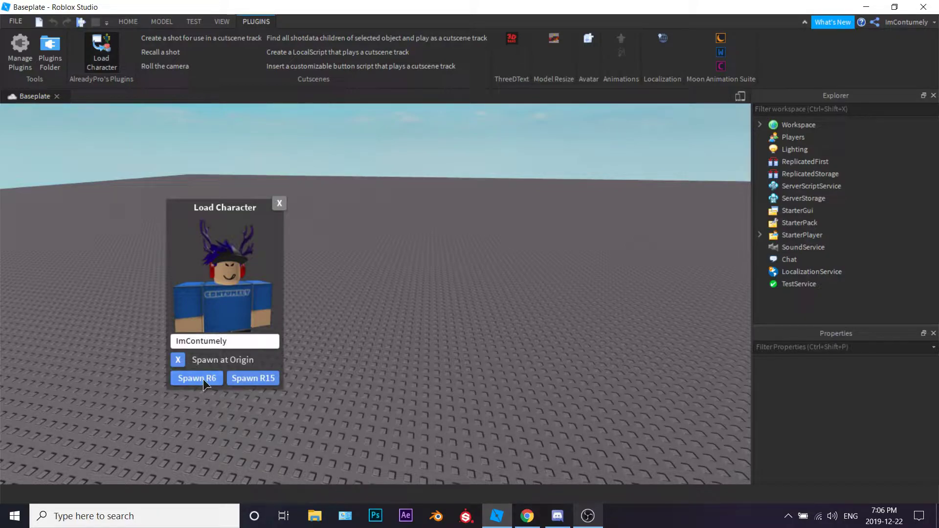
pyautogui.click(252, 375)
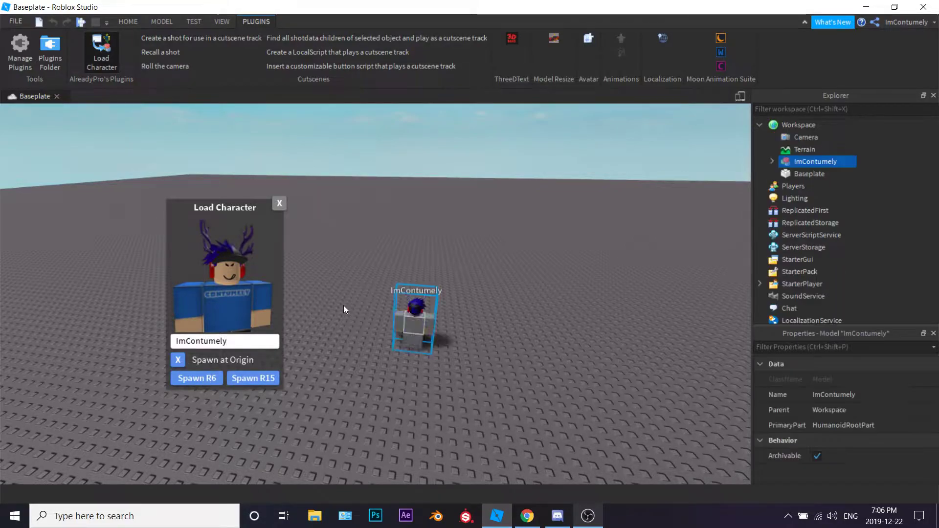
pyautogui.click(279, 204)
pyautogui.press('f')
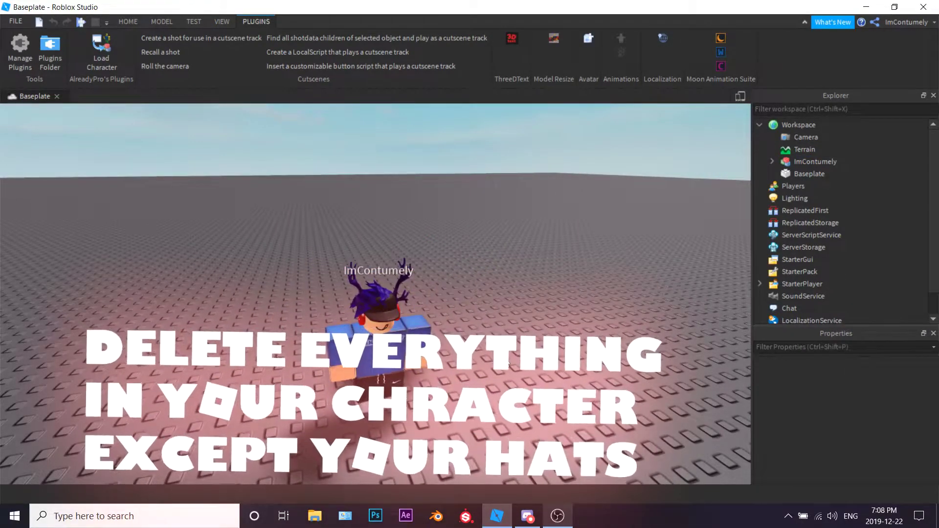
# Delete the character's seven body parts, Head through Torso, in Explorer
pyautogui.click(772, 162)
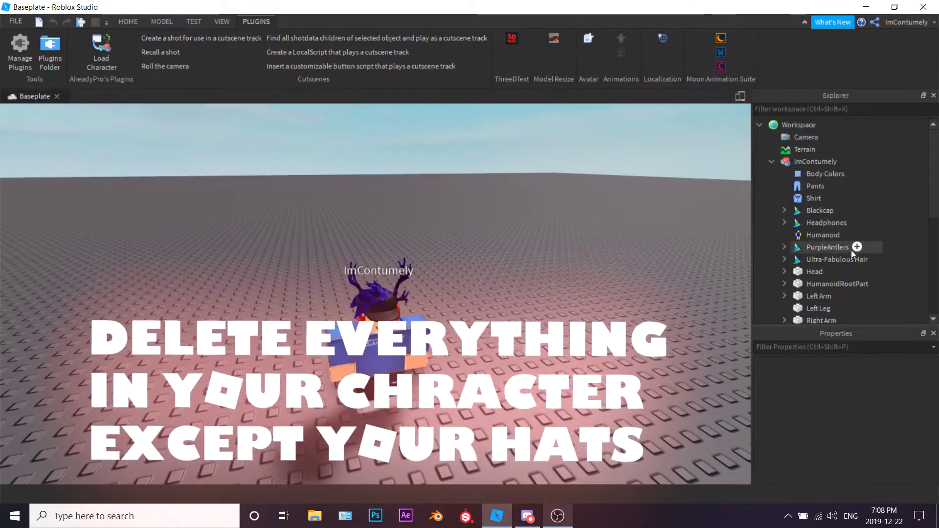
pyautogui.scroll(-2, 850, 239)
pyautogui.scroll(-2, 853, 232)
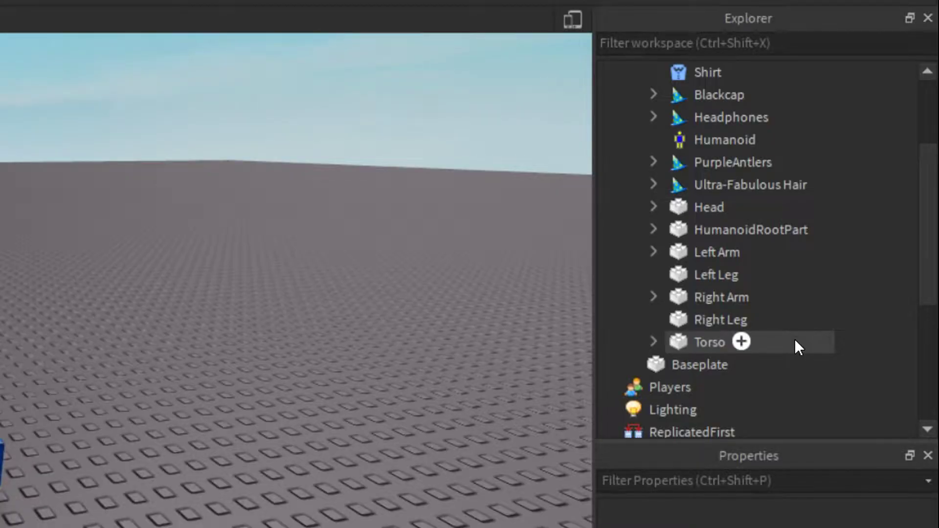
pyautogui.moveTo(861, 270); pyautogui.dragTo(851, 201)
pyautogui.moveTo(778, 214); pyautogui.dragTo(778, 214)
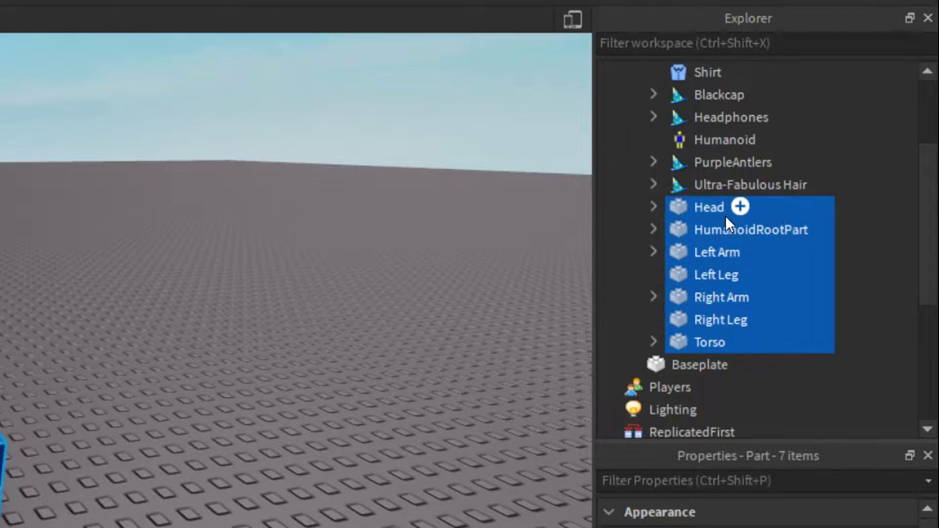
pyautogui.rightClick(712, 215)
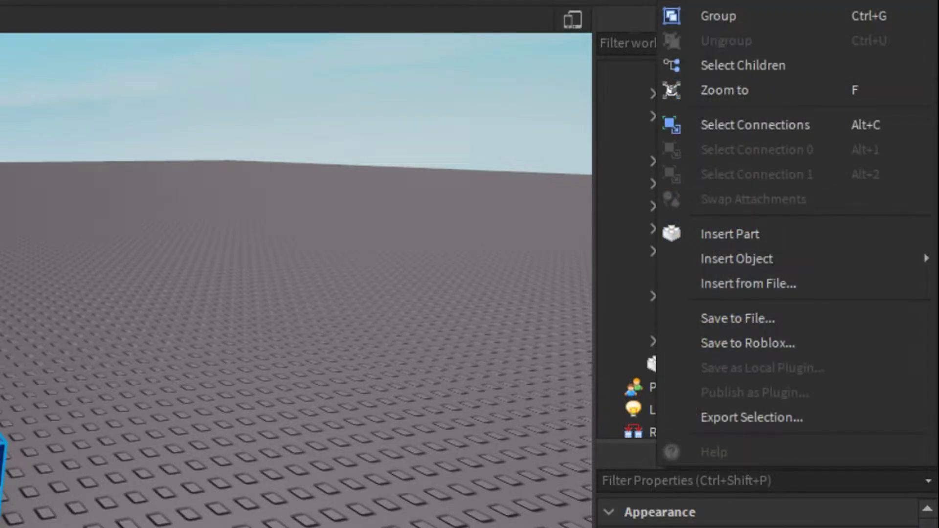
pyautogui.press('Escape')
pyautogui.press('Delete')
pyautogui.scroll(2, 717, 217)
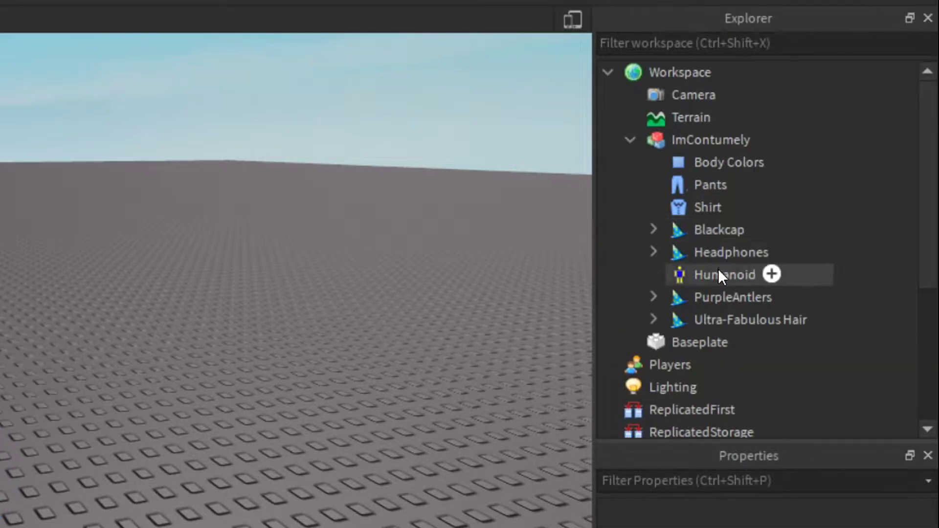
# Delete Humanoid, Shirt, Pants and Body Colors, leaving the hats-only model selected
pyautogui.click(719, 272)
pyautogui.keyDown('ctrl'); pyautogui.click(708, 205); pyautogui.keyUp('ctrl')
pyautogui.keyDown('ctrl'); pyautogui.click(710, 185); pyautogui.keyUp('ctrl')
pyautogui.keyDown('ctrl'); pyautogui.click(711, 164); pyautogui.keyUp('ctrl')
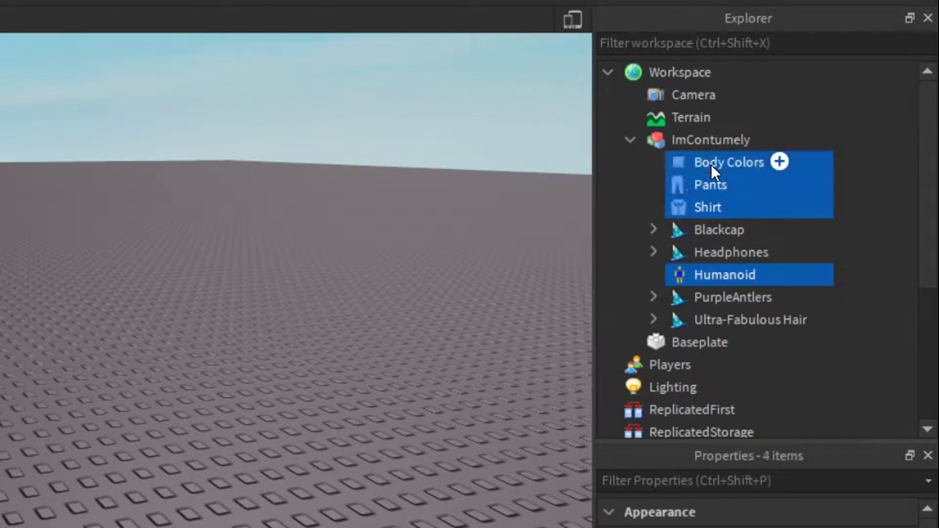
pyautogui.rightClick(712, 164)
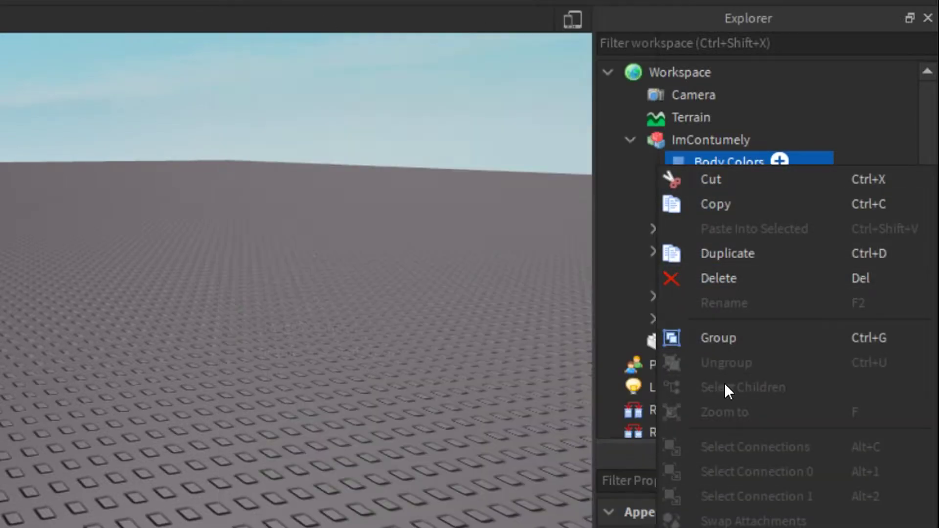
pyautogui.click(727, 277)
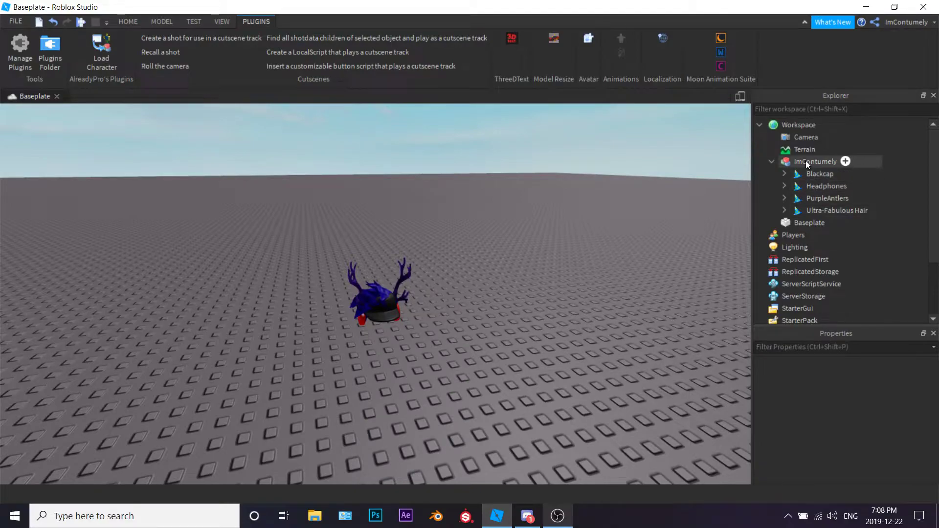
pyautogui.click(805, 160)
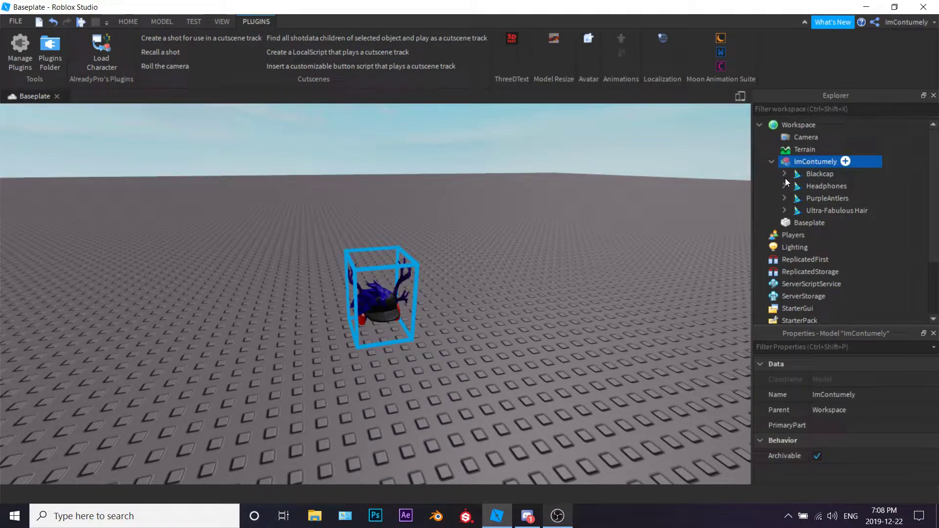
pyautogui.click(181, 363)
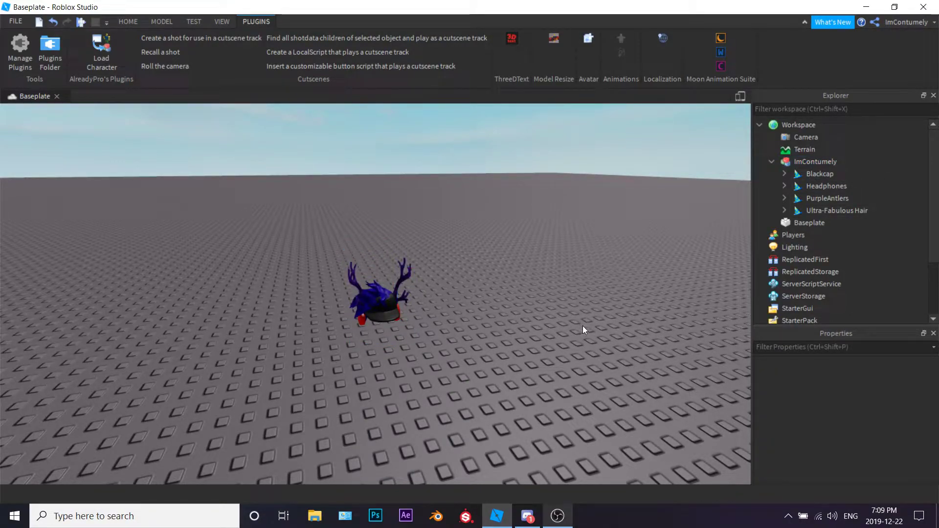
pyautogui.click(806, 162)
pyautogui.rightClick(806, 161)
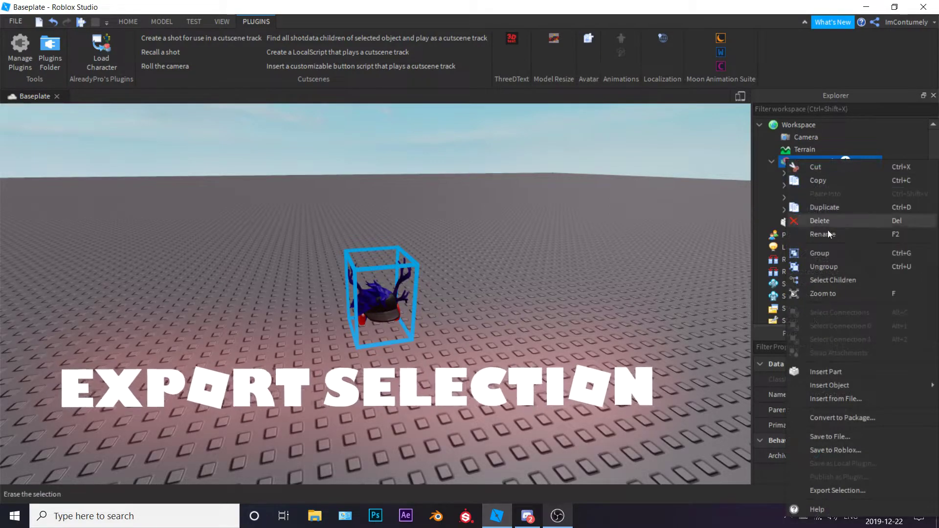
# Export the hats-only model as an OBJ named 'Hats' into Documents\Totorial Export\Hats
pyautogui.click(841, 485)
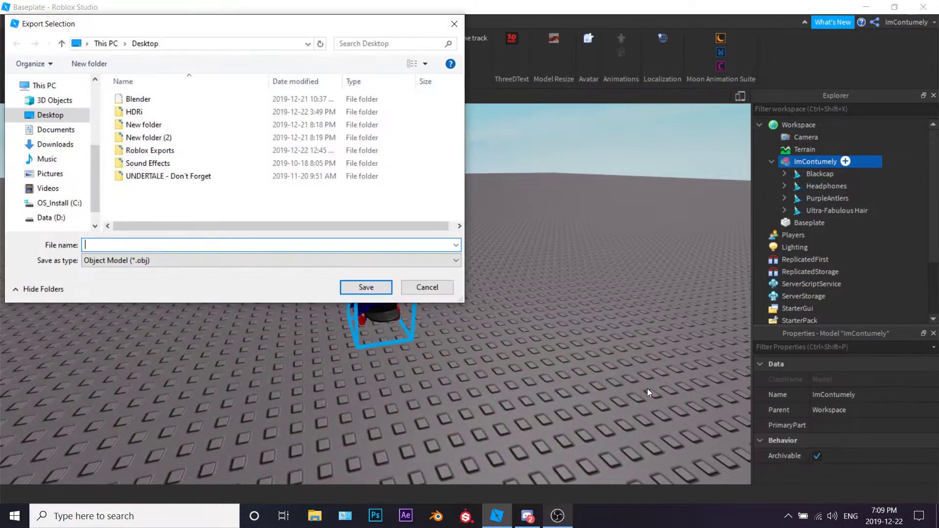
pyautogui.click(55, 131)
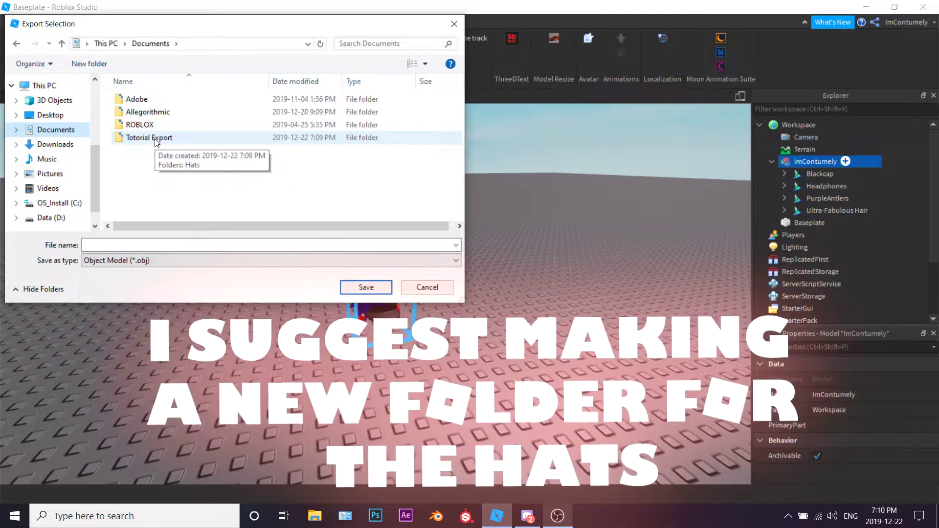
pyautogui.doubleClick(156, 138)
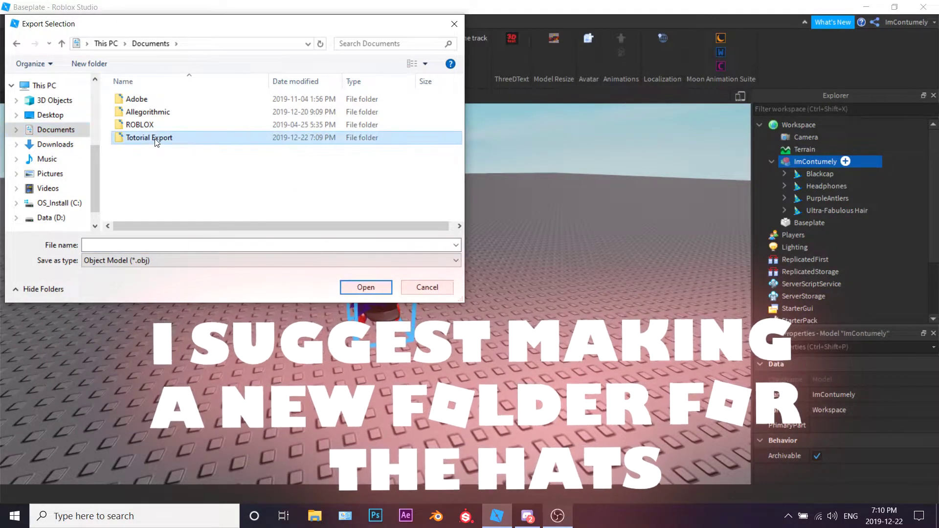
pyautogui.doubleClick(139, 102)
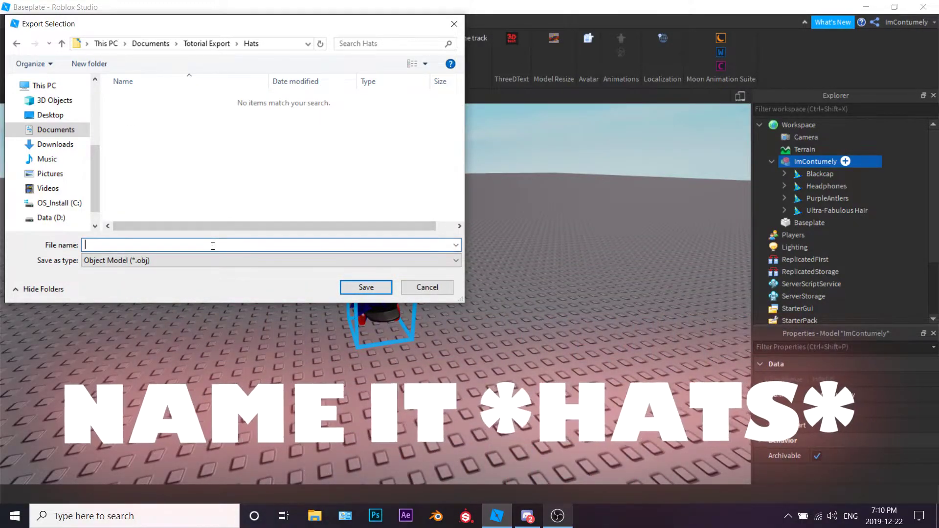
pyautogui.write('Hats')
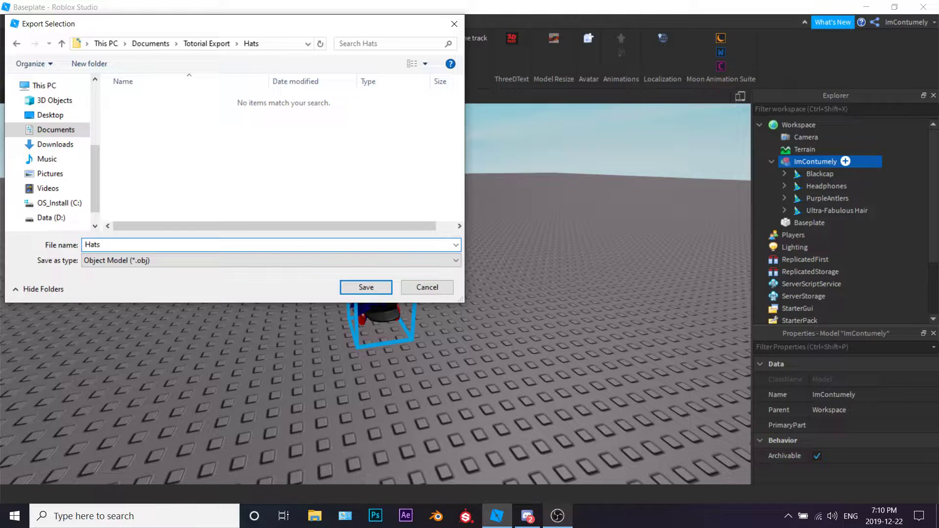
pyautogui.click(361, 290)
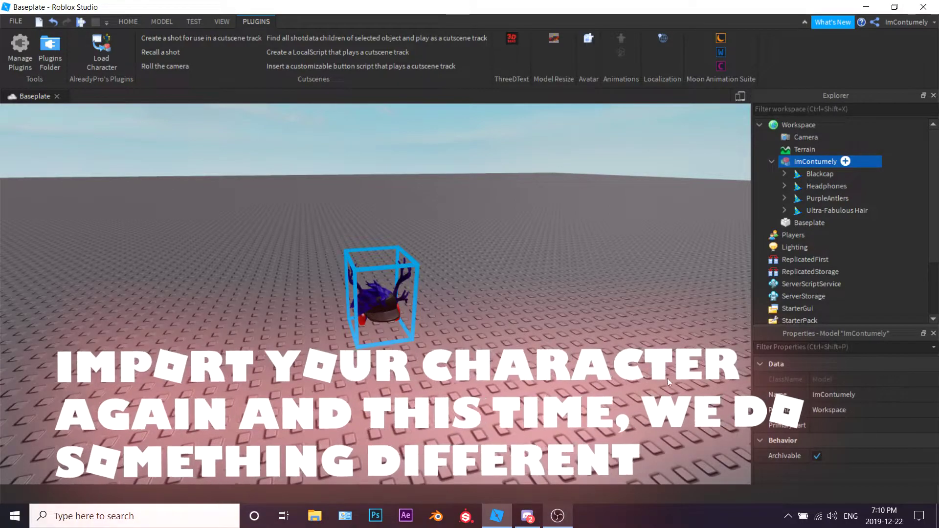
# Delete the hats-only character model from the scene
pyautogui.rightClick(826, 162)
pyautogui.click(806, 231)
pyautogui.press('Delete')
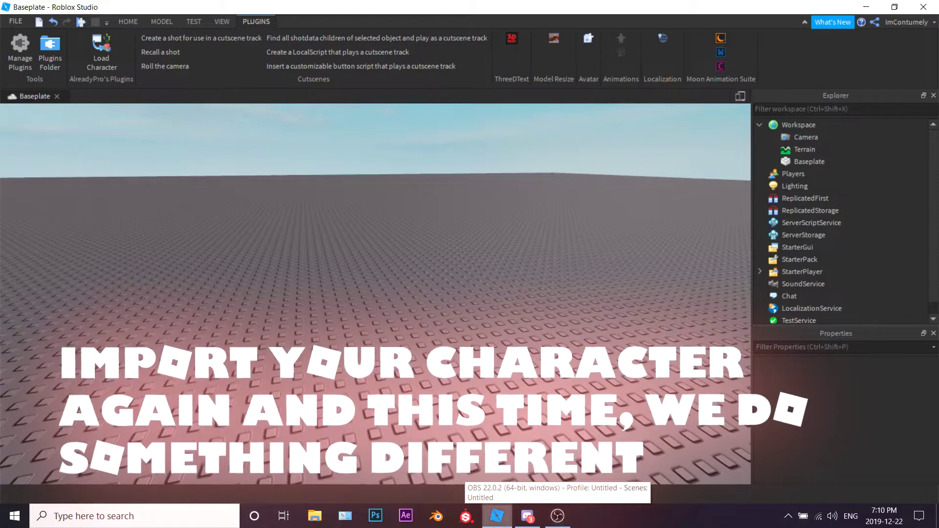
pyautogui.click(558, 517)
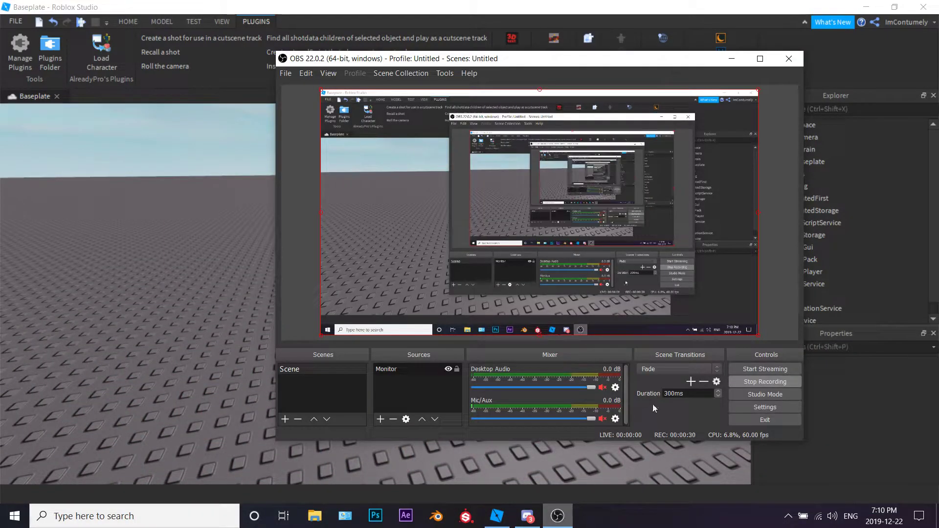
pyautogui.click(520, 475)
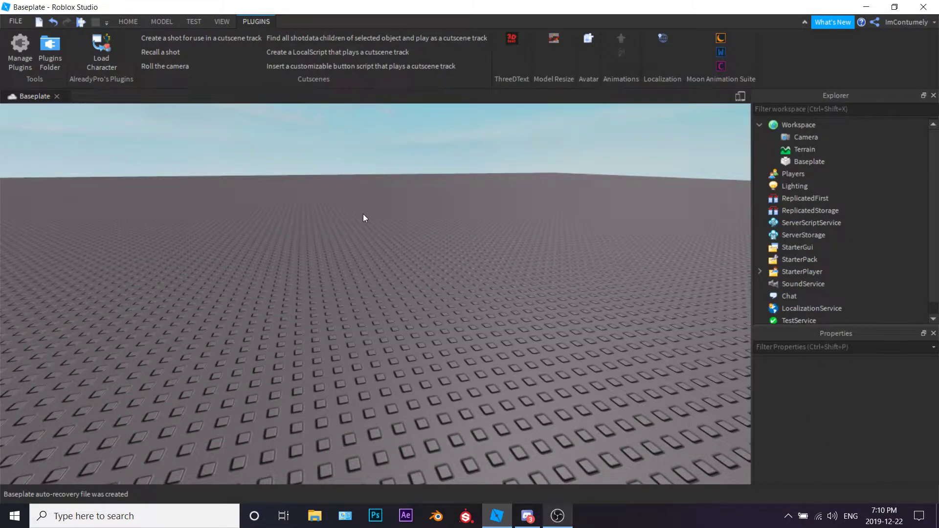
# Respawn the avatar as R6 through Load Character with the username re-entered
pyautogui.click(103, 50)
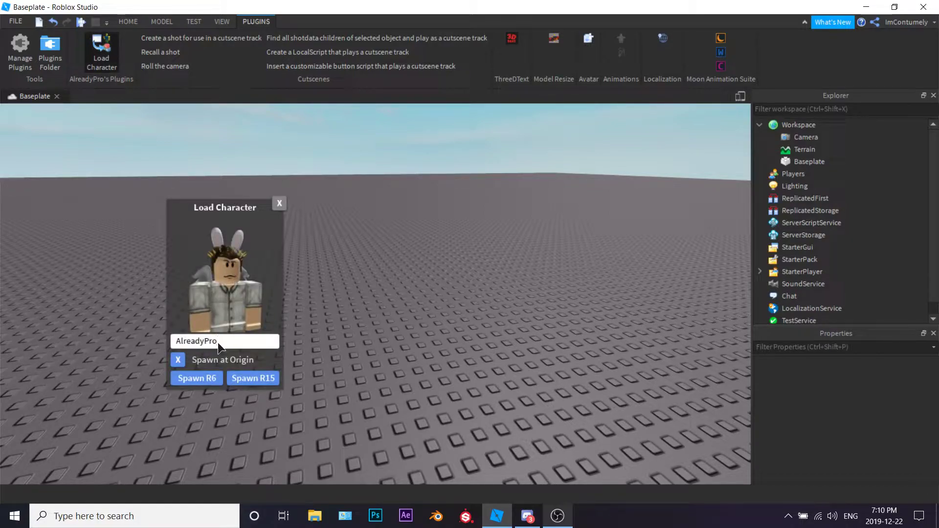
pyautogui.press('BackSpace')
pyautogui.press('BackSpace')
pyautogui.press('BackSpace')
pyautogui.press('BackSpace')
pyautogui.press('BackSpace')
pyautogui.write('ImC')
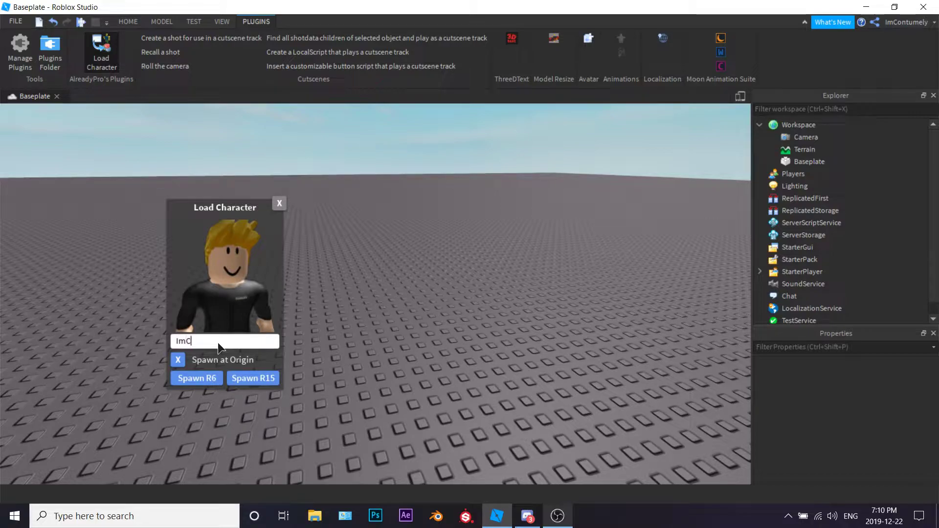
pyautogui.write('ontumely')
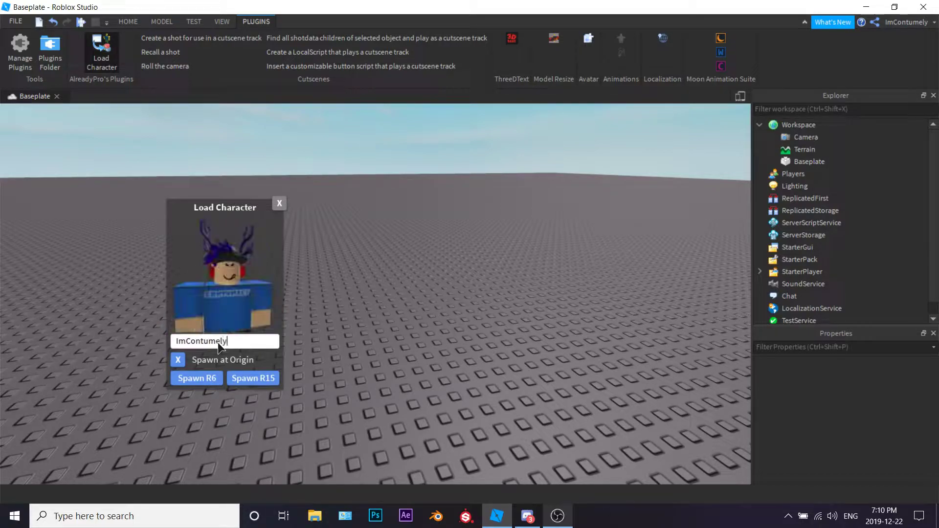
pyautogui.click(207, 372)
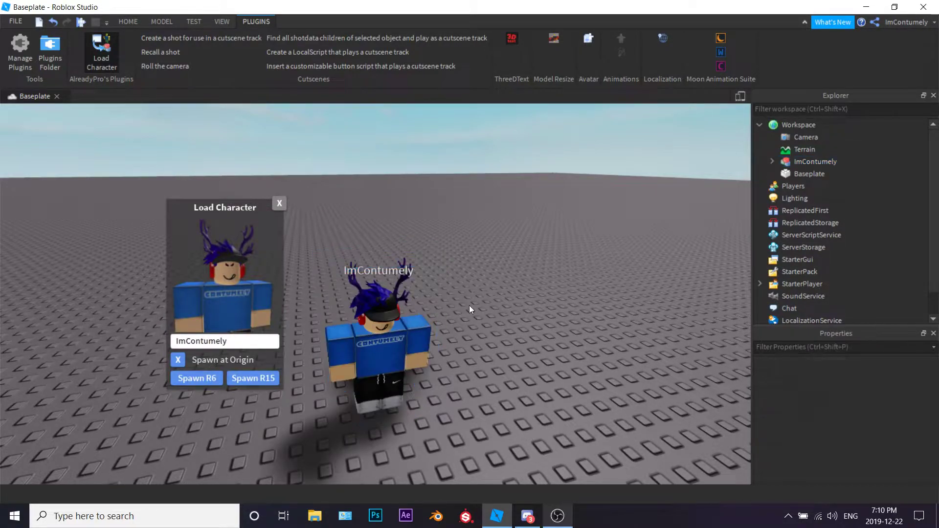
pyautogui.click(277, 205)
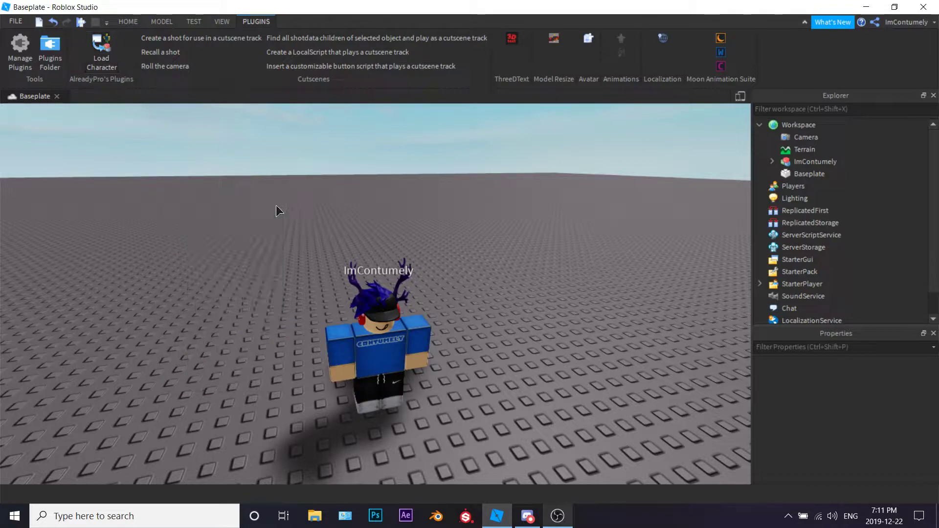
# Delete the avatar's four hat and hair accessories, including the Blackcap
pyautogui.click(773, 162)
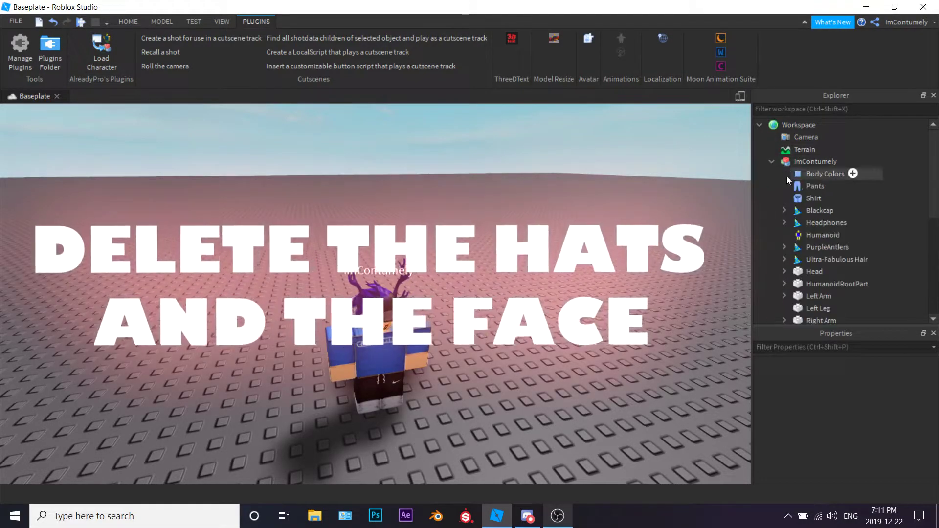
pyautogui.click(827, 212)
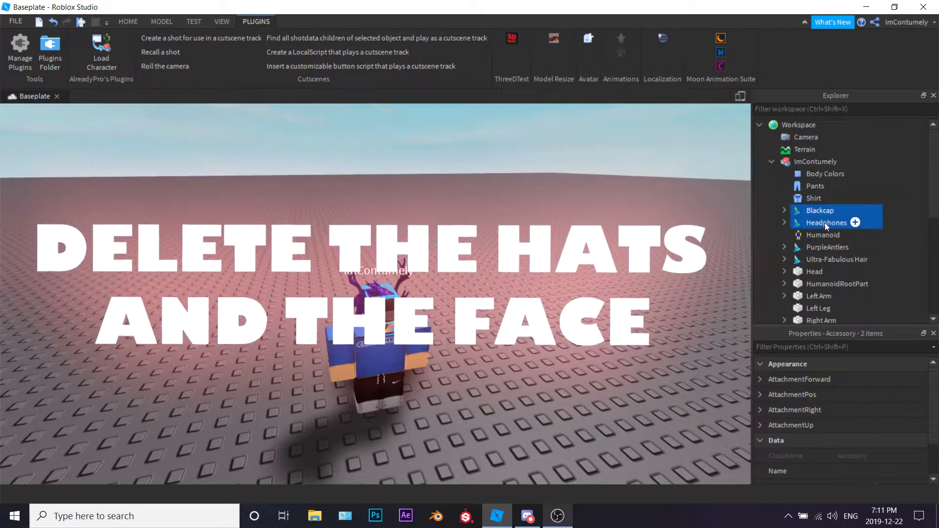
pyautogui.keyDown('ctrl'); pyautogui.click(824, 222); pyautogui.keyUp('ctrl')
pyautogui.keyDown('ctrl'); pyautogui.click(825, 247); pyautogui.keyUp('ctrl')
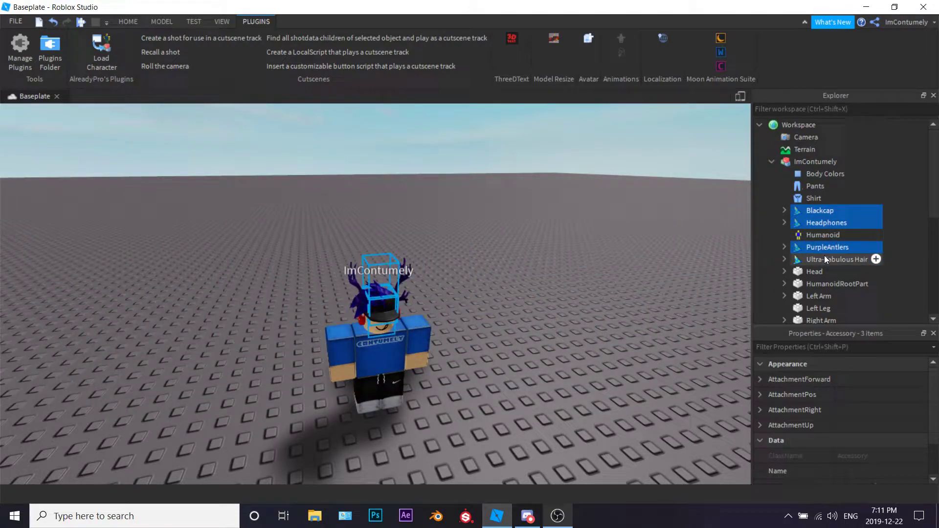
pyautogui.rightClick(819, 210)
pyautogui.click(825, 62)
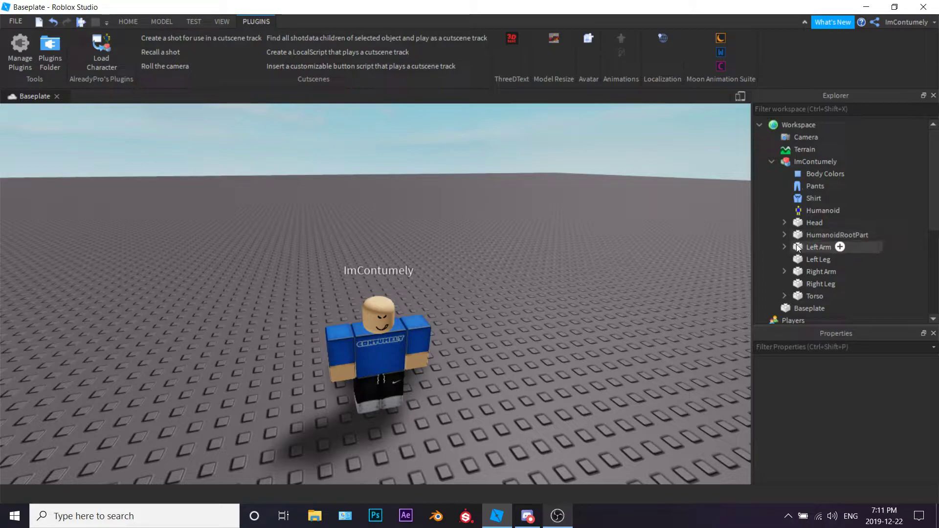
# Delete the face decal from the avatar's Head
pyautogui.click(784, 222)
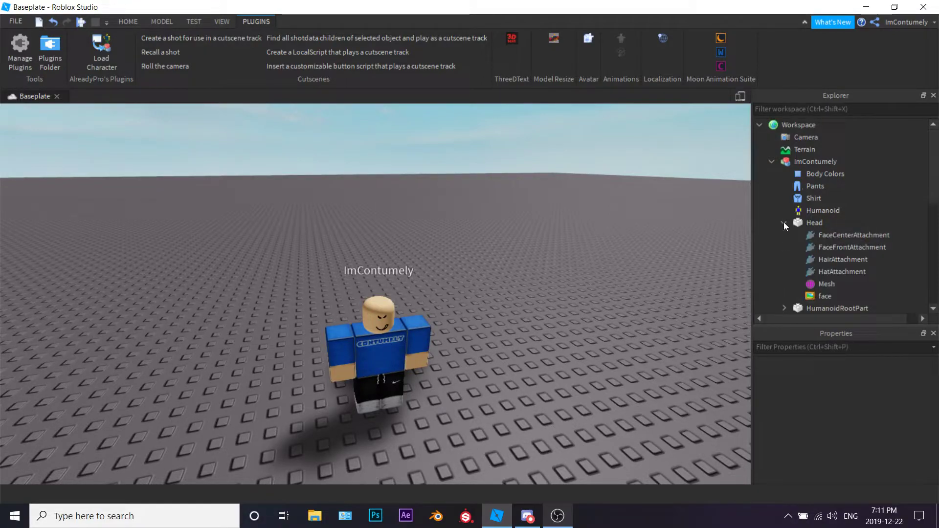
pyautogui.click(823, 297)
pyautogui.rightClick(823, 297)
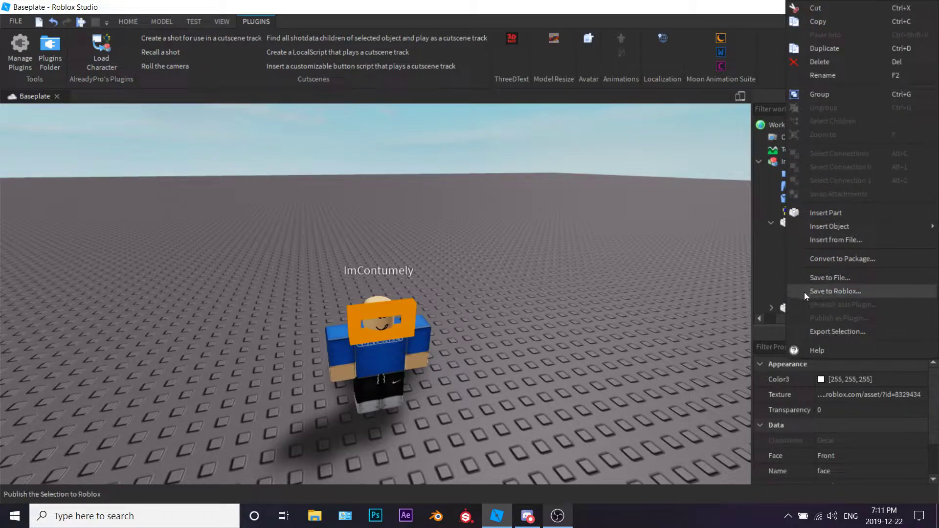
pyautogui.click(822, 63)
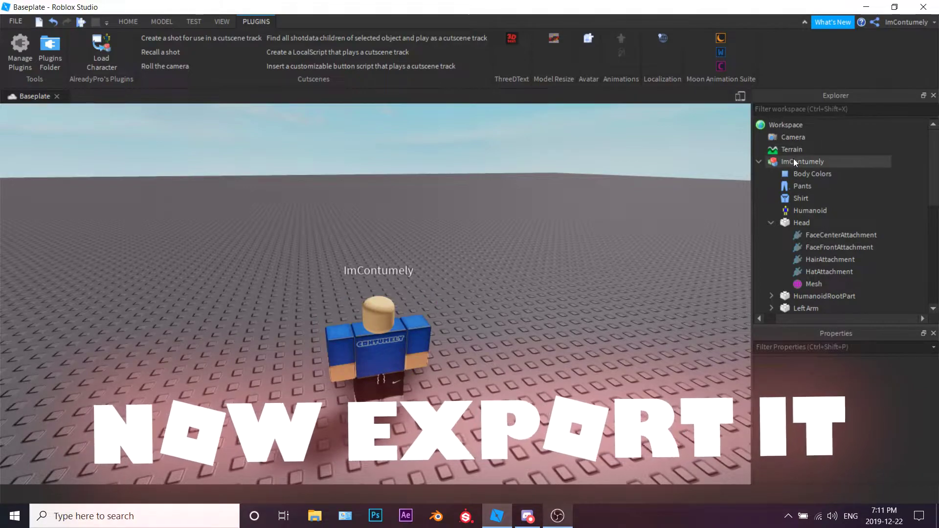
# Export the bare avatar body model as an OBJ into the Totorial Export folder
pyautogui.click(793, 161)
pyautogui.rightClick(793, 161)
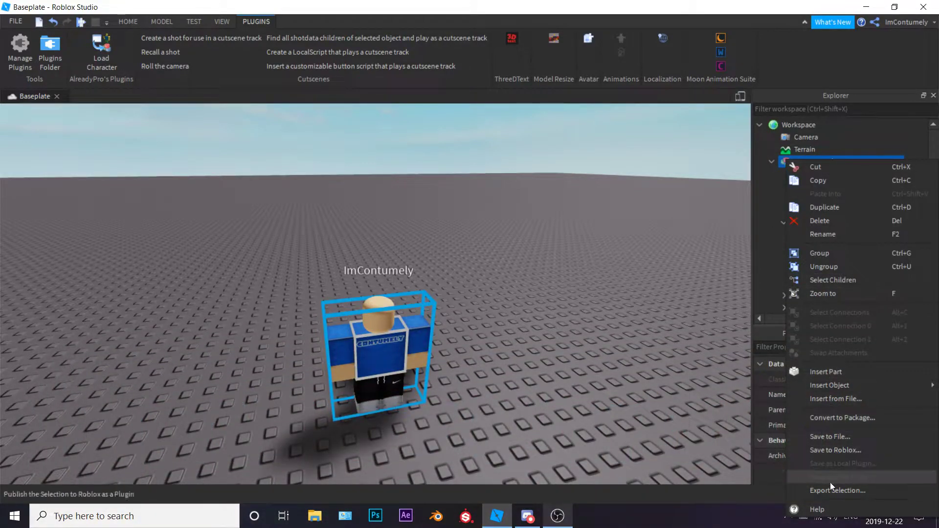
pyautogui.click(829, 485)
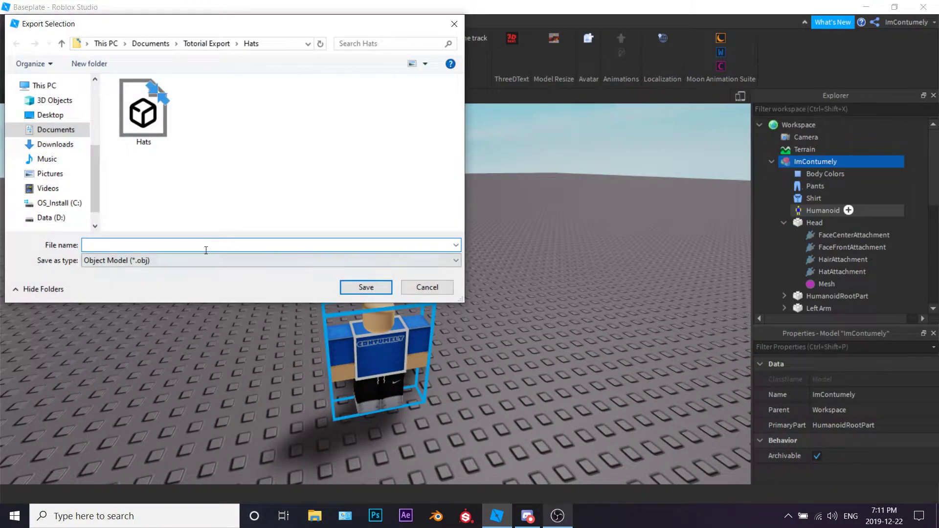
pyautogui.click(206, 44)
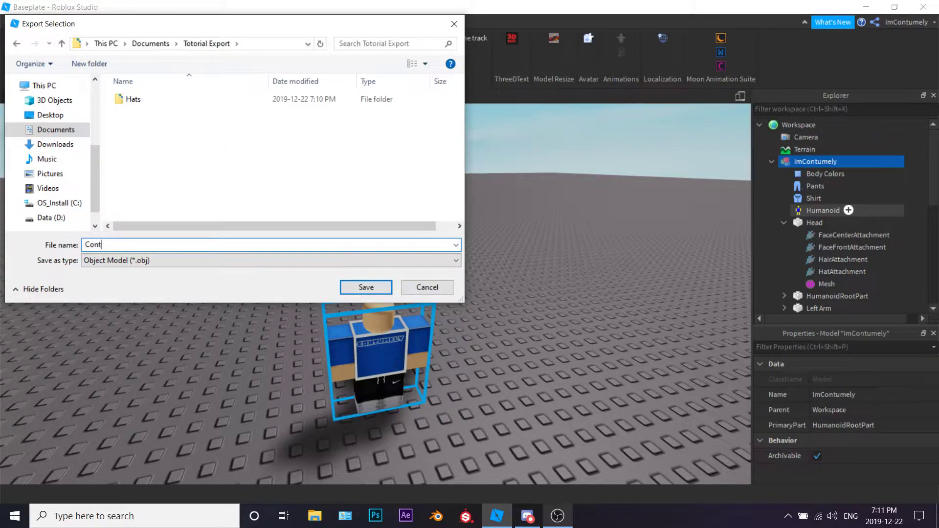
pyautogui.click(560, 527)
pyautogui.click(171, 383)
pyautogui.click(195, 244)
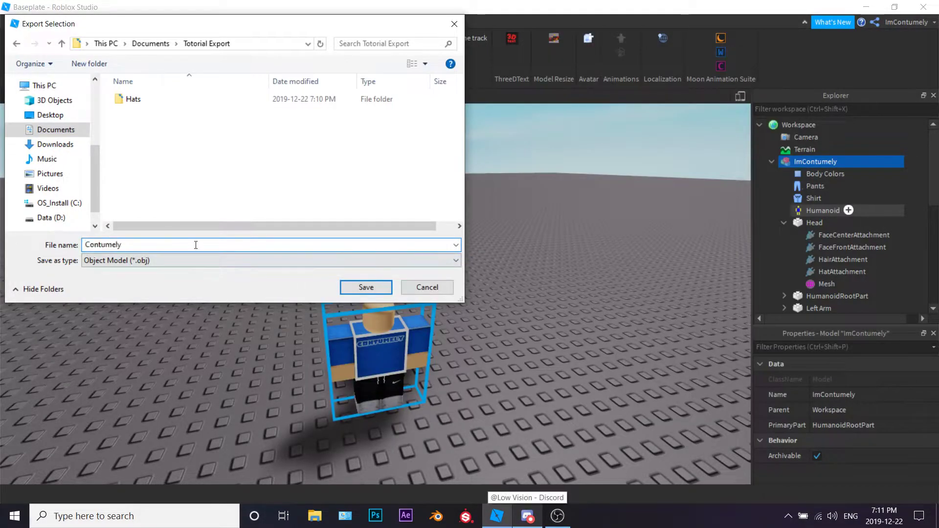
pyautogui.click(367, 292)
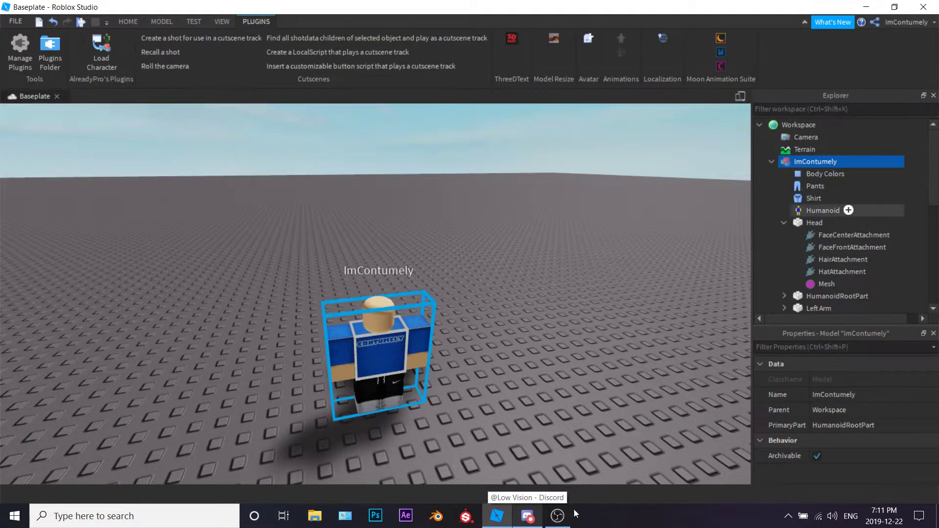
pyautogui.click(558, 516)
pyautogui.click(534, 473)
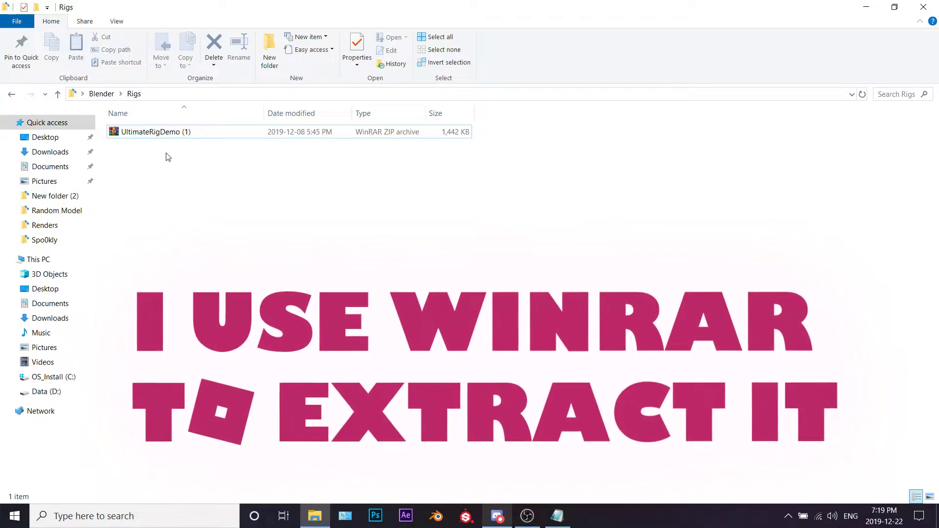
# Extract the UltimateRigDemo zip into Rigs, then open Rig\Default.blend in Blender
pyautogui.click(154, 138)
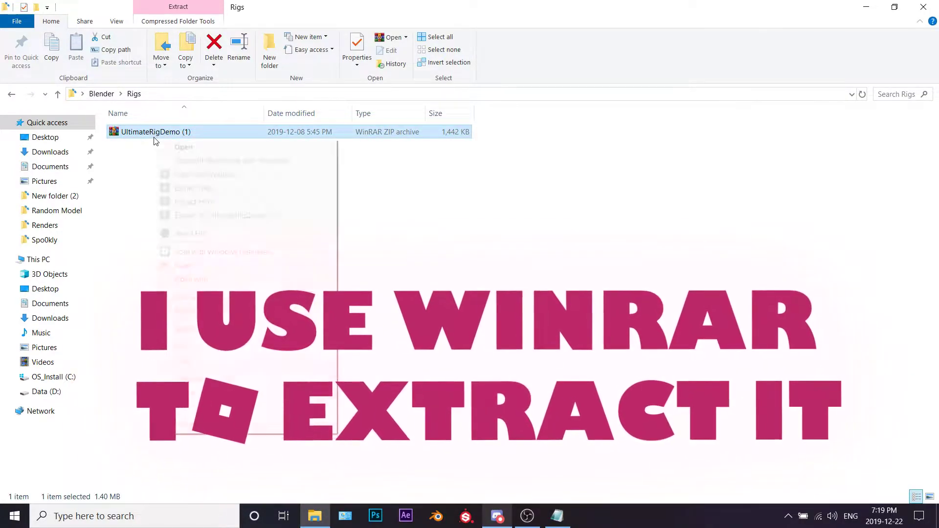
pyautogui.rightClick(154, 140)
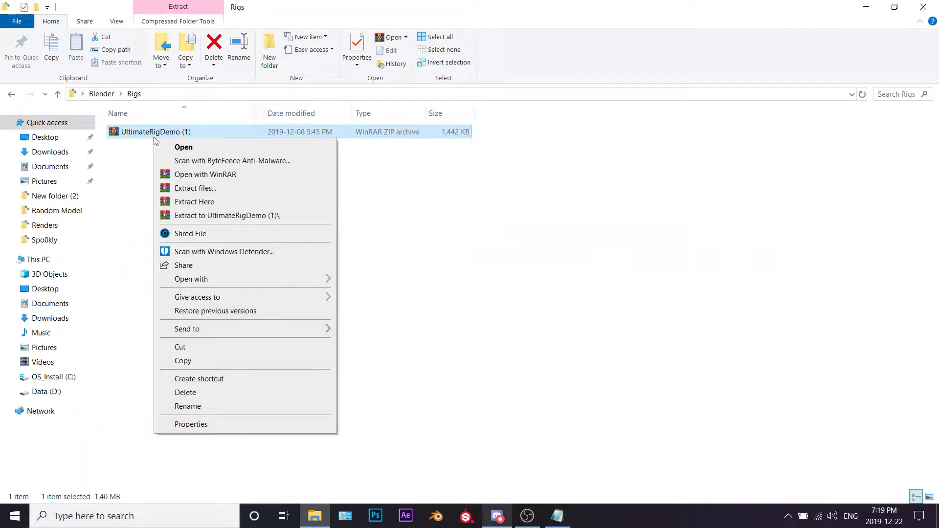
pyautogui.click(191, 207)
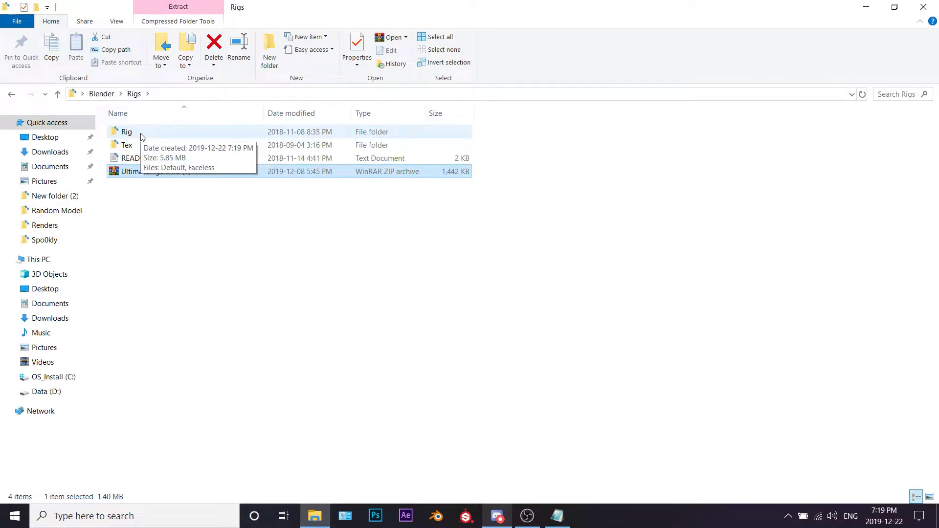
pyautogui.doubleClick(142, 136)
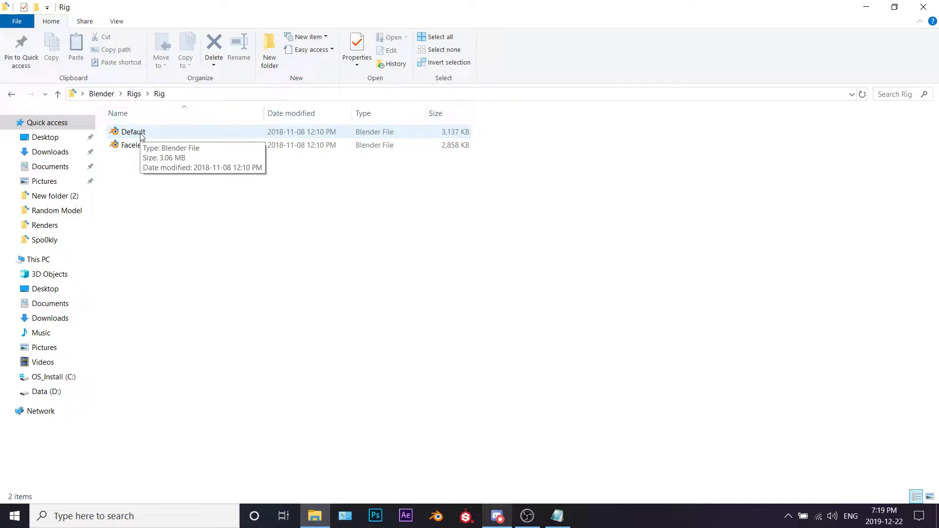
pyautogui.doubleClick(150, 137)
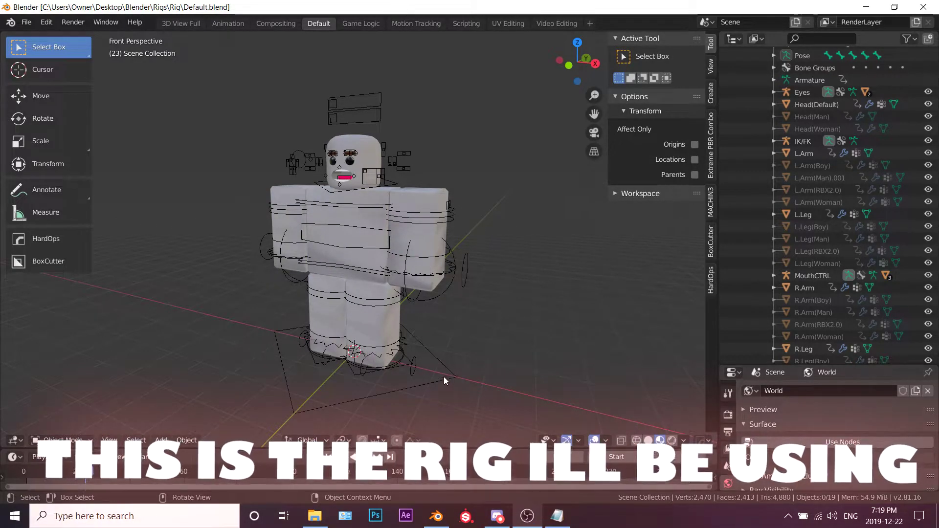
# Fly the viewport with walk navigation up close to the rig's head
pyautogui.click(527, 516)
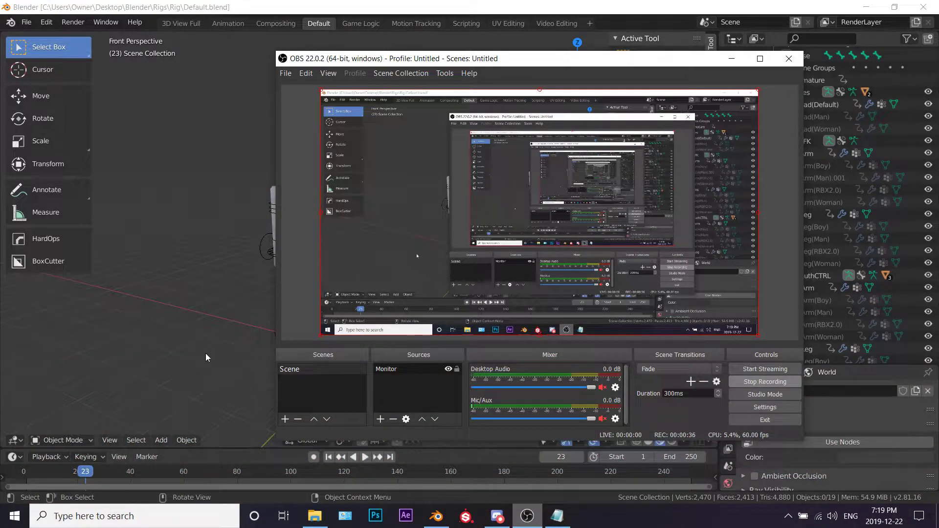
pyautogui.click(206, 353)
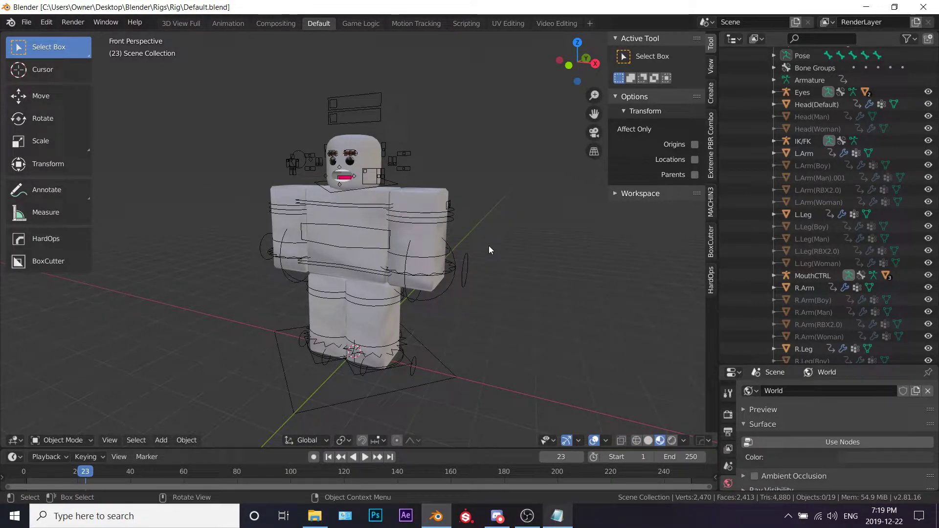
pyautogui.hotkey('shift', '`')
pyautogui.click(359, 239)
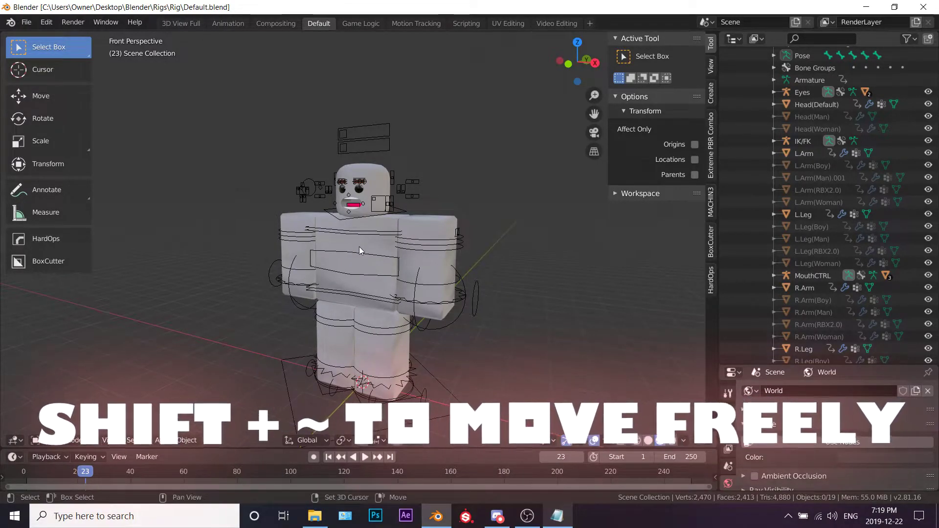
pyautogui.hotkey('shift', '`')
pyautogui.press('w')
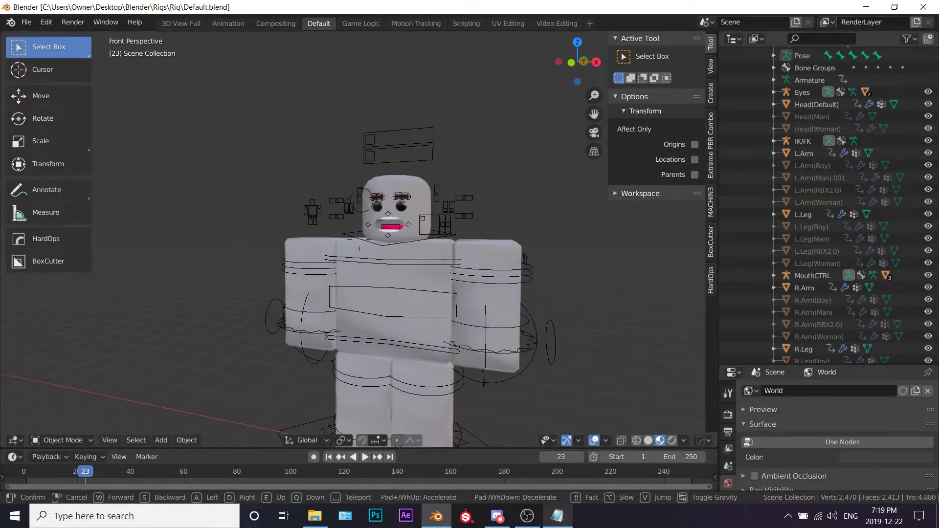
pyautogui.press('w')
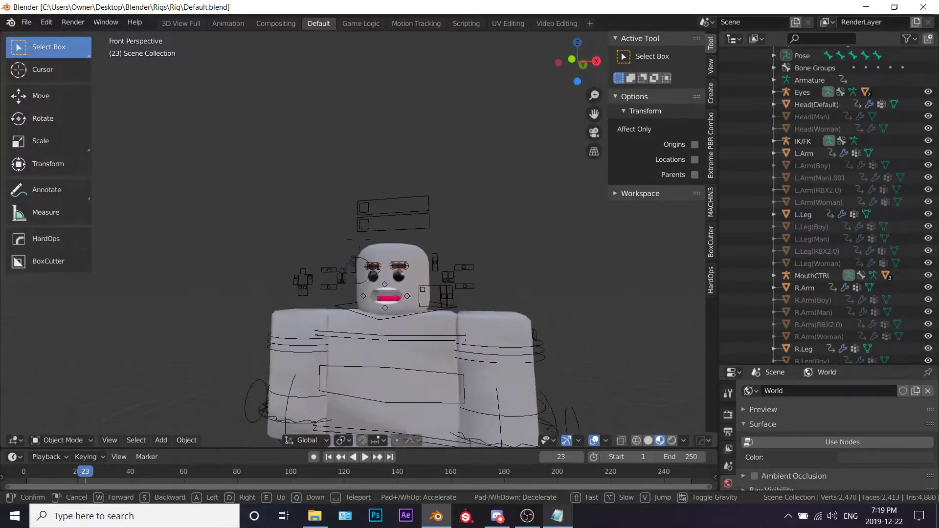
pyautogui.press('w')
pyautogui.press('s')
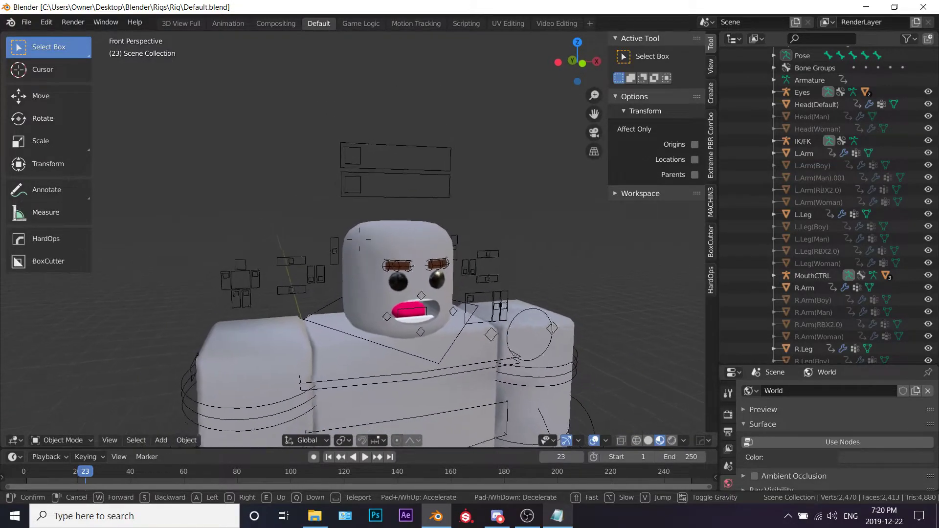
pyautogui.click(337, 169)
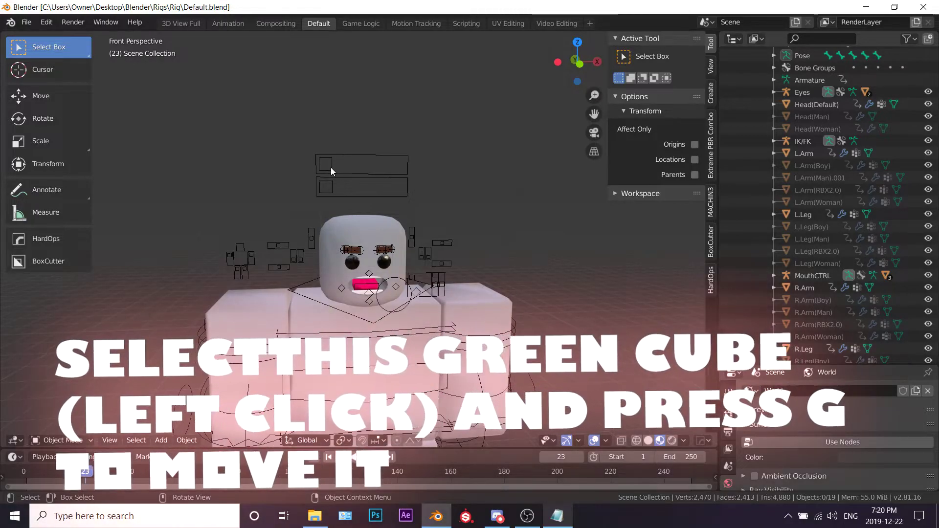
# Move the green UpHeadDrivers control in Pose Mode and enlarge the World settings panel
pyautogui.hotkey('ctrl', 'Tab')
pyautogui.click(331, 167)
pyautogui.press('g')
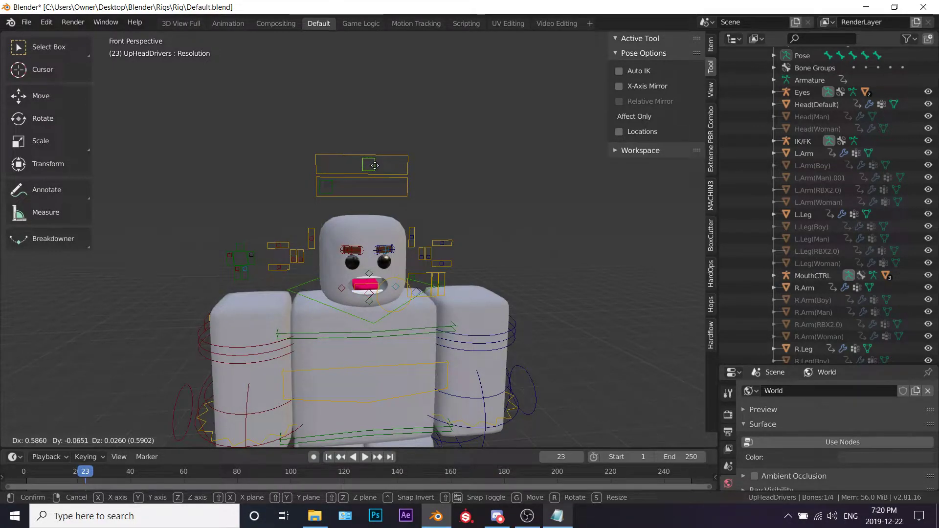
pyautogui.click(380, 169)
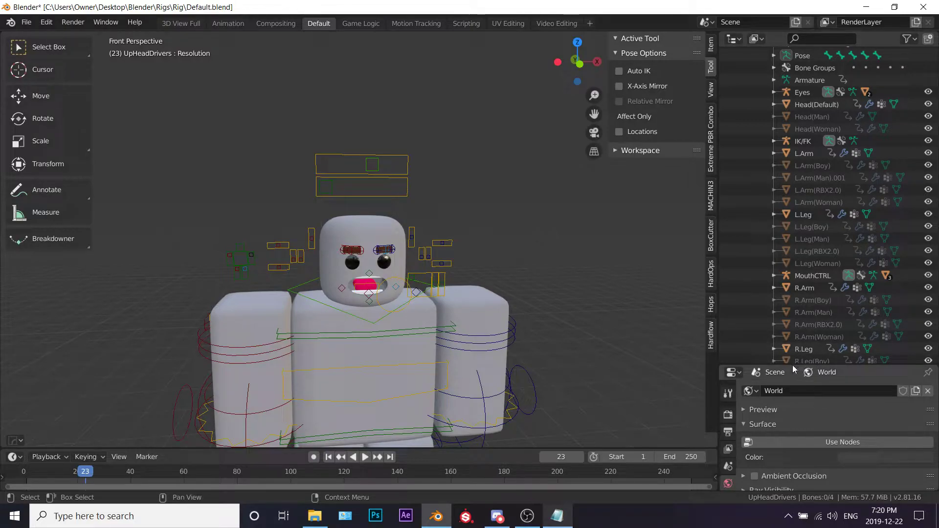
pyautogui.moveTo(793, 363); pyautogui.dragTo(793, 163)
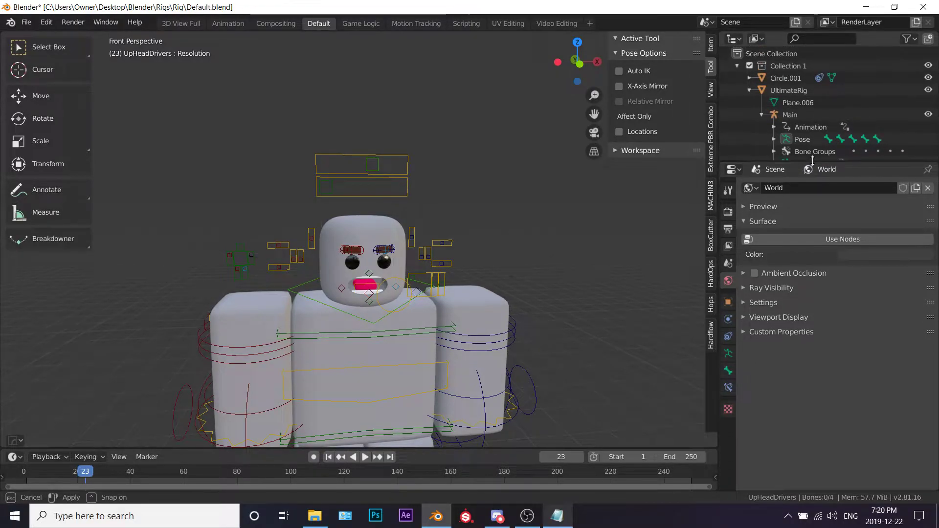
# Select the character's head and create a new texture using the existing Texture image
pyautogui.hotkey('ctrl', 'Tab')
pyautogui.click(382, 235)
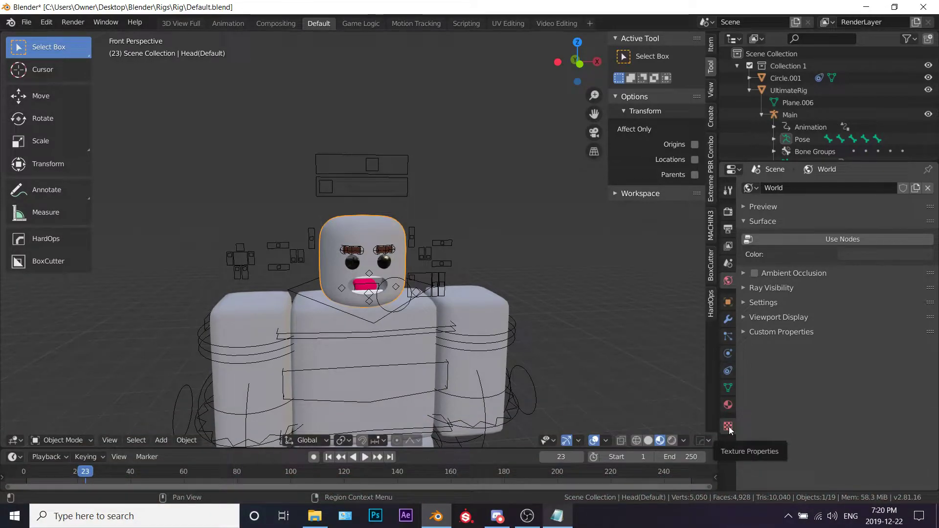
pyautogui.click(728, 426)
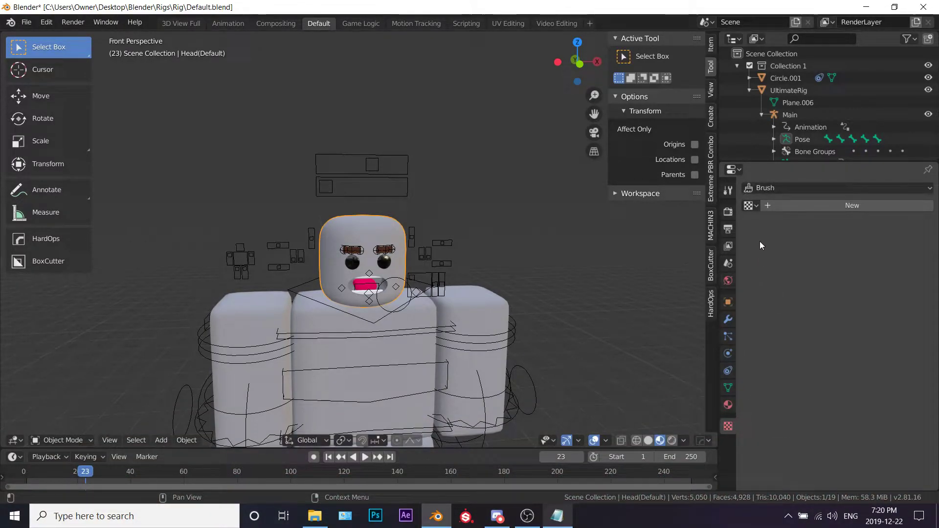
pyautogui.click(779, 207)
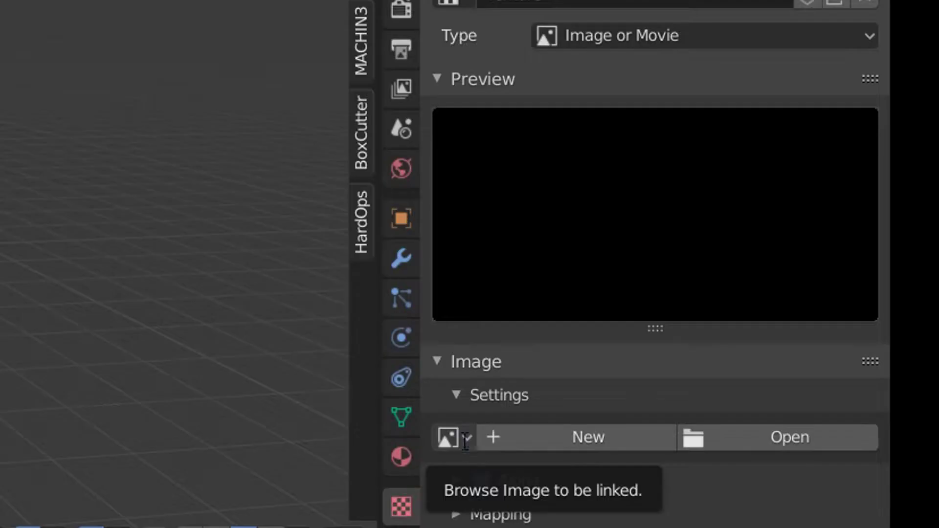
pyautogui.click(751, 397)
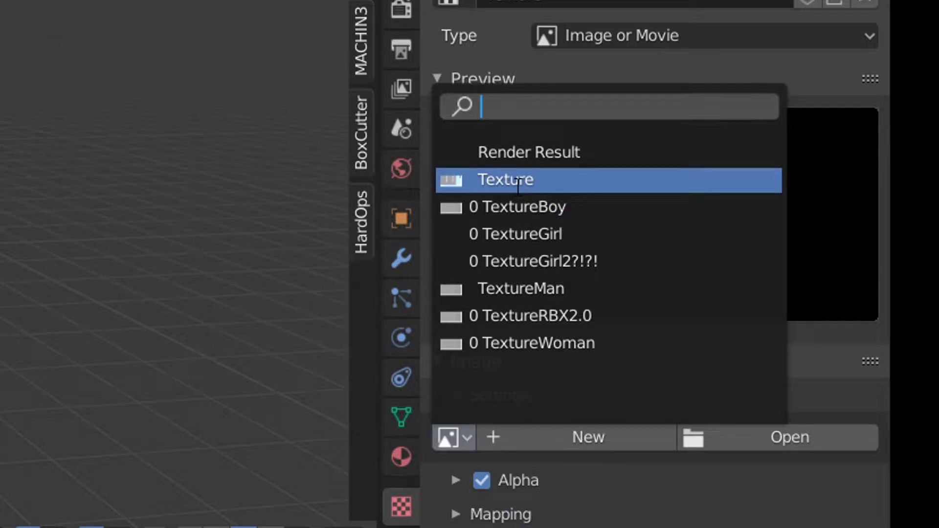
pyautogui.click(519, 186)
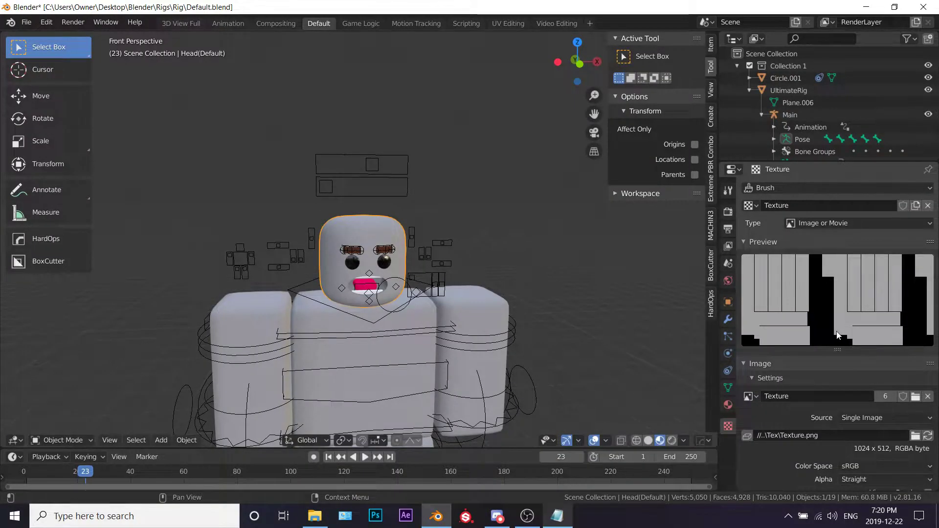
# Replace the texture image with Documents\Totorial Export\Imcontumely1Tex.png
pyautogui.scroll(-4, 837, 336)
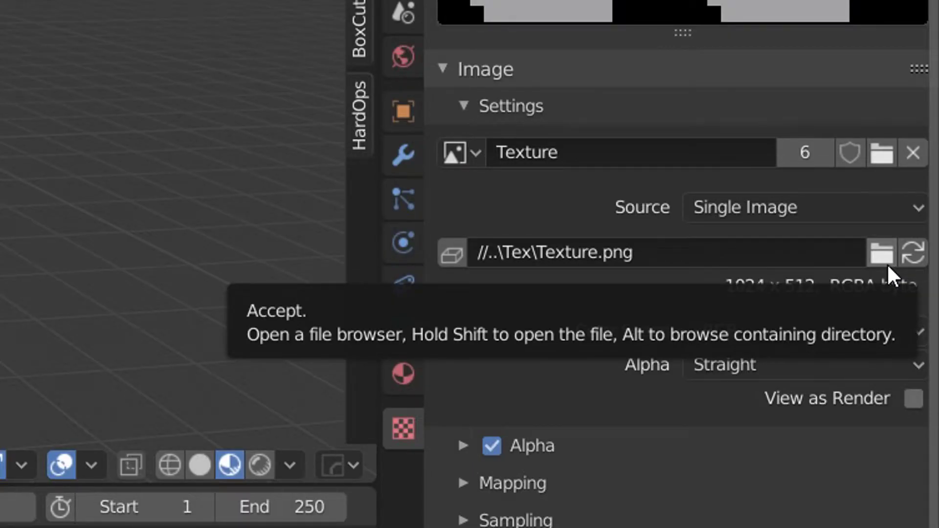
pyautogui.click(887, 264)
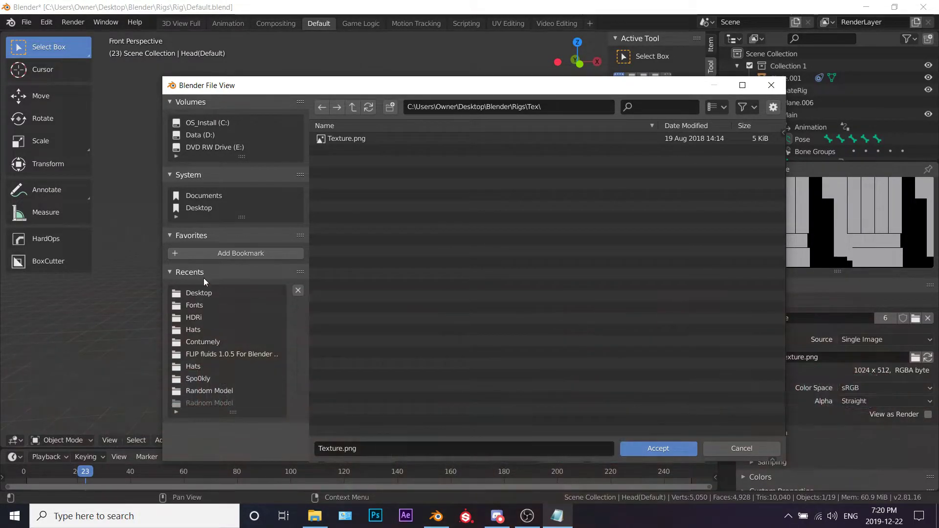
pyautogui.click(200, 208)
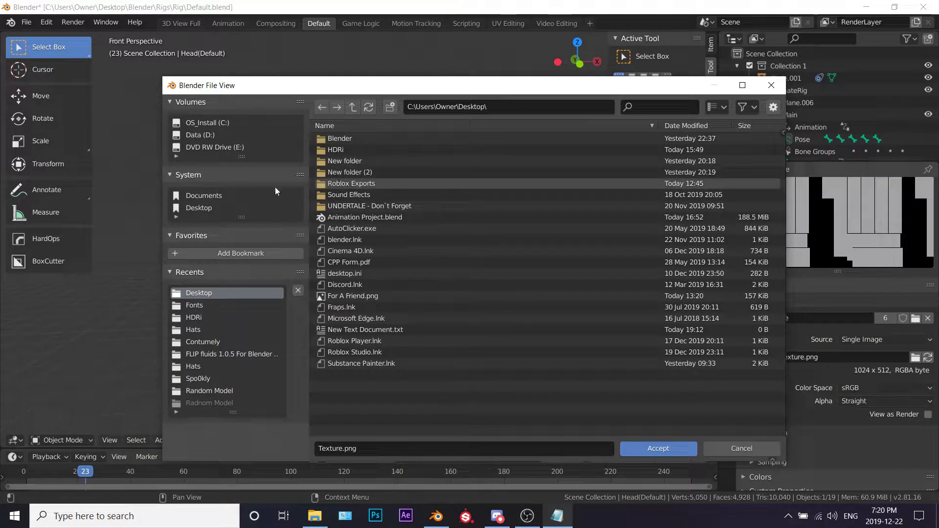
pyautogui.click(210, 194)
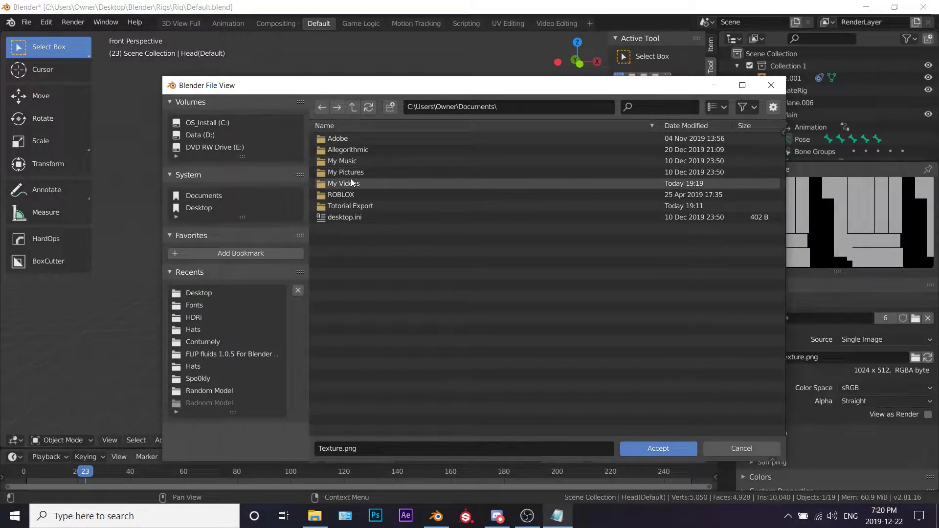
pyautogui.doubleClick(351, 207)
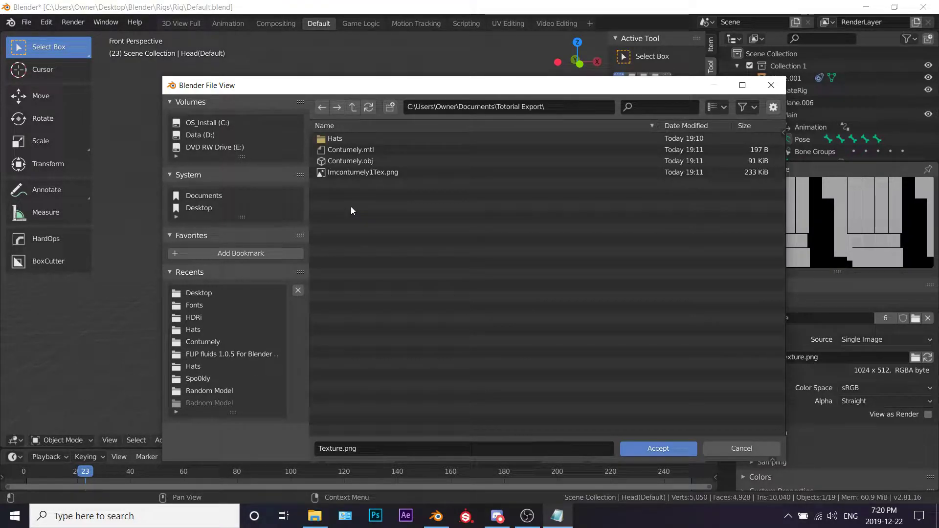
pyautogui.doubleClick(367, 174)
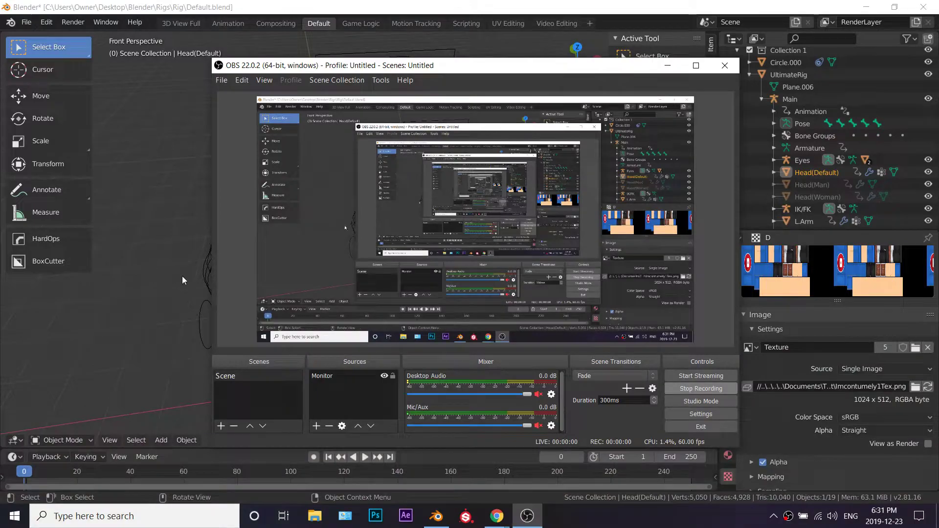
# Import Documents\Tutorial Export\Hats\Hats.obj as a Wavefront OBJ model
pyautogui.click(183, 277)
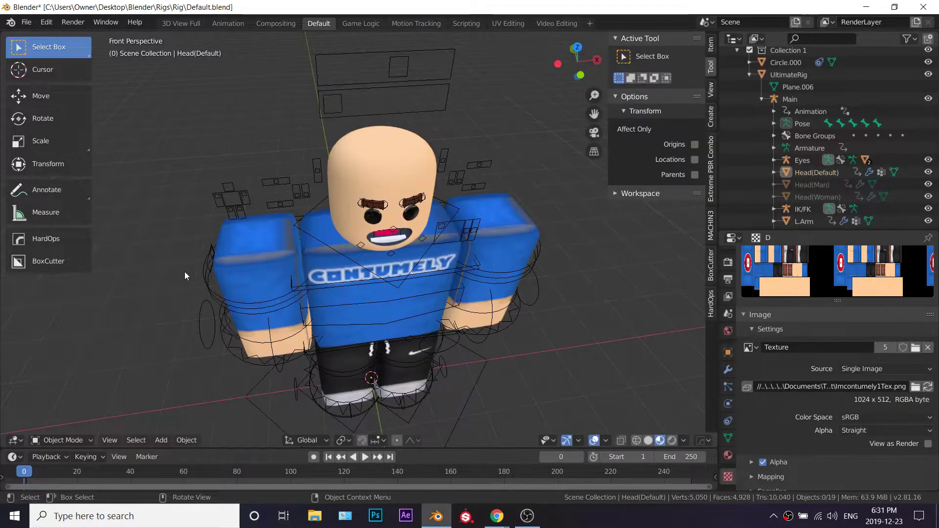
pyautogui.click(27, 25)
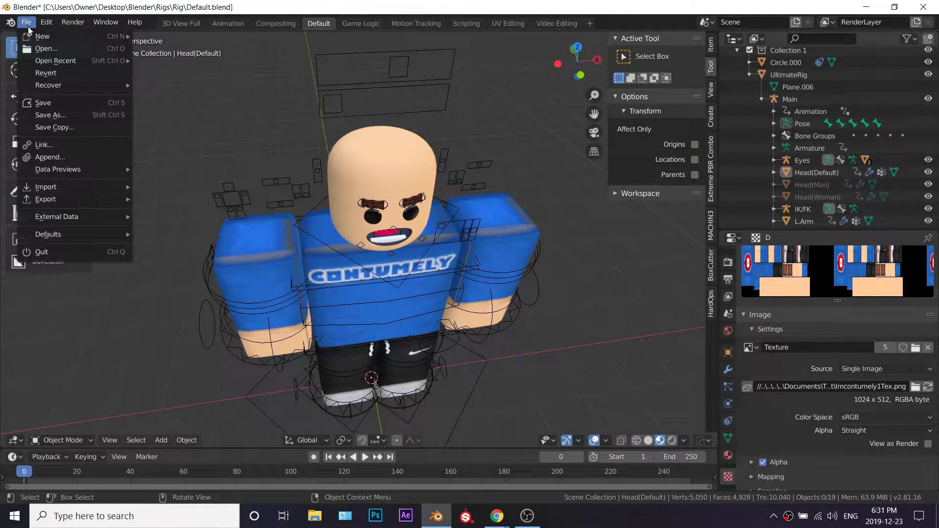
pyautogui.moveTo(45, 186)
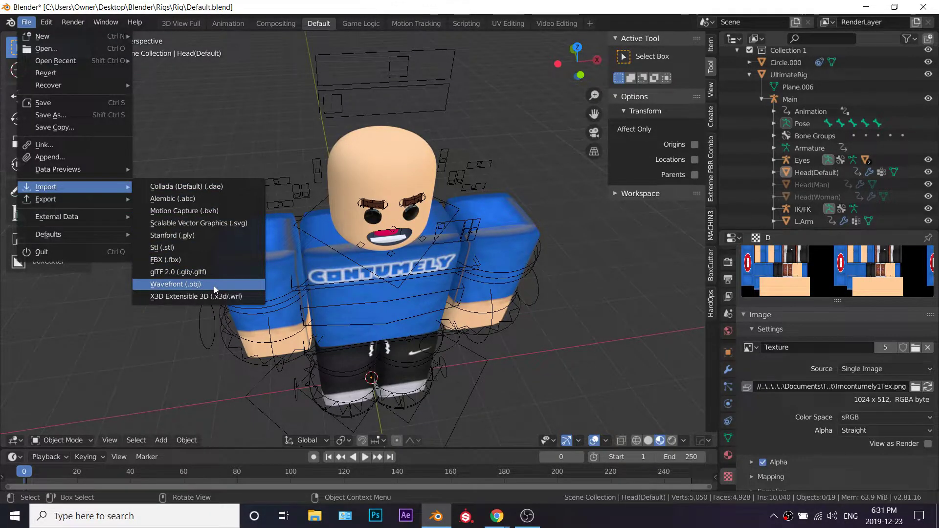
pyautogui.click(214, 286)
pyautogui.click(203, 195)
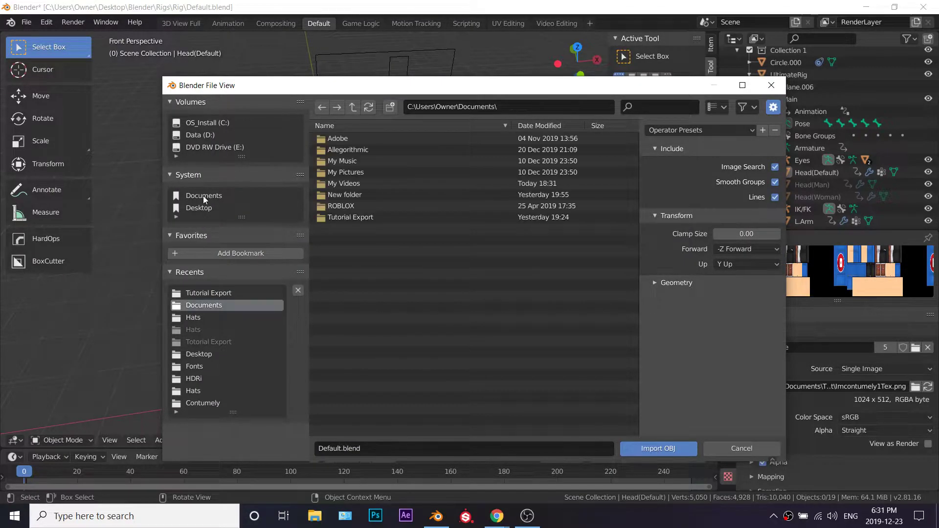
pyautogui.doubleClick(361, 220)
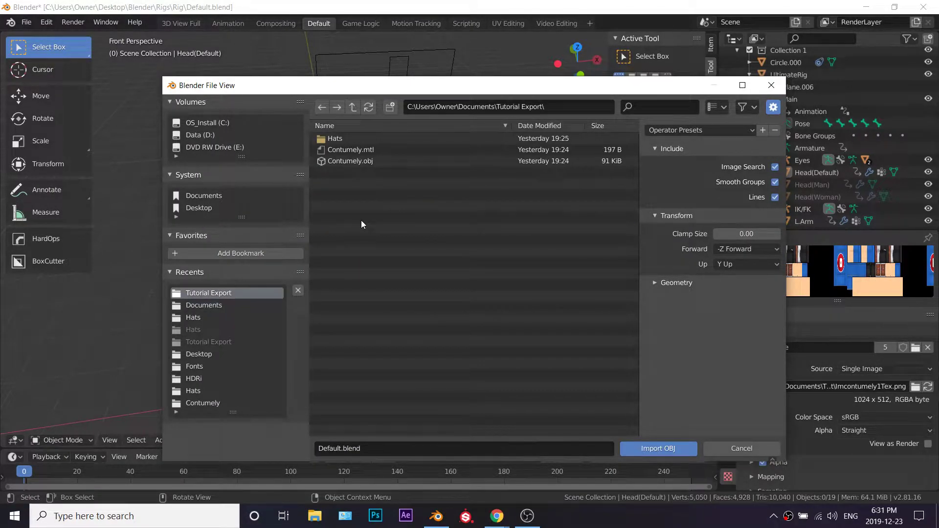
pyautogui.doubleClick(352, 138)
pyautogui.click(351, 146)
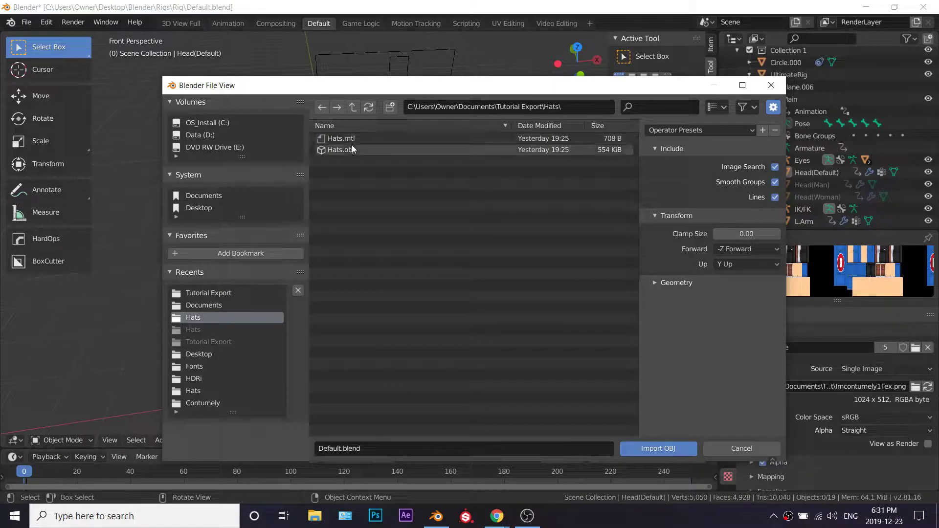
pyautogui.doubleClick(371, 152)
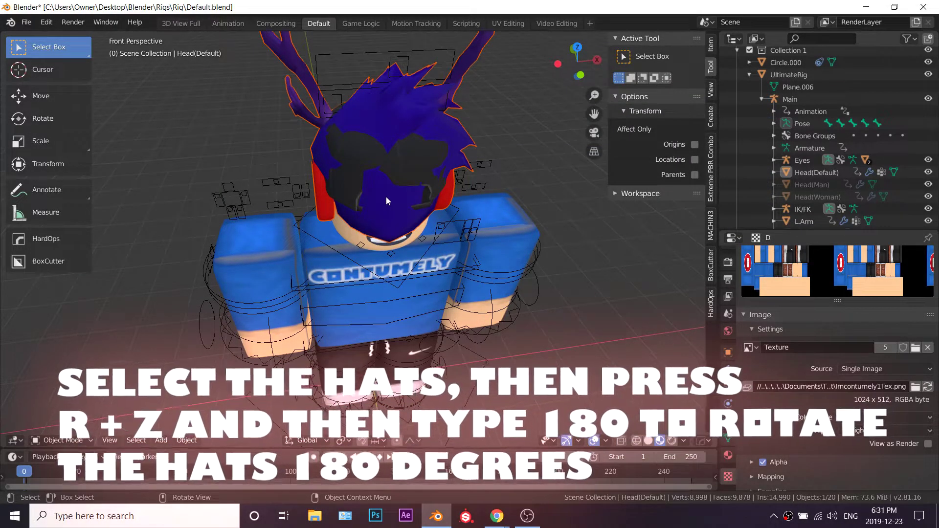
# Rotate the hats 180 degrees around Z, check them on the head, and select Hats
pyautogui.press('r')
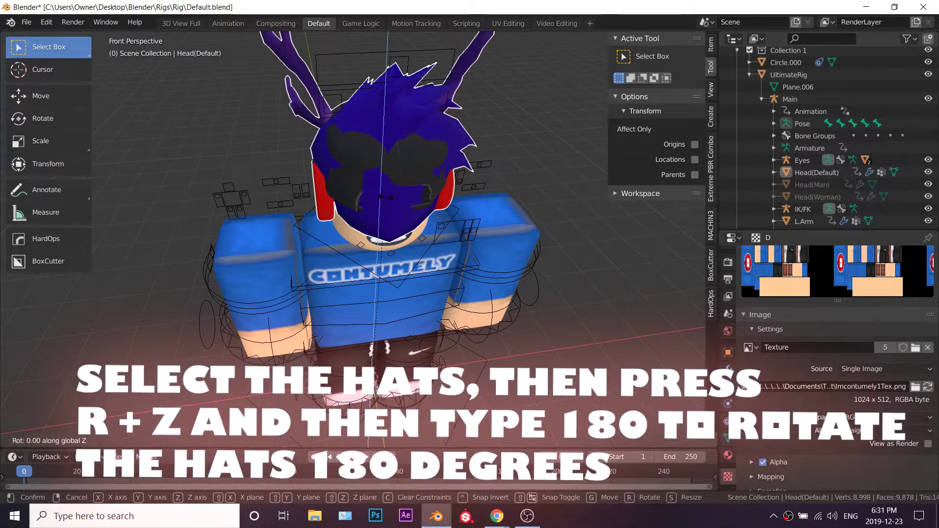
pyautogui.write('z180')
pyautogui.press('Return')
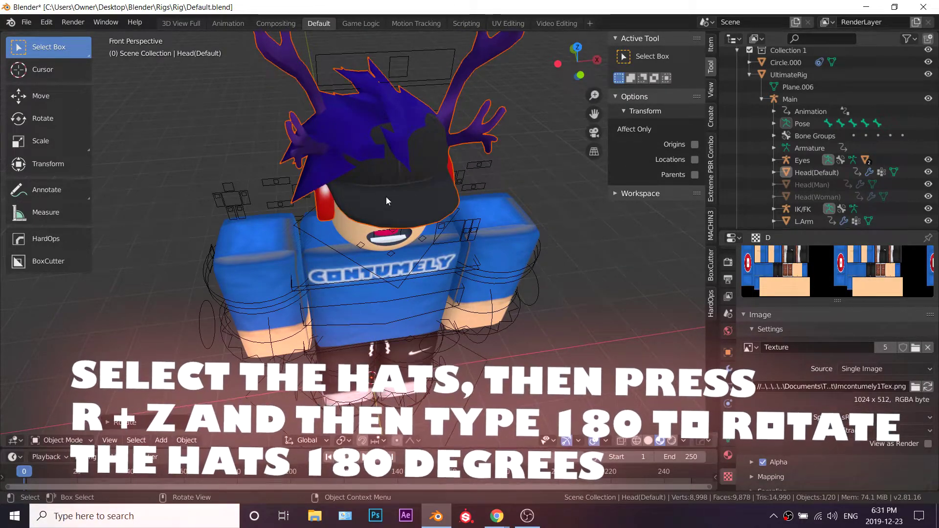
pyautogui.hotkey('shift', '`')
pyautogui.press('w')
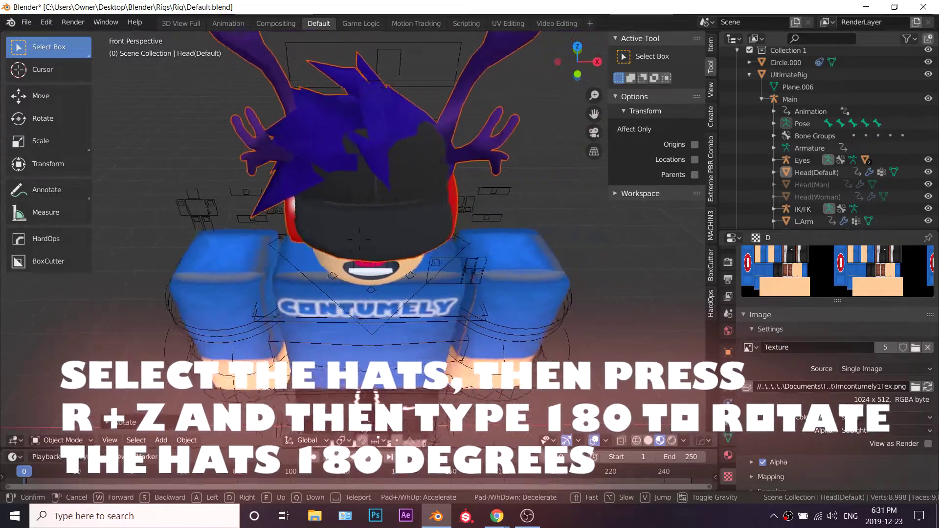
pyautogui.press('Escape')
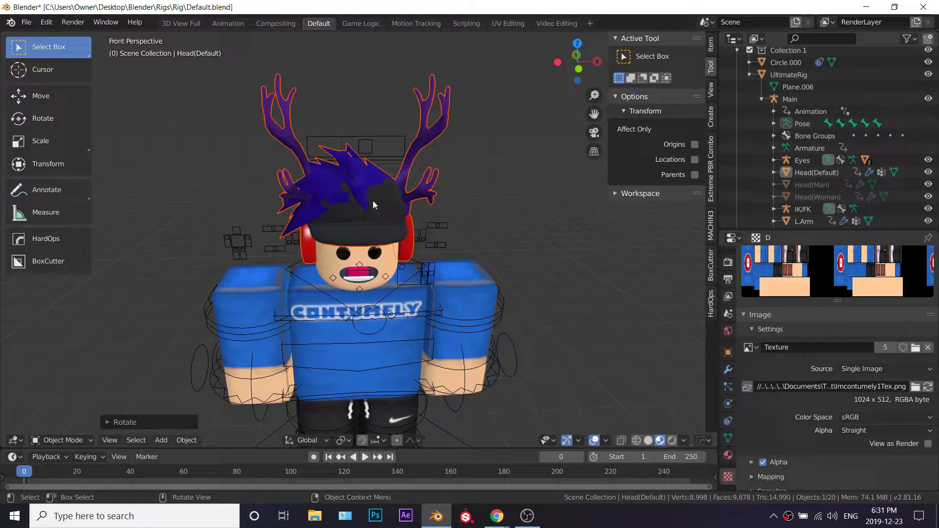
pyautogui.click(383, 207)
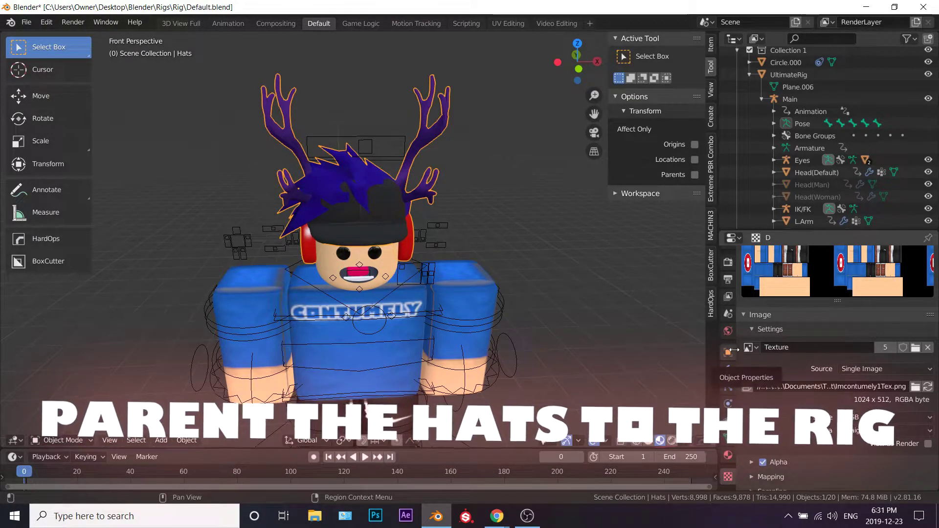
# Set the Hats object's Relations parent to Head(Default), then fly in to check it
pyautogui.click(728, 352)
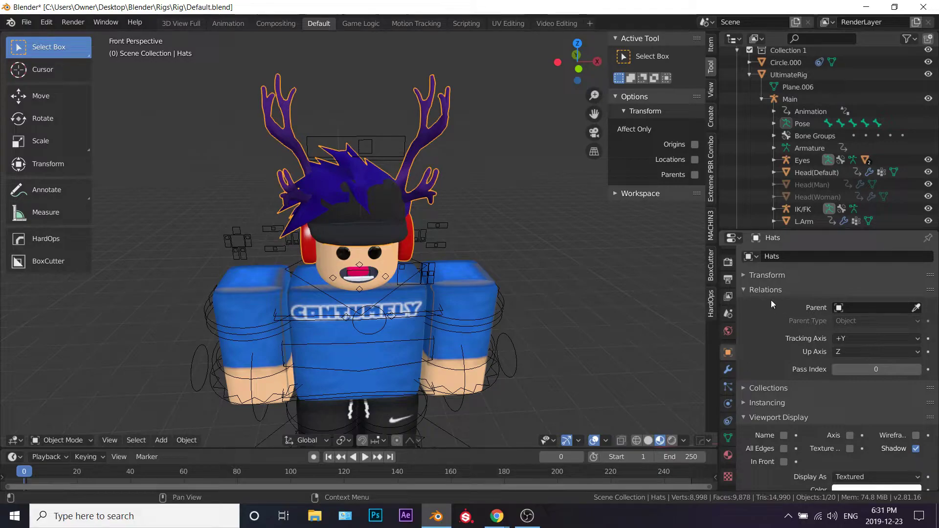
pyautogui.click(744, 289)
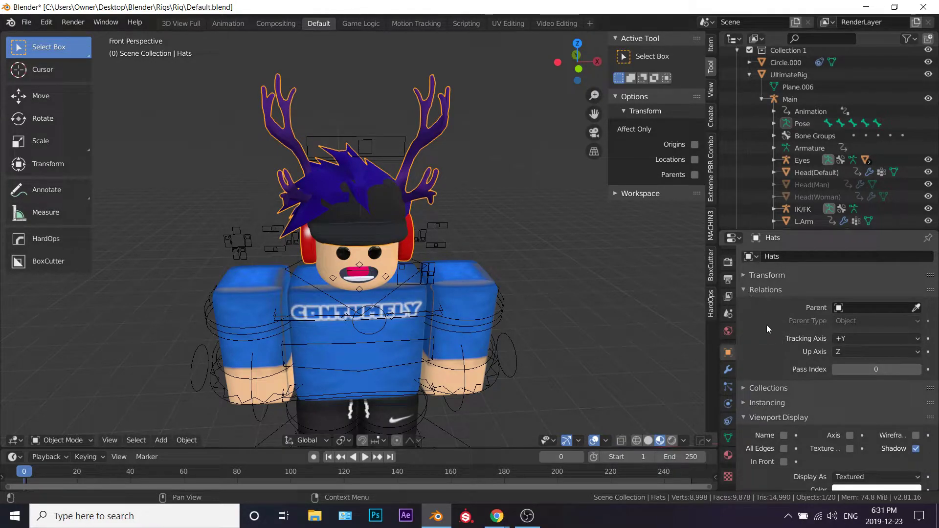
pyautogui.click(742, 416)
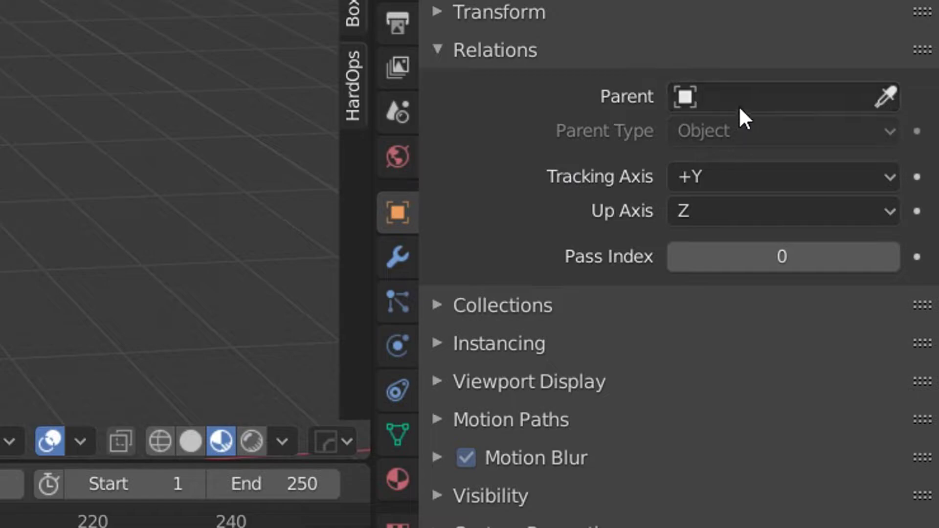
pyautogui.click(859, 309)
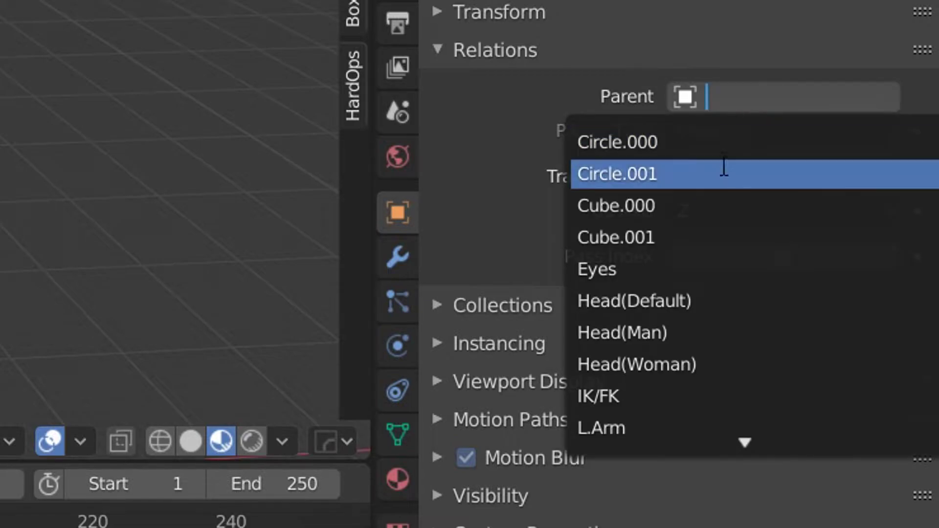
pyautogui.click(730, 297)
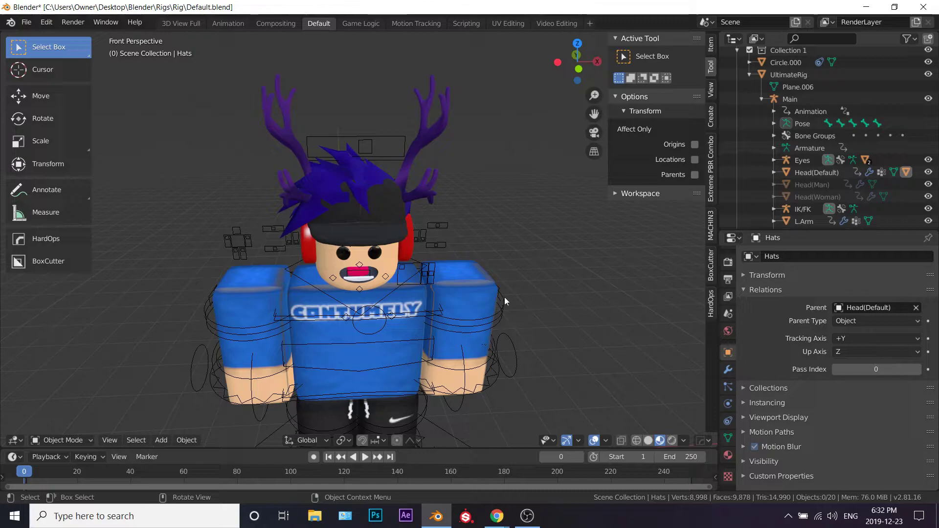
pyautogui.hotkey('shift', '`')
pyautogui.press('w')
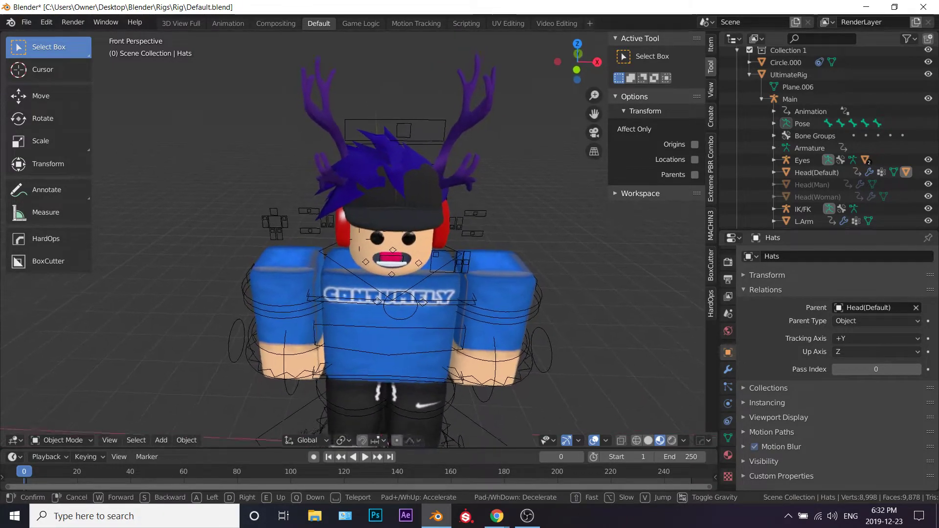
pyautogui.press('w')
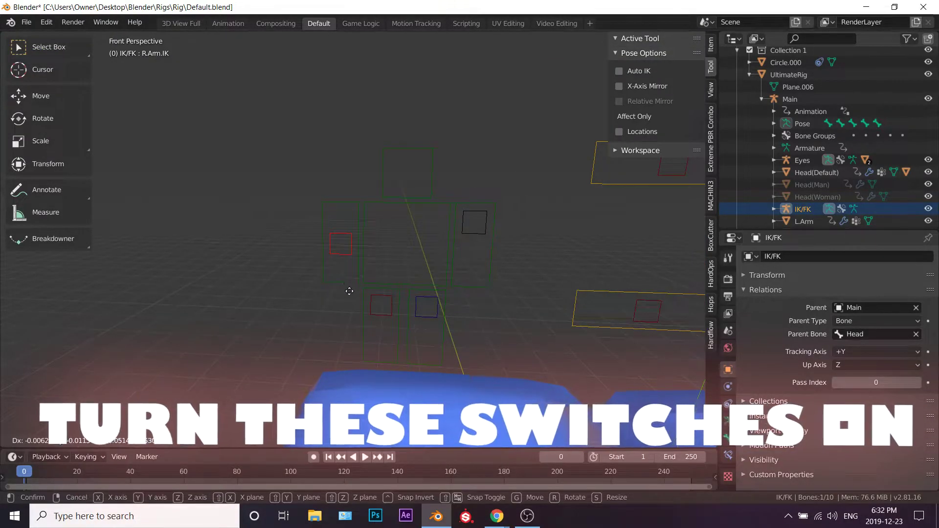
# Move the right leg, left leg and left arm IK controls downward
pyautogui.click(388, 318)
pyautogui.click(389, 316)
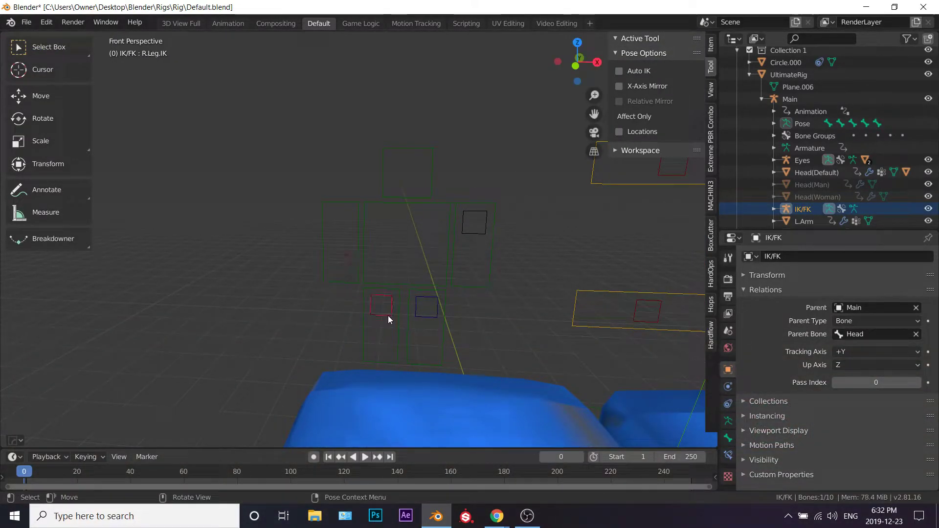
pyautogui.press('g')
pyautogui.click(383, 383)
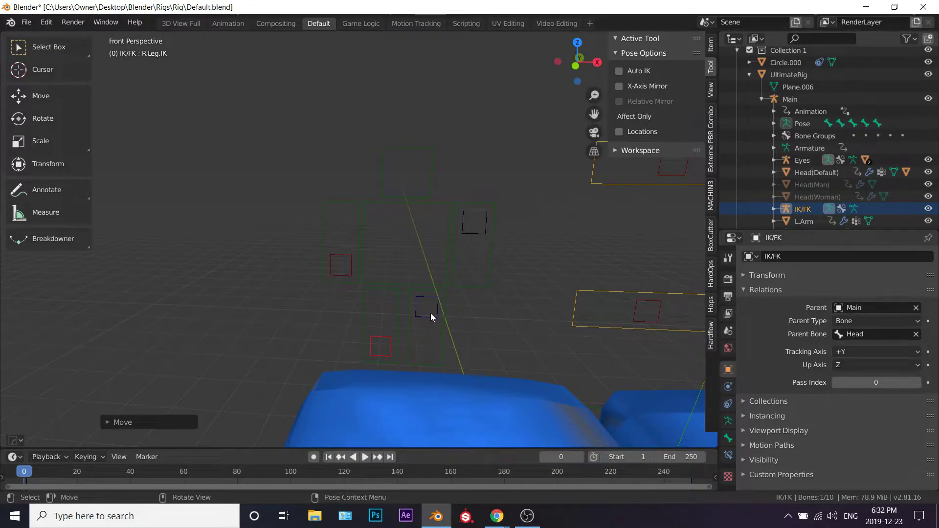
pyautogui.click(430, 319)
pyautogui.press('g')
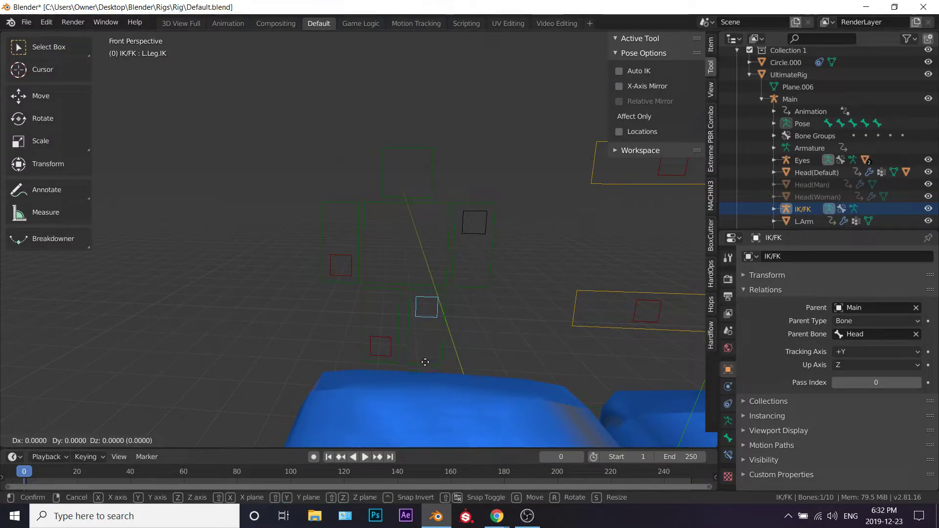
pyautogui.click(426, 378)
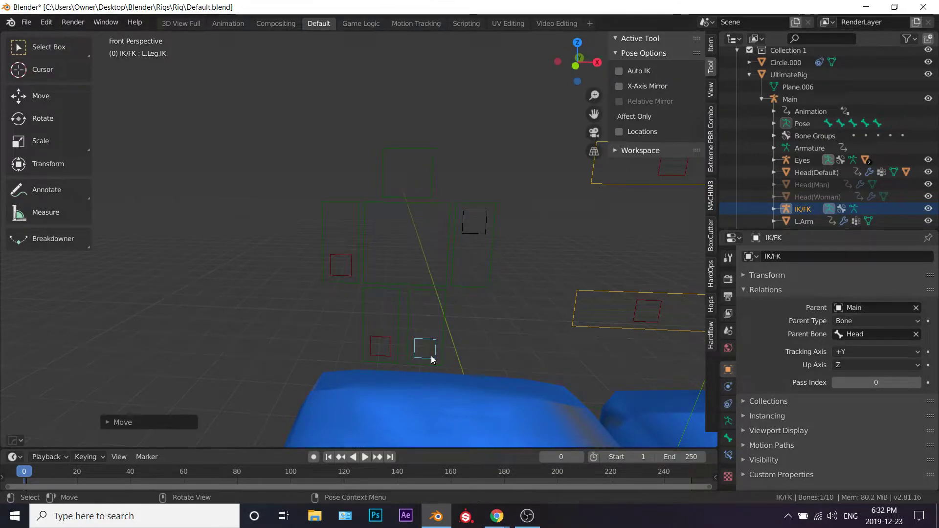
pyautogui.click(473, 236)
pyautogui.press('g')
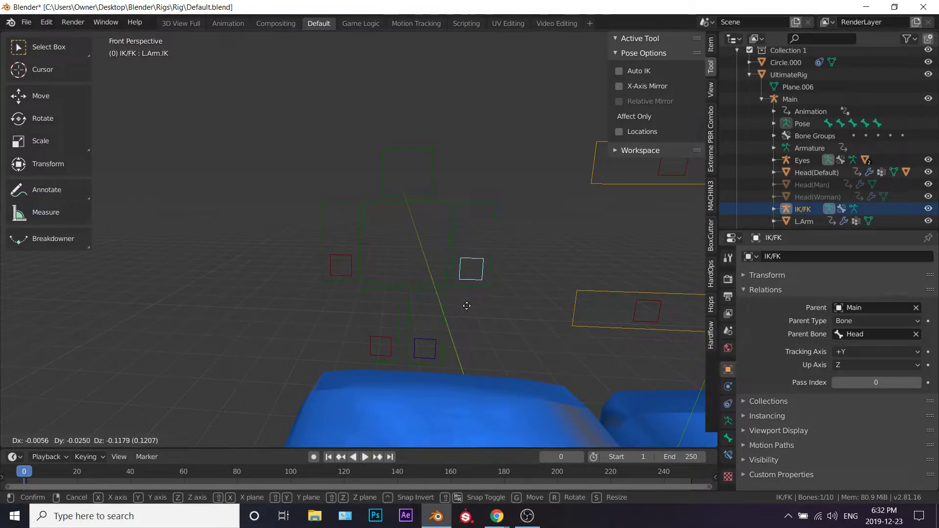
pyautogui.click(467, 306)
# Deselect the bones and walk around the character, ending at a torso close-up
pyautogui.click(541, 227)
pyautogui.hotkey('shift', '`')
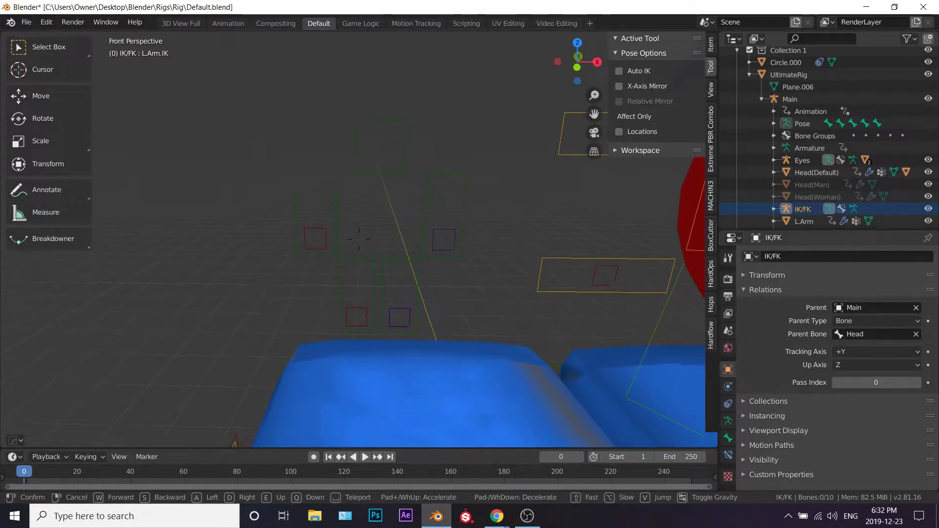
pyautogui.press('s')
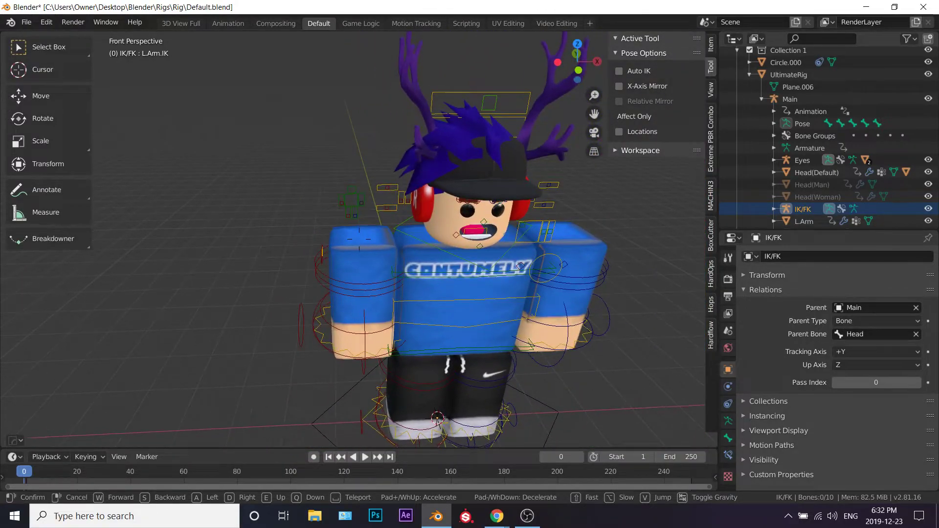
pyautogui.press('w')
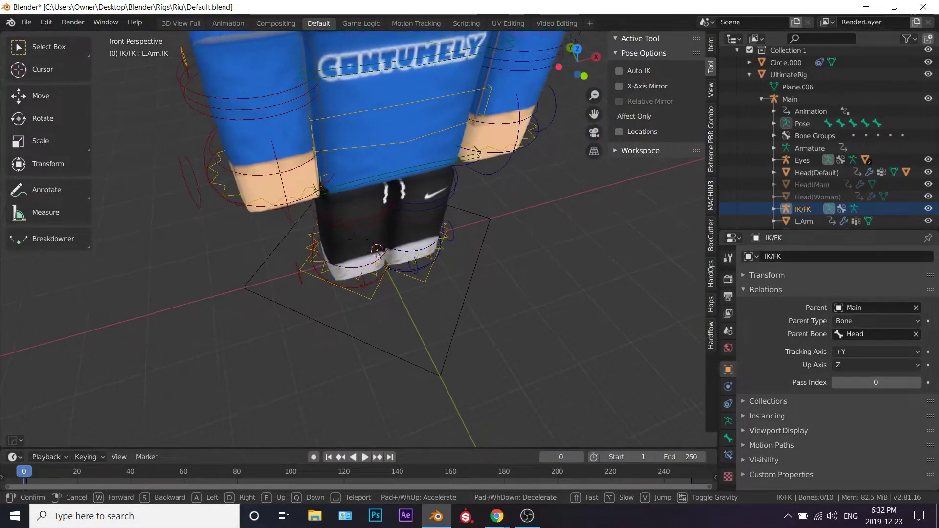
pyautogui.press('s')
pyautogui.press('w')
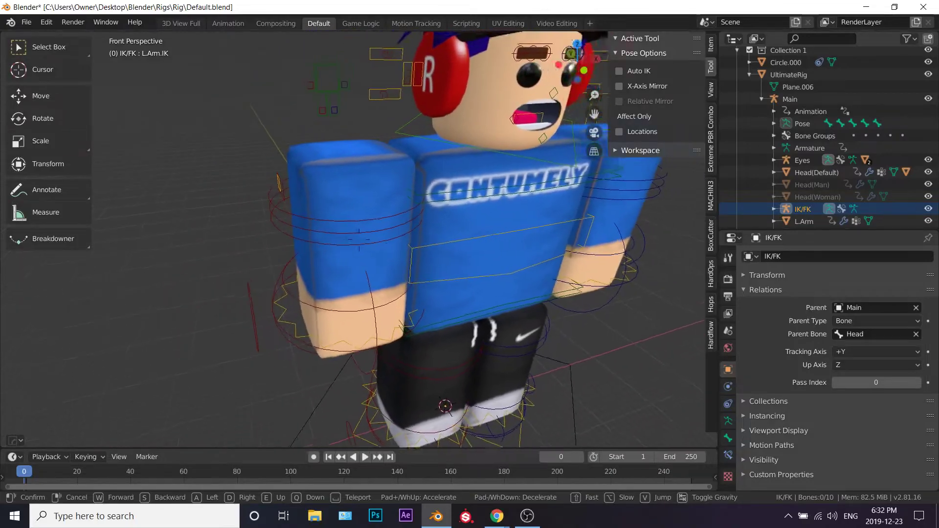
pyautogui.press('a')
pyautogui.press('w')
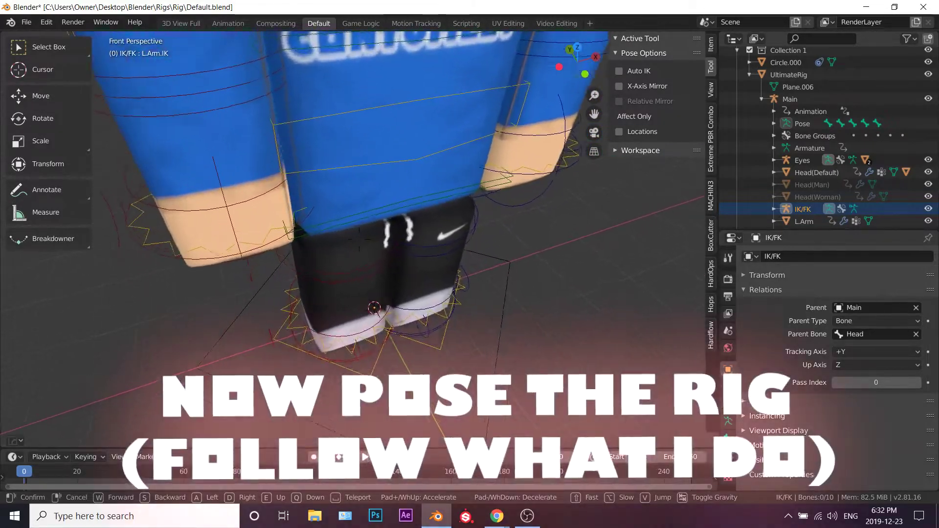
pyautogui.click(369, 224)
# Raise the torso bone along Z, then walk back in to the torso
pyautogui.click(369, 224)
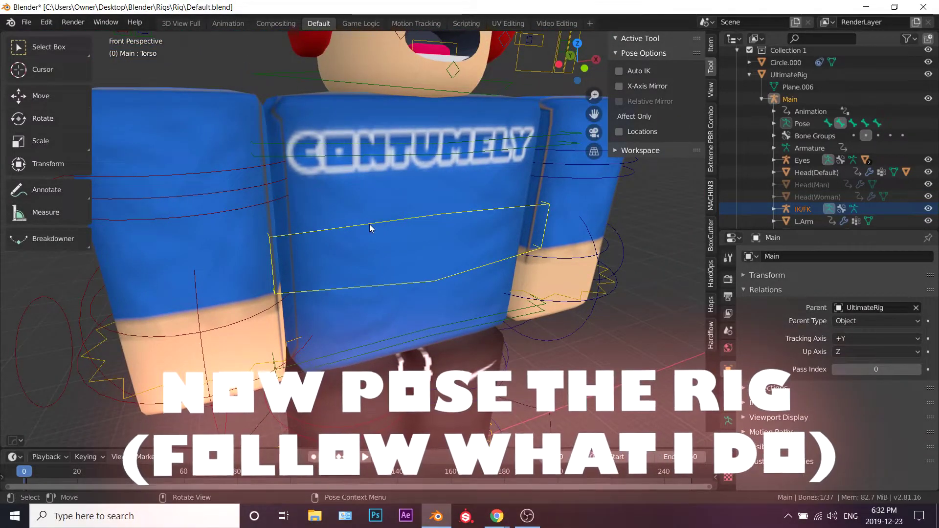
pyautogui.press('g')
pyautogui.press('z')
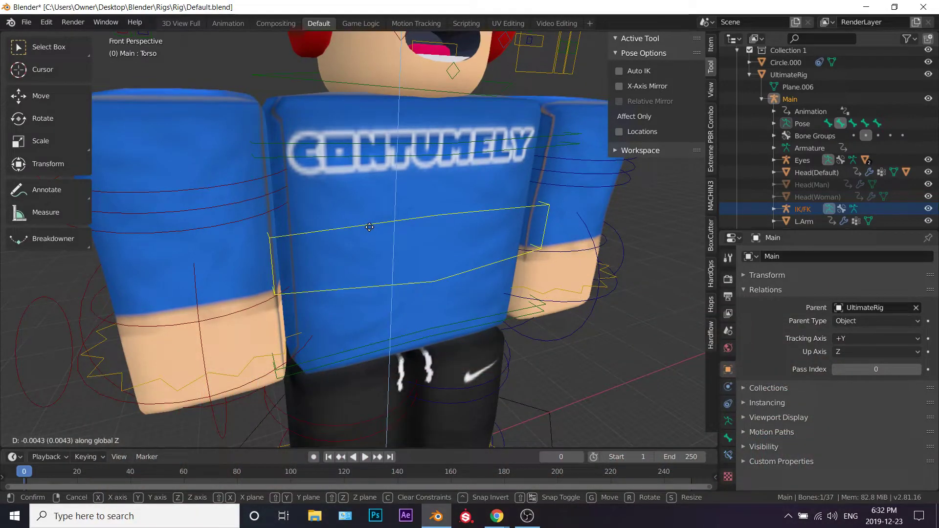
pyautogui.click(370, 232)
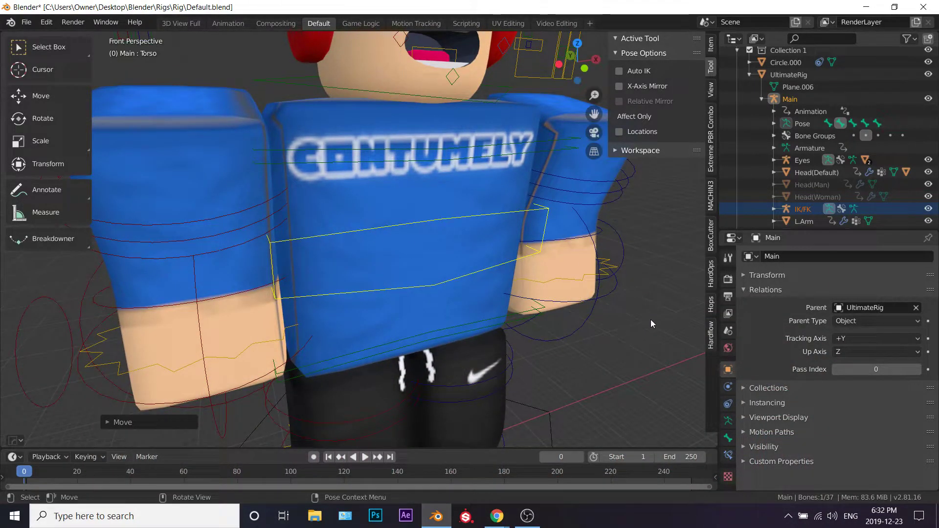
pyautogui.hotkey('alt', 'a')
pyautogui.hotkey('shift', '`')
pyautogui.press('s')
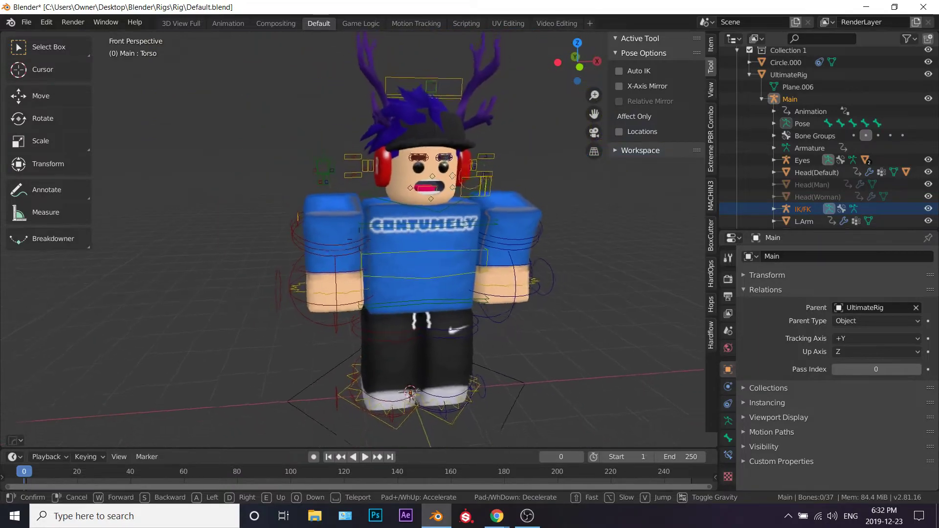
pyautogui.press('w')
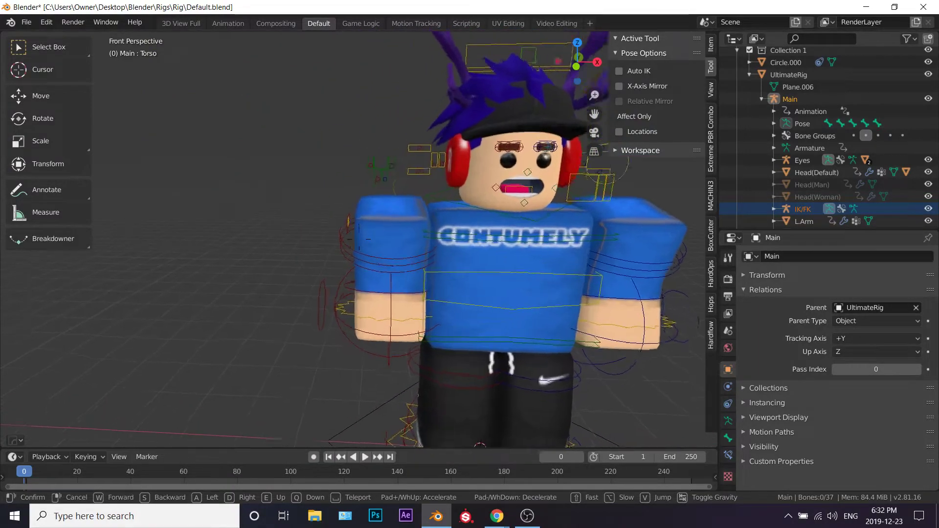
pyautogui.click(422, 315)
# Raise the right and left arm IK targets outward from the body
pyautogui.click(408, 338)
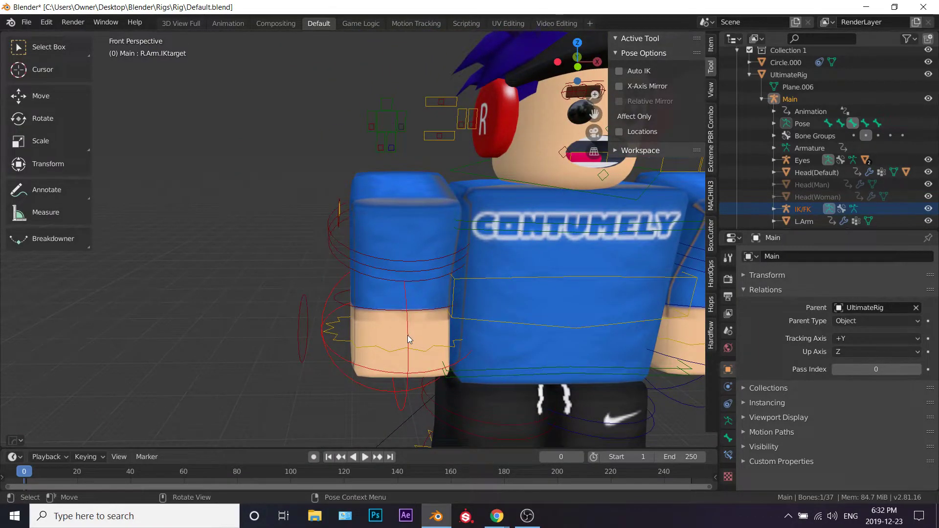
pyautogui.press('g')
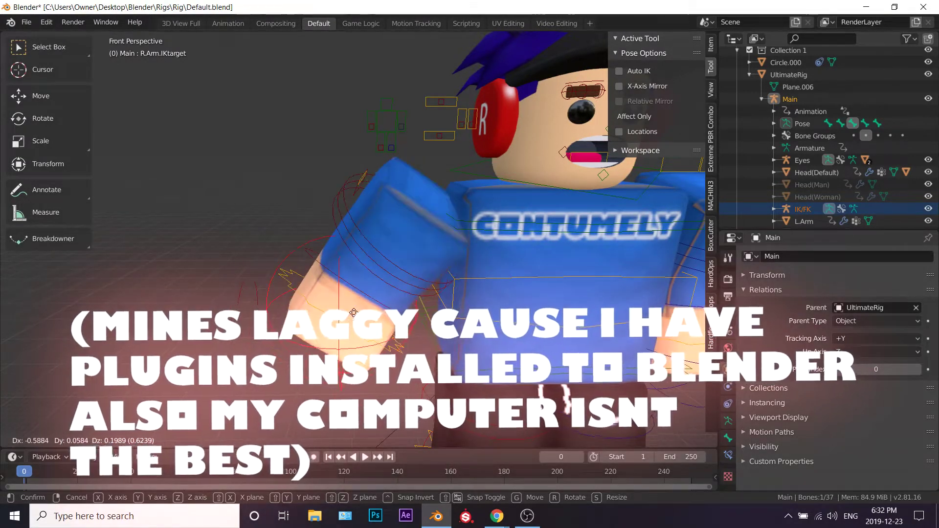
pyautogui.click(363, 259)
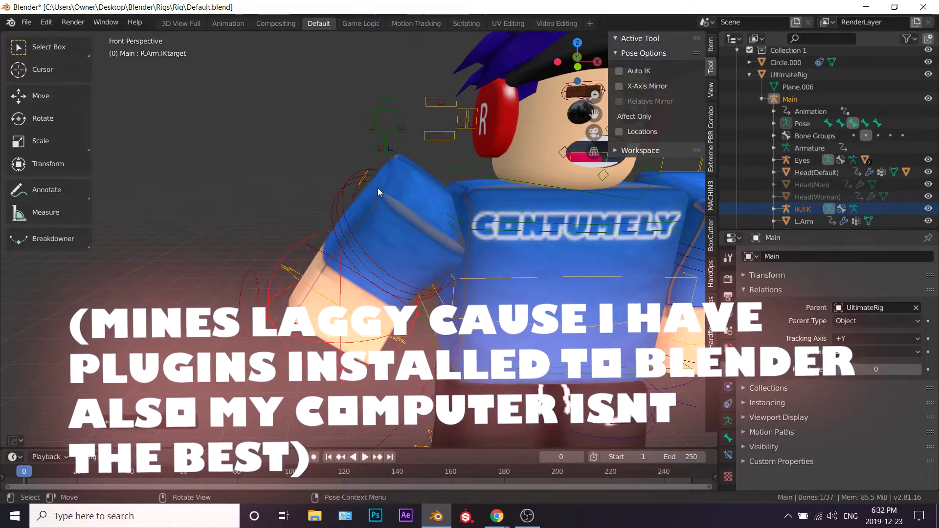
pyautogui.hotkey('shift', '`')
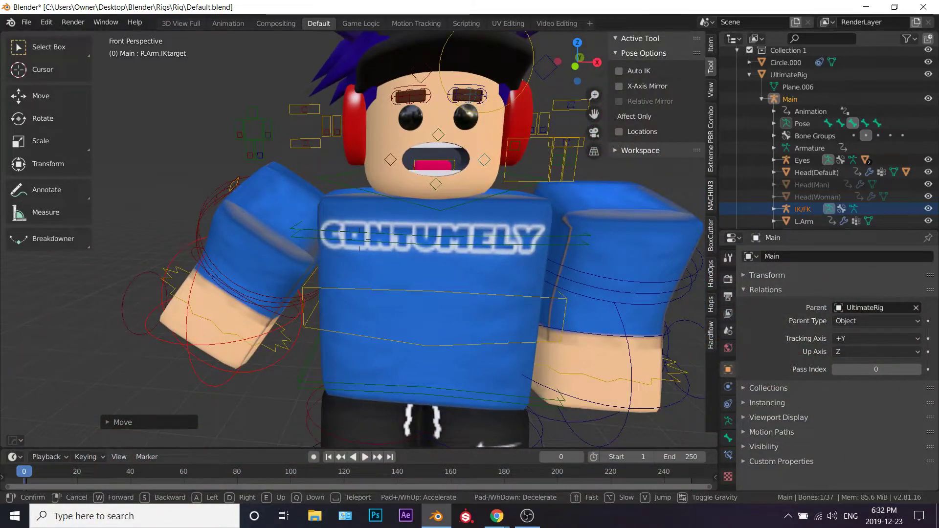
pyautogui.click(339, 285)
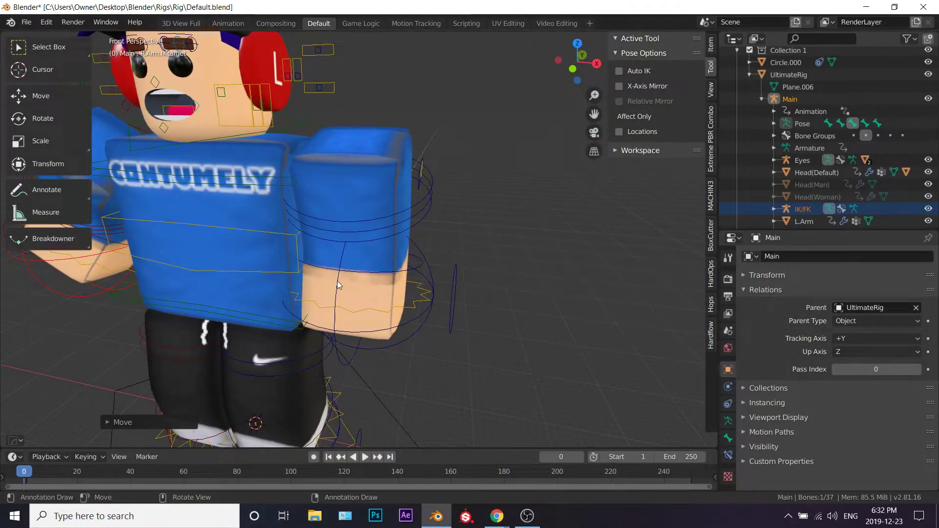
pyautogui.click(335, 330)
pyautogui.press('g')
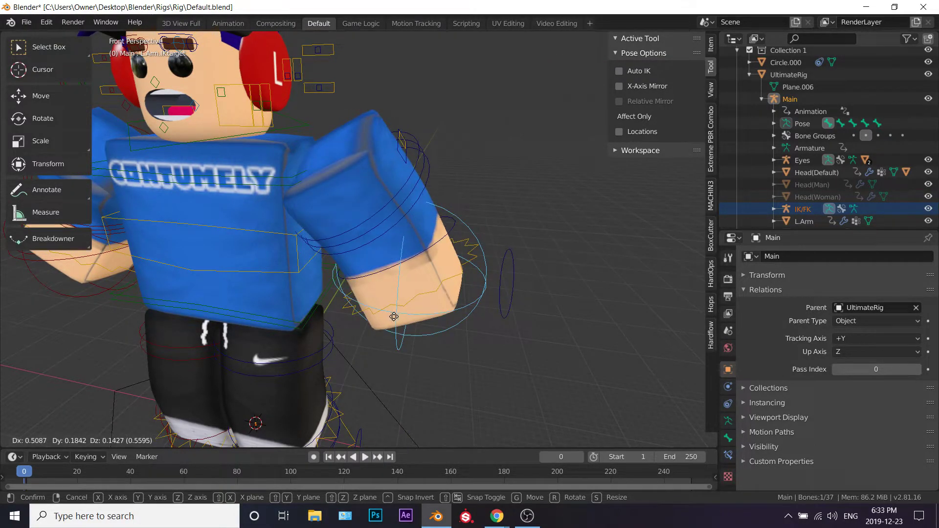
pyautogui.click(420, 294)
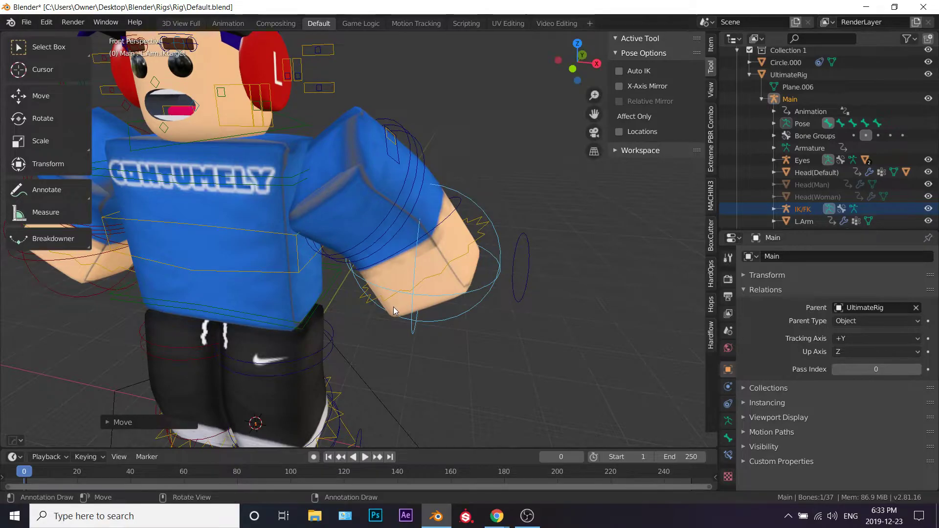
pyautogui.hotkey('shift', '`')
pyautogui.press('s')
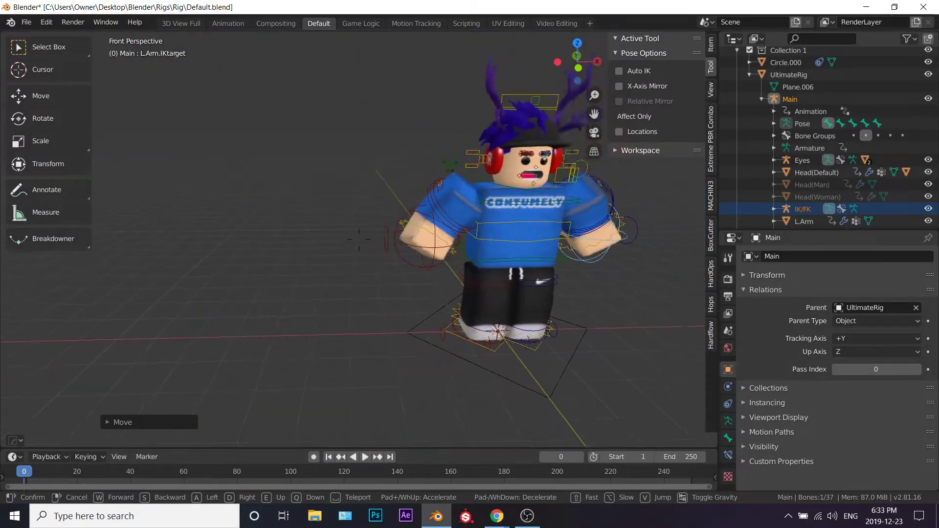
# Move both eyebrow bones up along Z into arched brows
pyautogui.press('w')
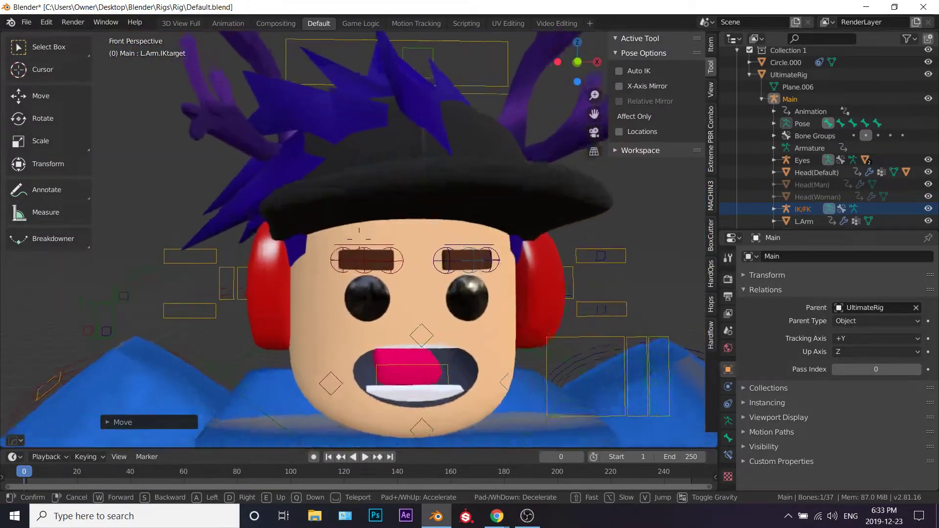
pyautogui.click(368, 259)
pyautogui.click(366, 267)
pyautogui.press('g')
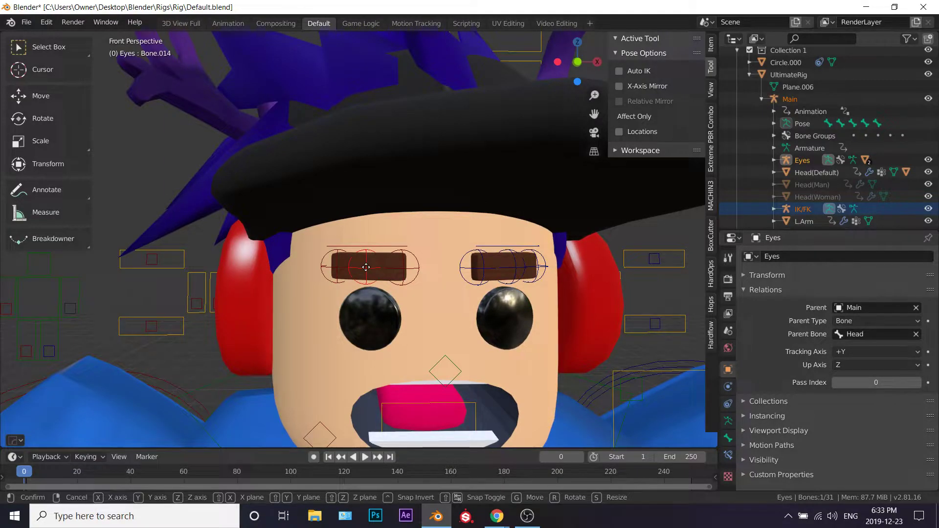
pyautogui.press('z')
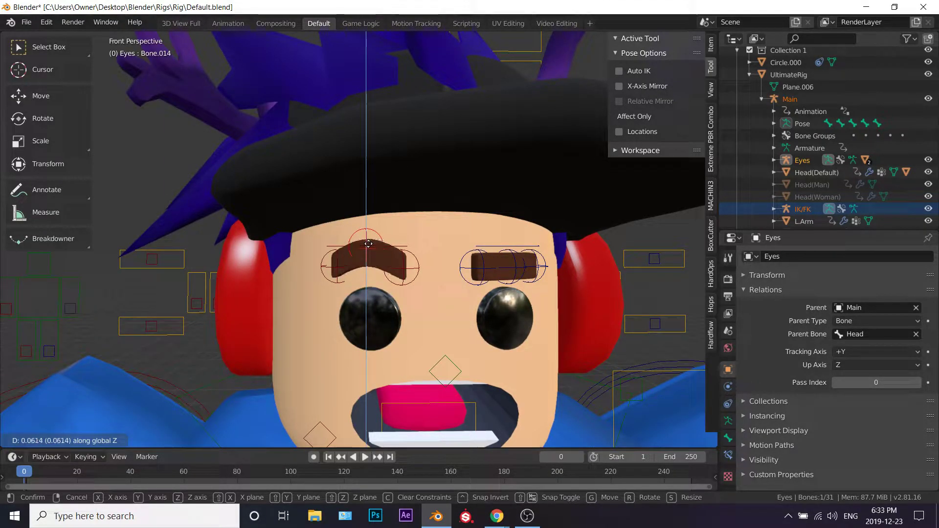
pyautogui.click(379, 251)
pyautogui.click(518, 269)
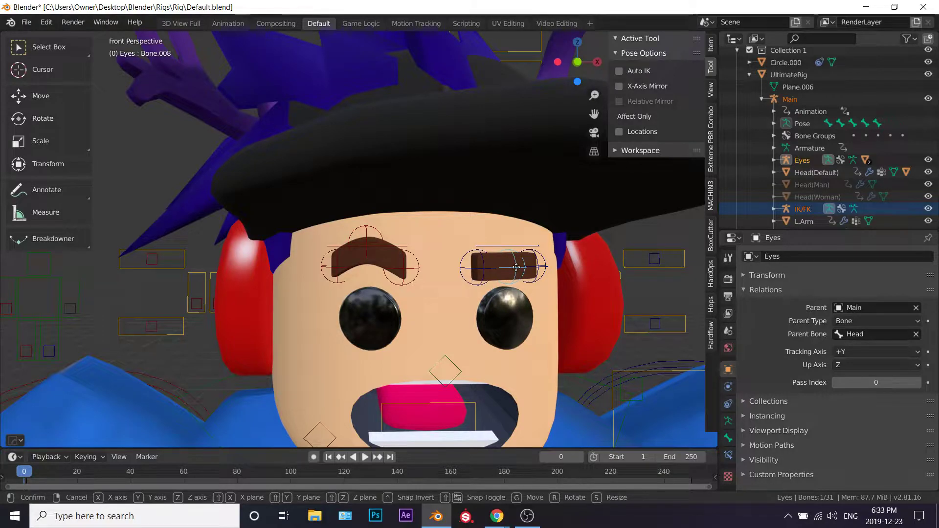
pyautogui.press('g')
pyautogui.press('z')
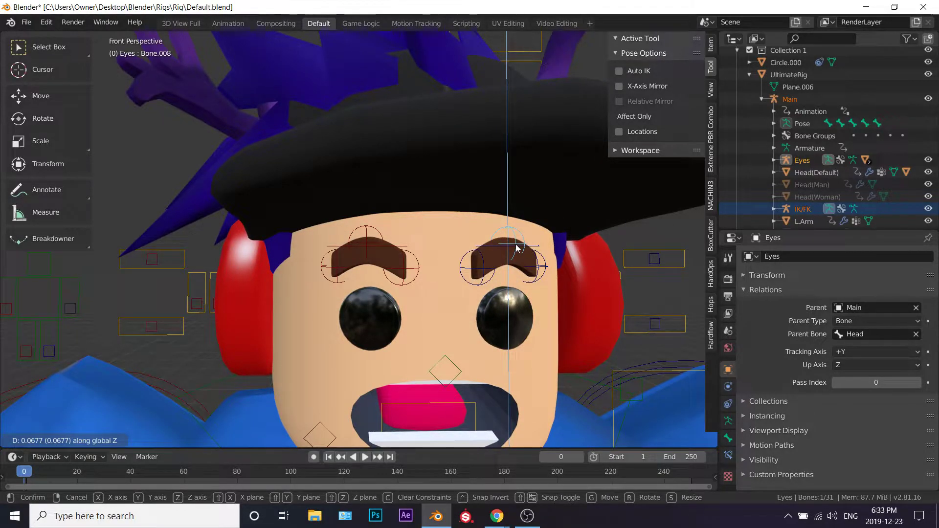
pyautogui.click(516, 248)
# Walk the view back and in again to look at the raised brows
pyautogui.hotkey('shift', '`')
pyautogui.press('s')
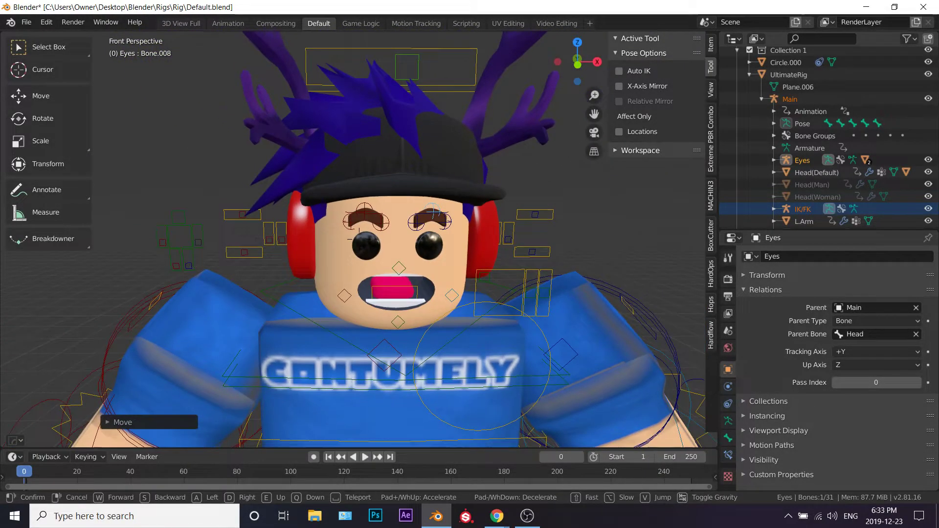
pyautogui.press('w')
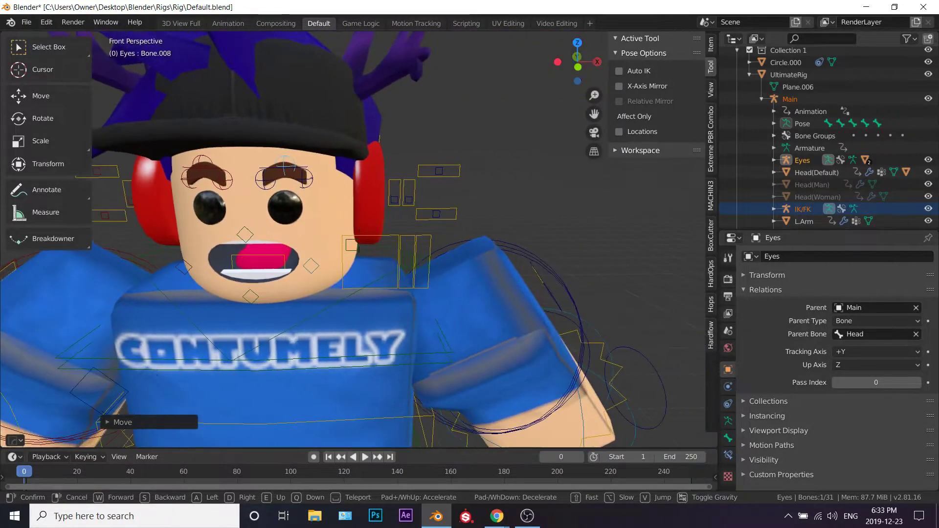
pyautogui.press('w')
pyautogui.click(359, 236)
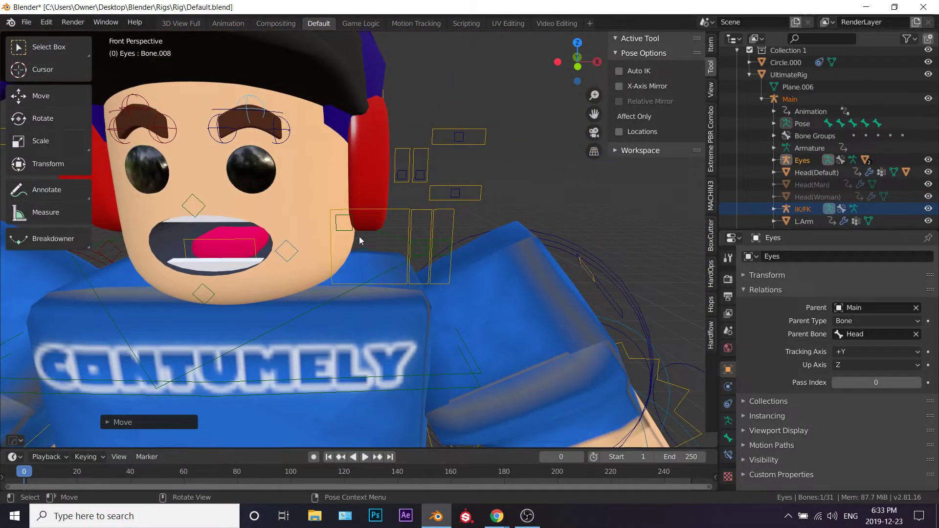
# Reposition the upper teeth, lower teeth and Mouth control bones
pyautogui.click(418, 239)
pyautogui.press('g')
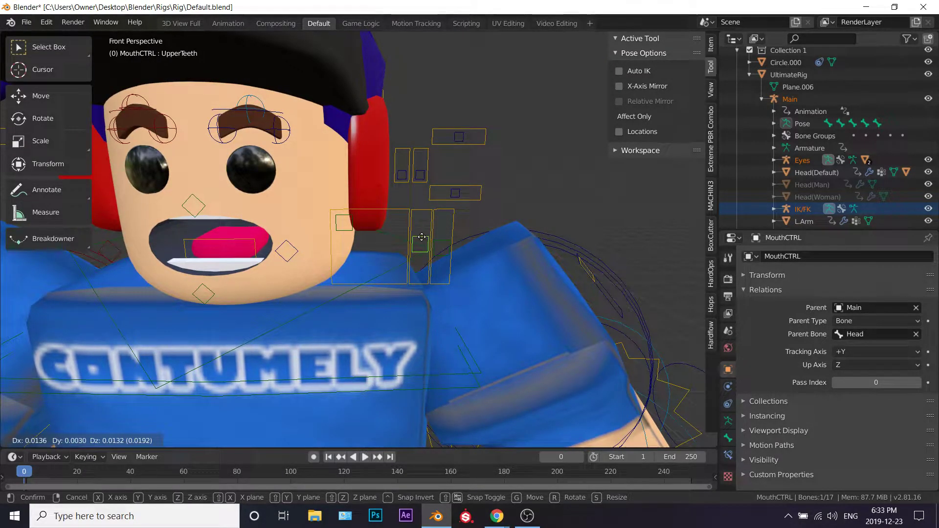
pyautogui.click(424, 253)
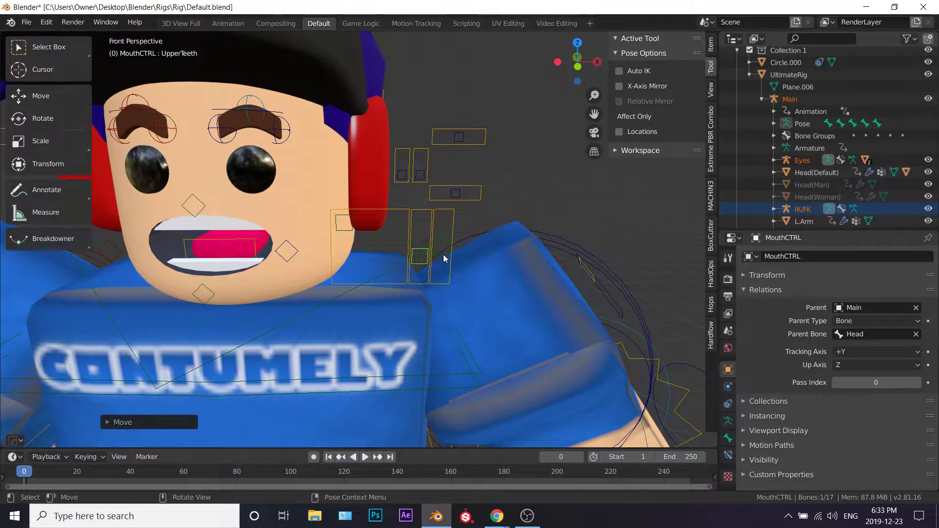
pyautogui.click(445, 258)
pyautogui.press('g')
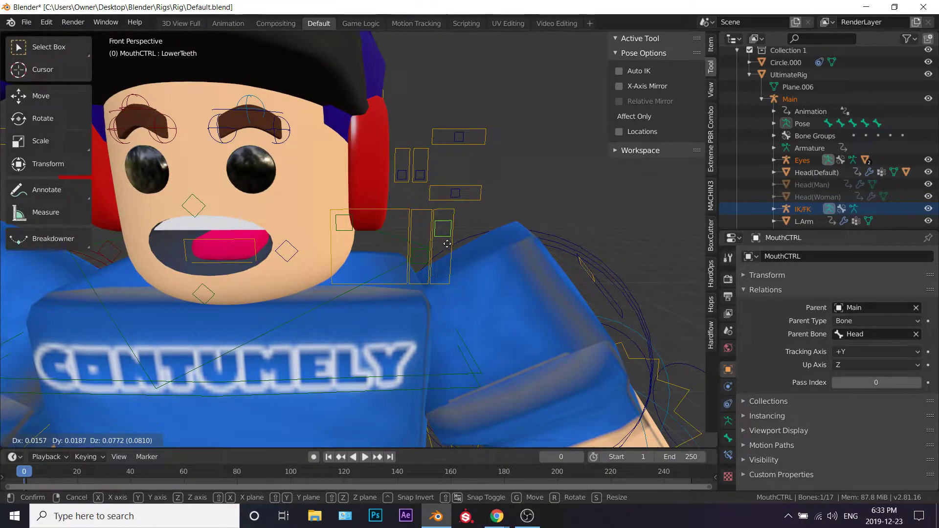
pyautogui.click(447, 249)
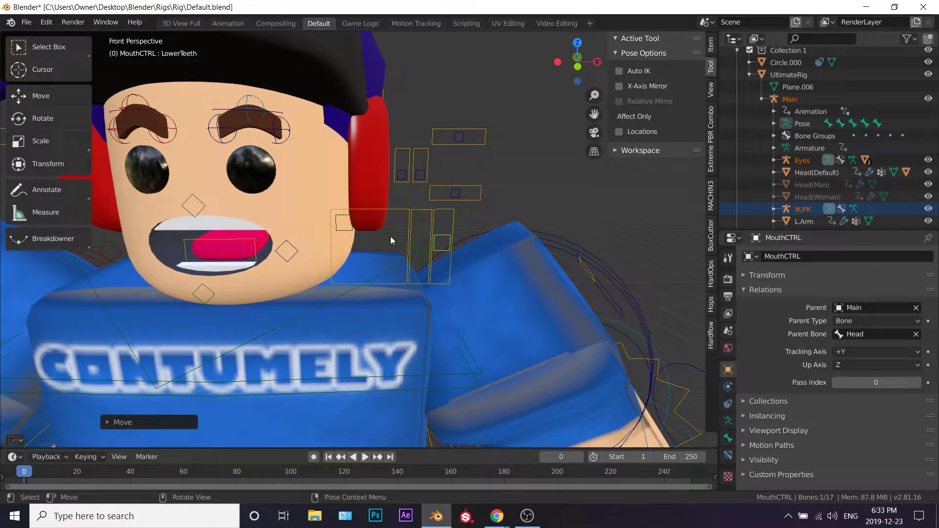
pyautogui.click(352, 229)
pyautogui.press('g')
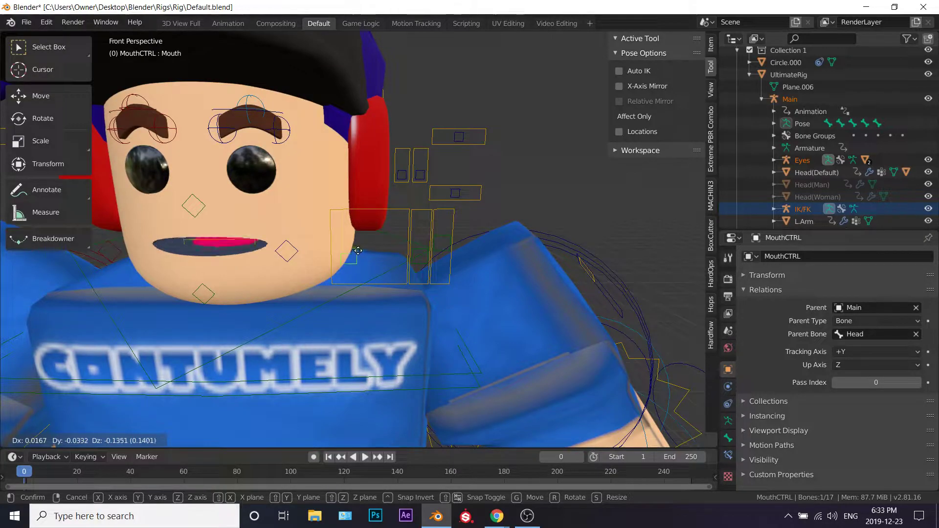
pyautogui.click(356, 247)
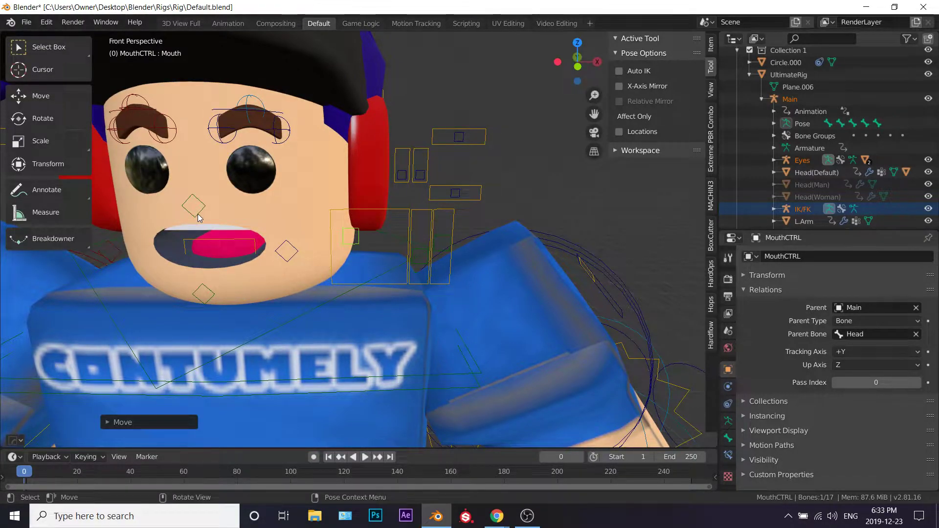
# Move the MouthCTRL bone to close the mouth into a smile
pyautogui.click(198, 216)
pyautogui.press('g')
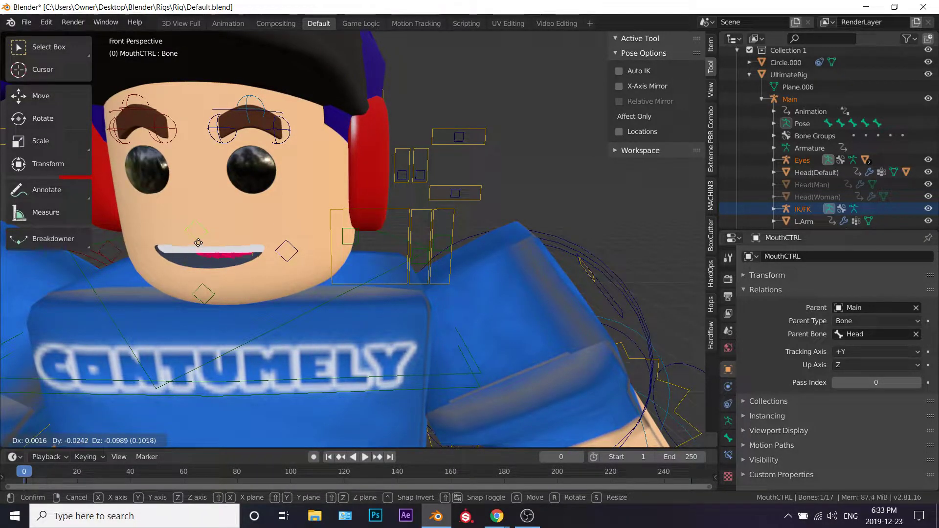
pyautogui.click(200, 248)
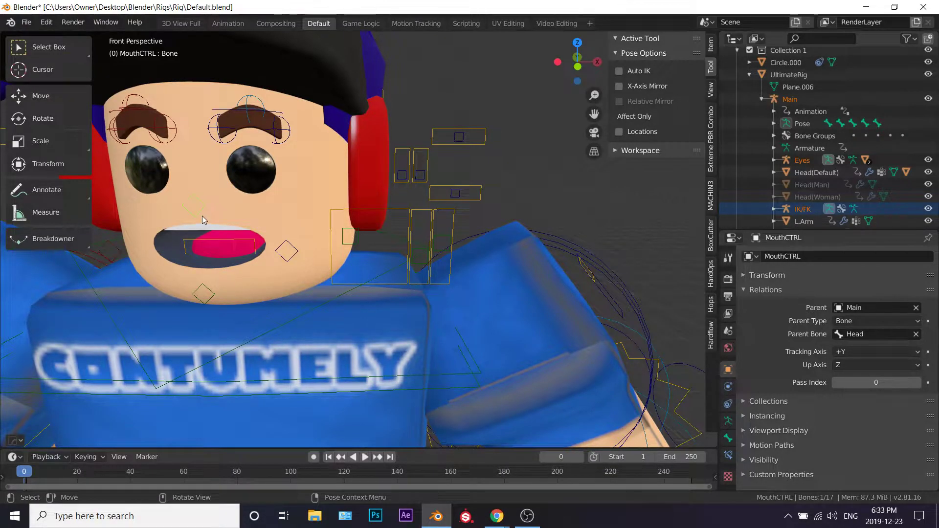
pyautogui.hotkey('ctrl', 'z')
pyautogui.hotkey('ctrl', 'shift', 'z')
pyautogui.press('g')
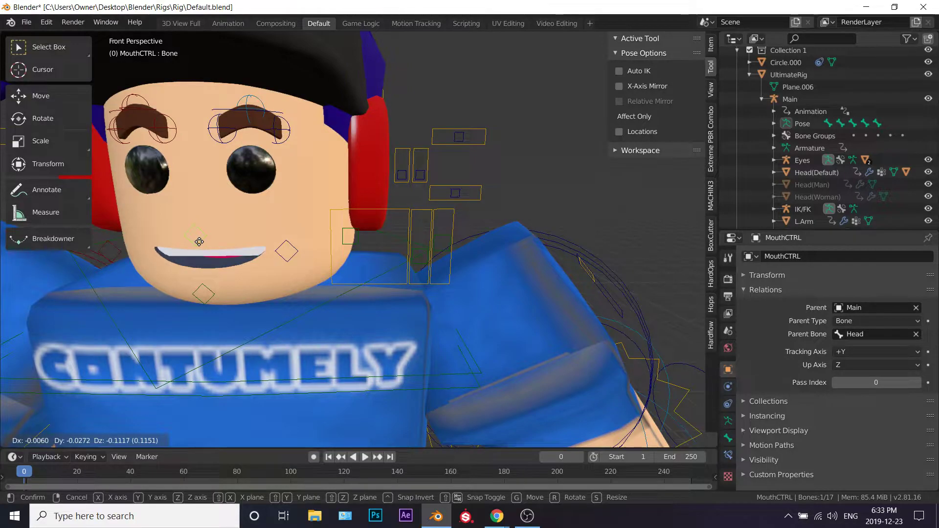
pyautogui.click(199, 243)
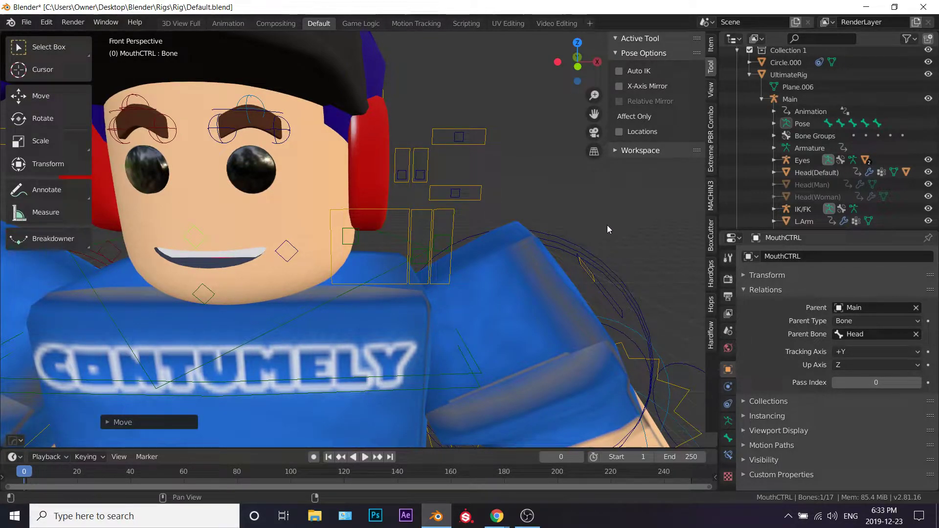
# Hide the side panel and fly to a three-quarter view of the whole character
pyautogui.moveTo(609, 225); pyautogui.dragTo(581, 208)
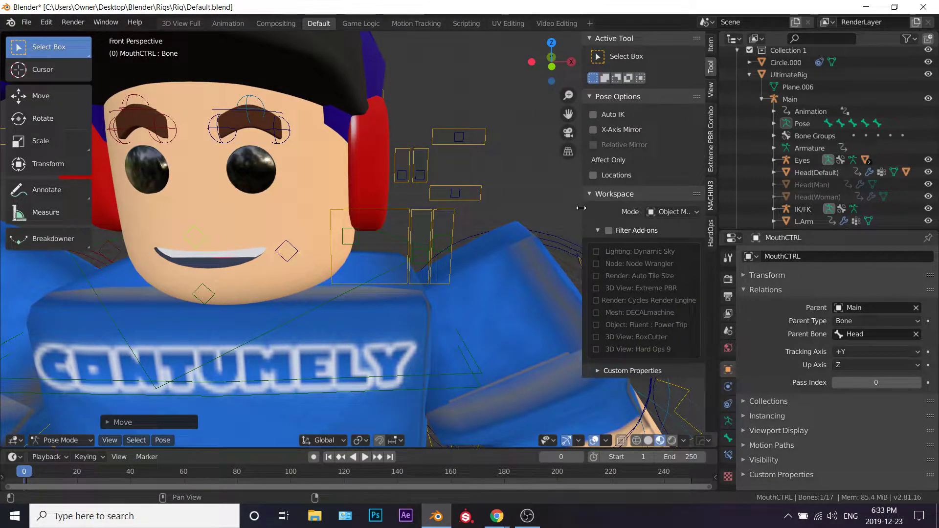
pyautogui.press('n')
pyautogui.hotkey('shift', '`')
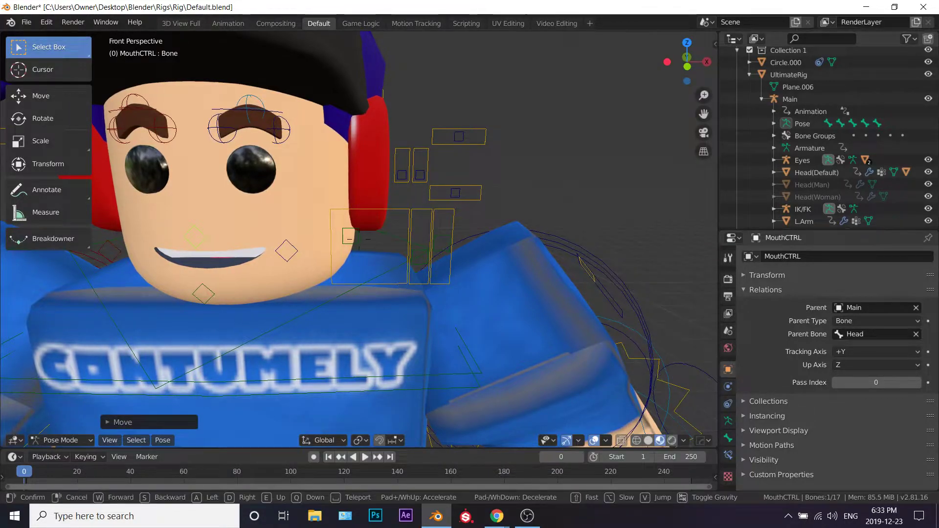
pyautogui.press('s')
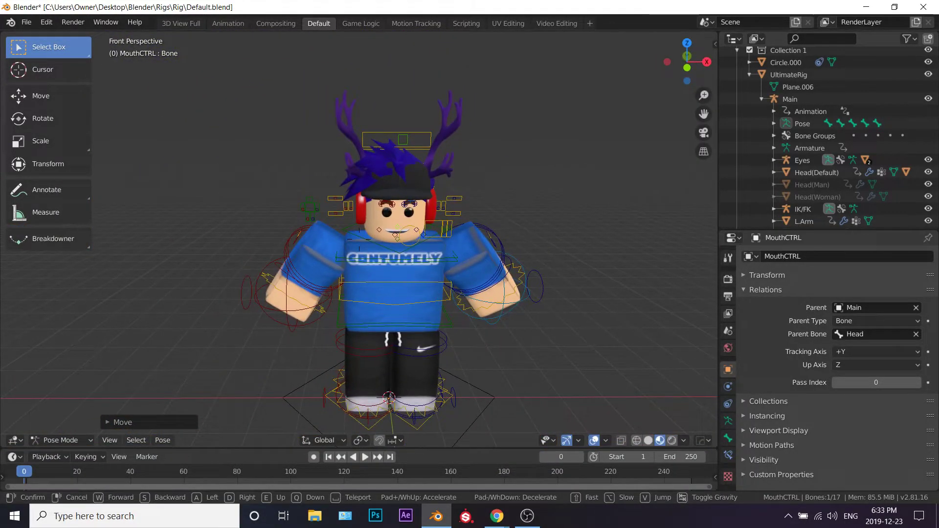
pyautogui.press('a')
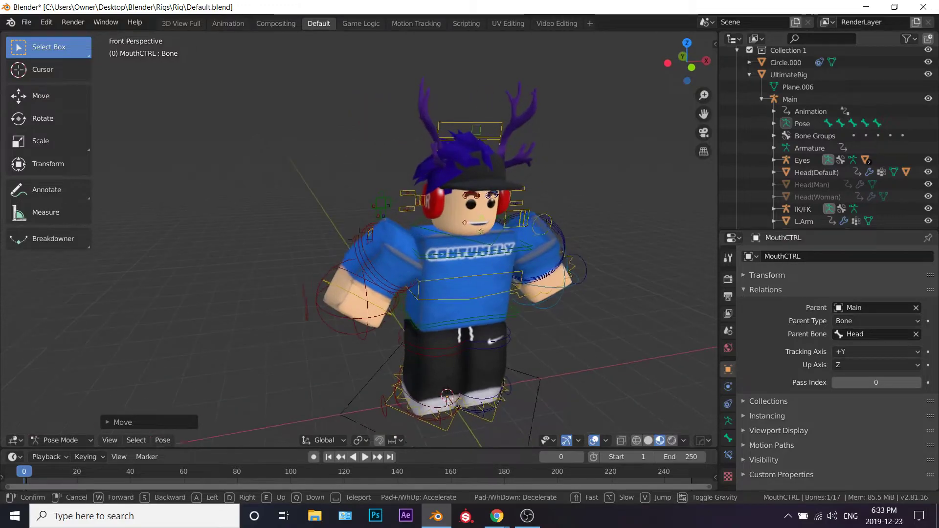
pyautogui.click(321, 203)
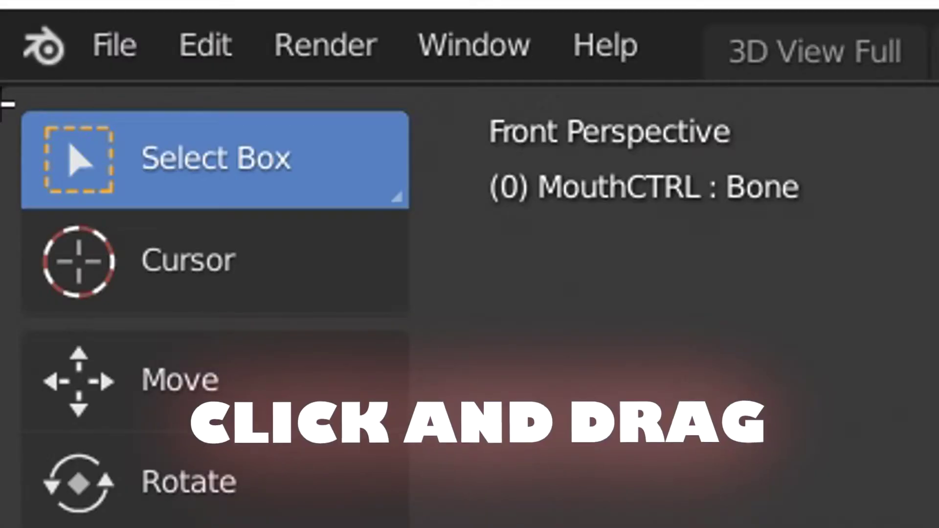
# Split the view in half, make the left area a Shader Editor, and select the head mesh
pyautogui.moveTo(2, 34); pyautogui.dragTo(64, 38)
pyautogui.moveTo(289, 119); pyautogui.dragTo(381, 90)
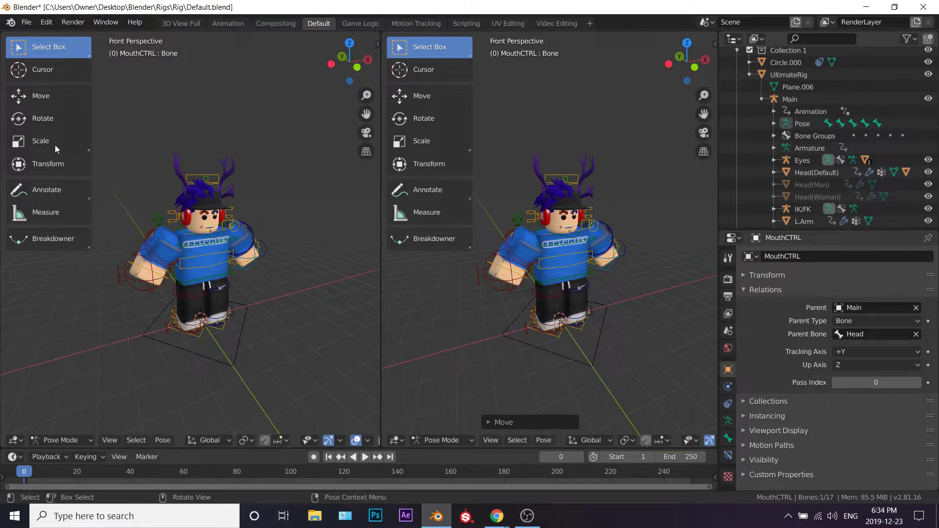
pyautogui.click(16, 440)
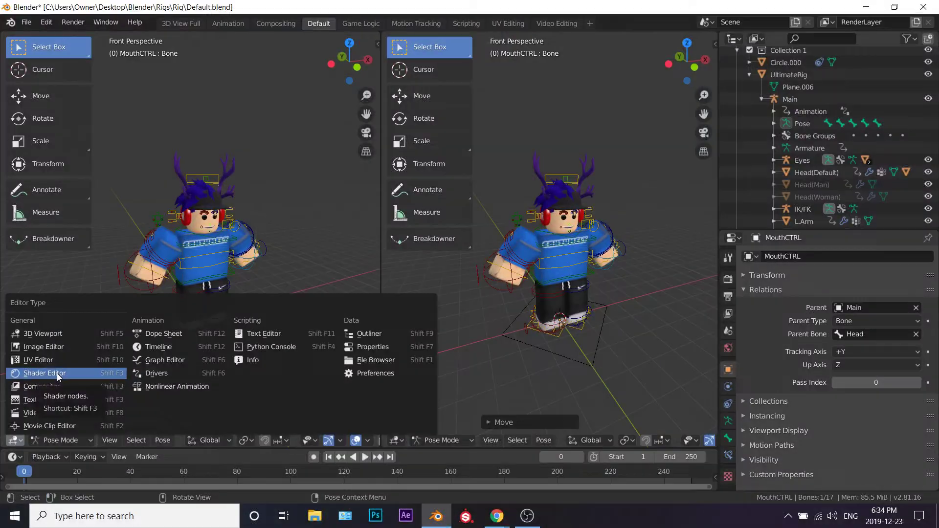
pyautogui.click(66, 377)
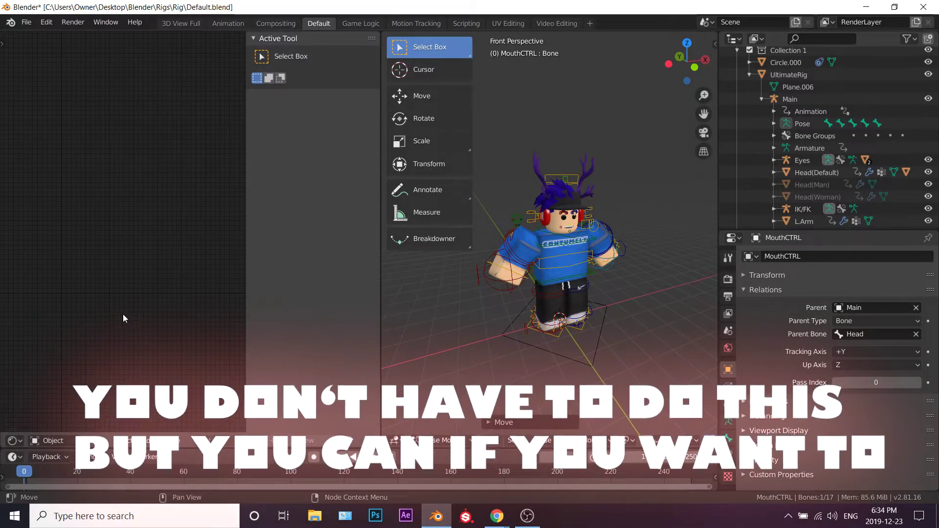
pyautogui.press('n')
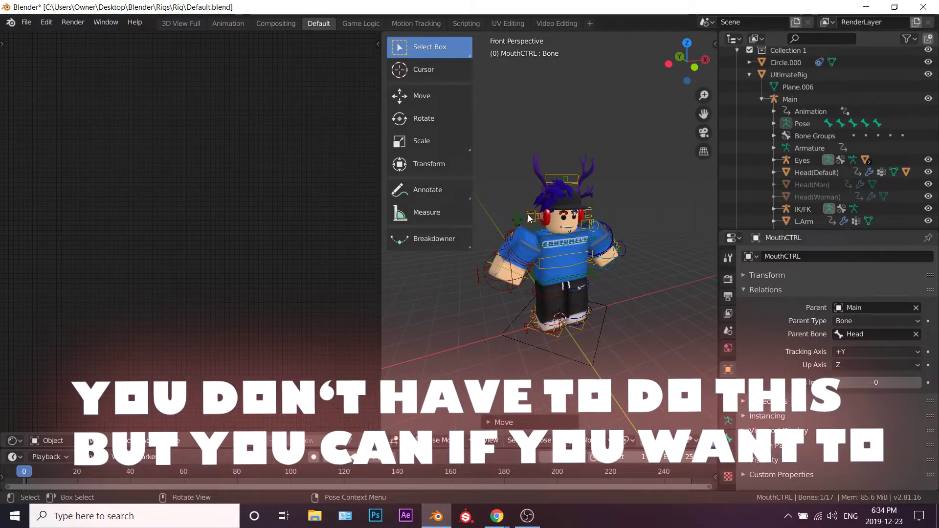
pyautogui.click(557, 218)
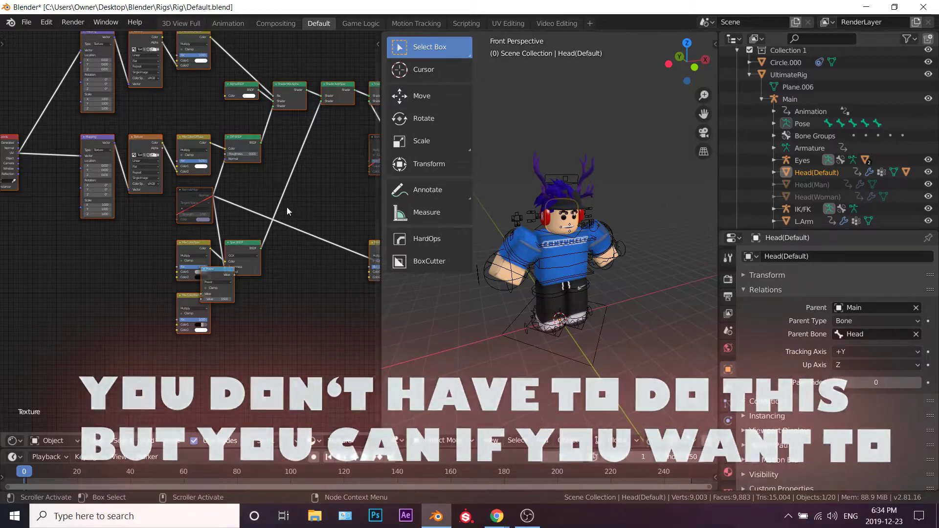
# Delete all head material nodes and add a Material Output and a Principled BSDF
pyautogui.press('a')
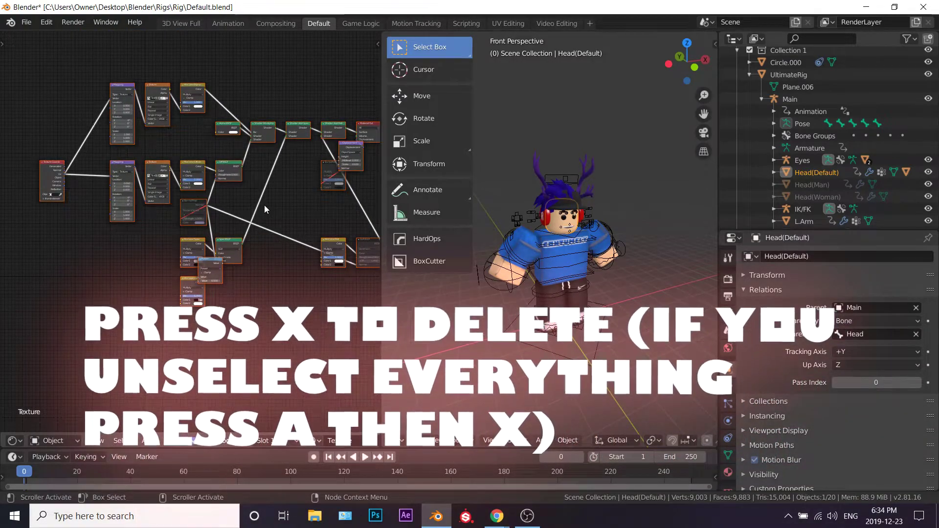
pyautogui.press('x')
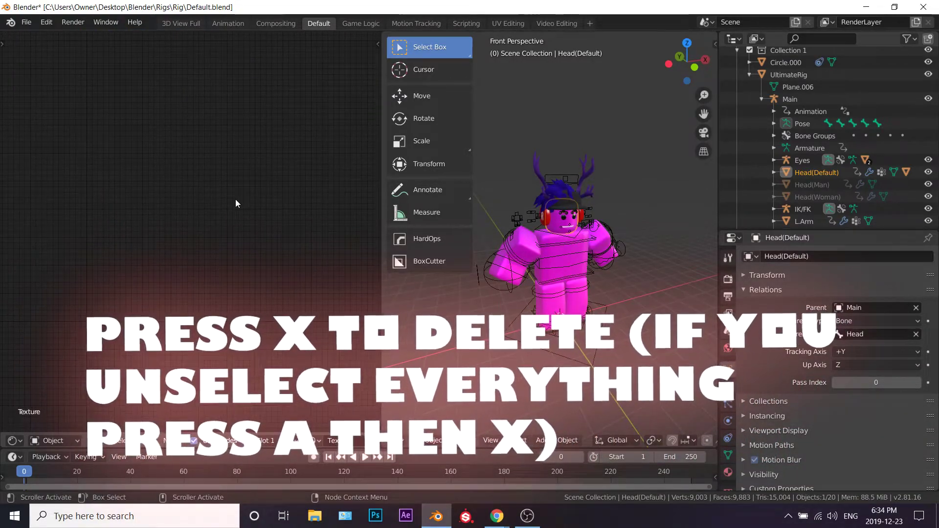
pyautogui.hotkey('shift', 'a')
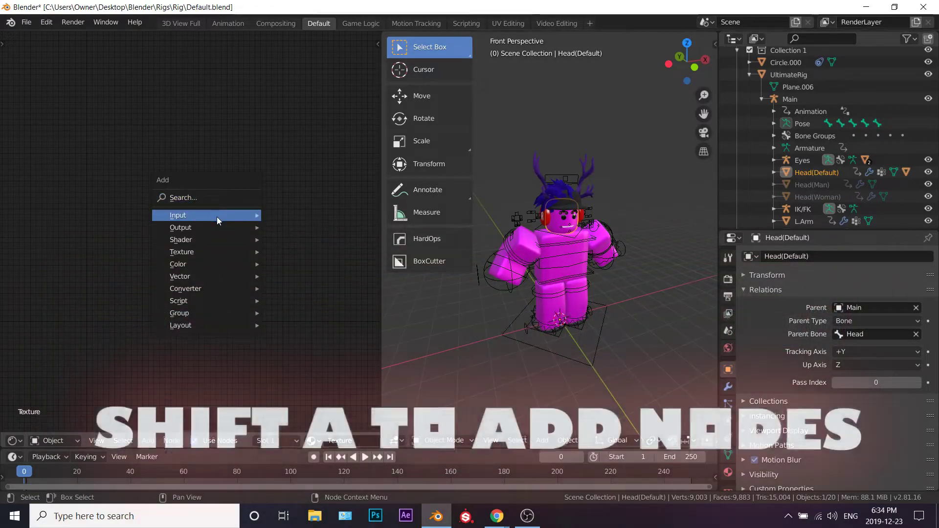
pyautogui.click(304, 240)
pyautogui.click(269, 162)
pyautogui.scroll(2, 201, 203)
pyautogui.moveTo(227, 189); pyautogui.dragTo(199, 199, button='middle')
pyautogui.scroll(1, 199, 199)
pyautogui.scroll(1, 163, 222)
pyautogui.hotkey('shift', 'a')
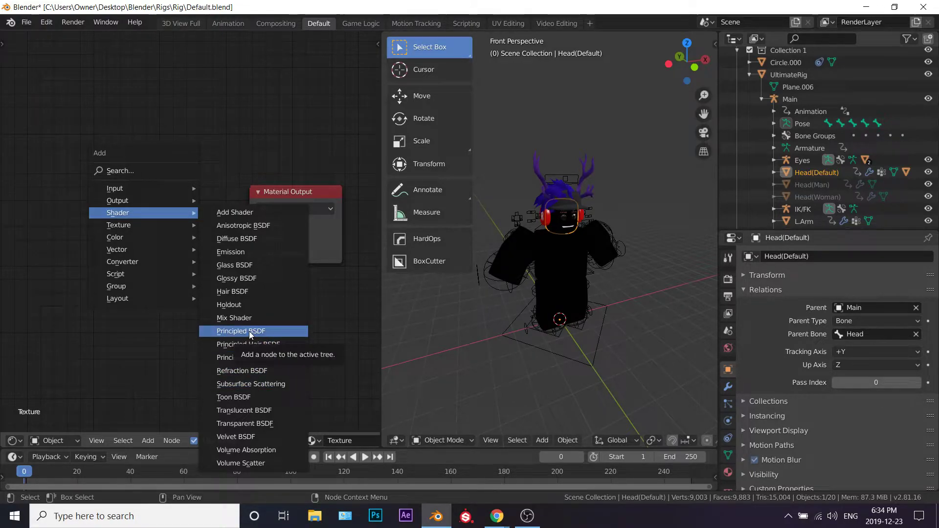
pyautogui.click(251, 334)
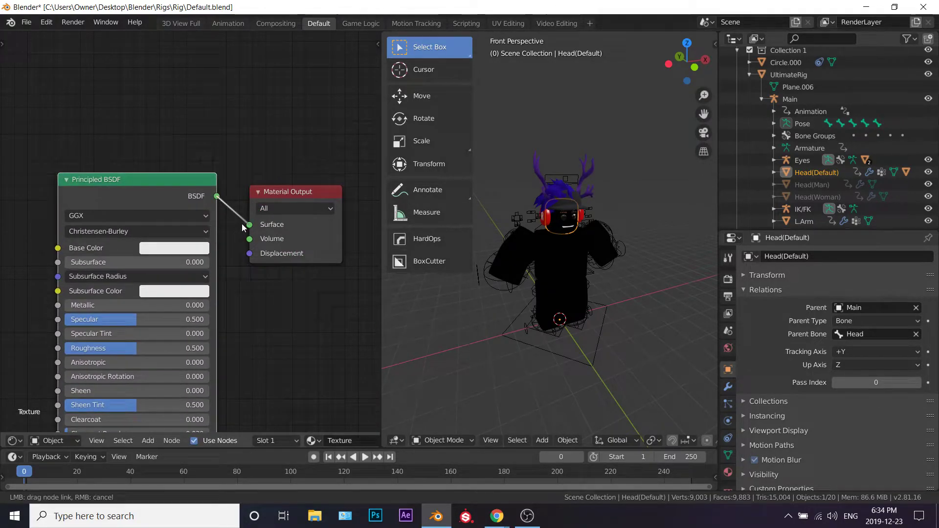
# Wire the BSDF into Material Output Surface and the avatar texture into Base Color
pyautogui.moveTo(242, 227); pyautogui.dragTo(249, 225)
pyautogui.moveTo(35, 219); pyautogui.dragTo(204, 197, button='middle')
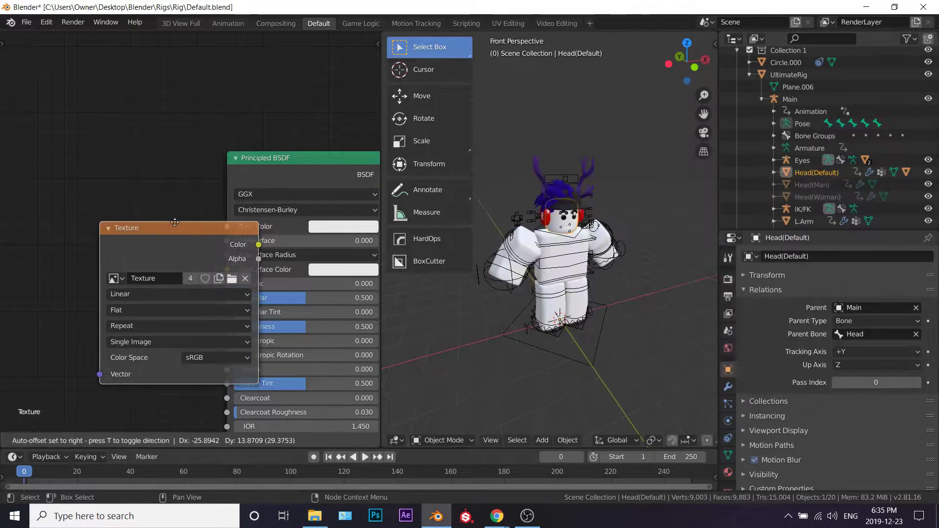
pyautogui.moveTo(206, 224); pyautogui.dragTo(105, 180)
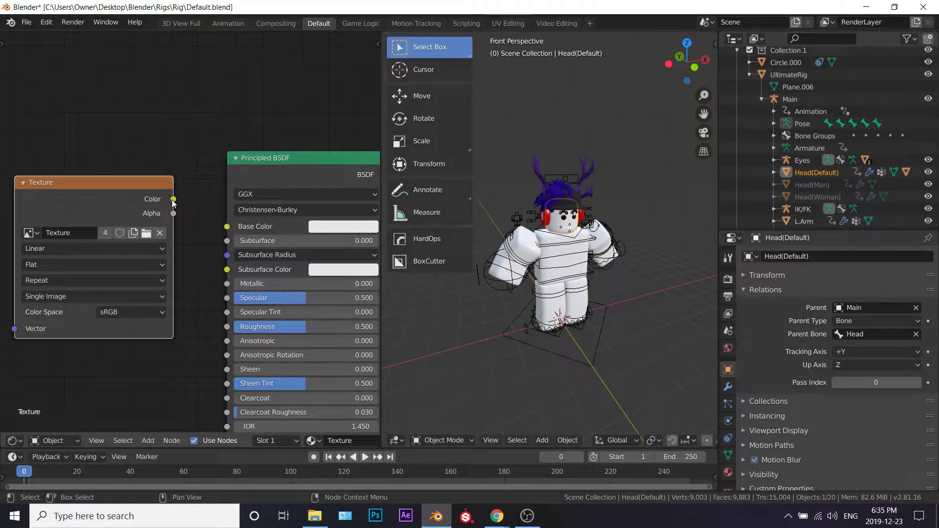
pyautogui.moveTo(173, 201); pyautogui.dragTo(182, 207)
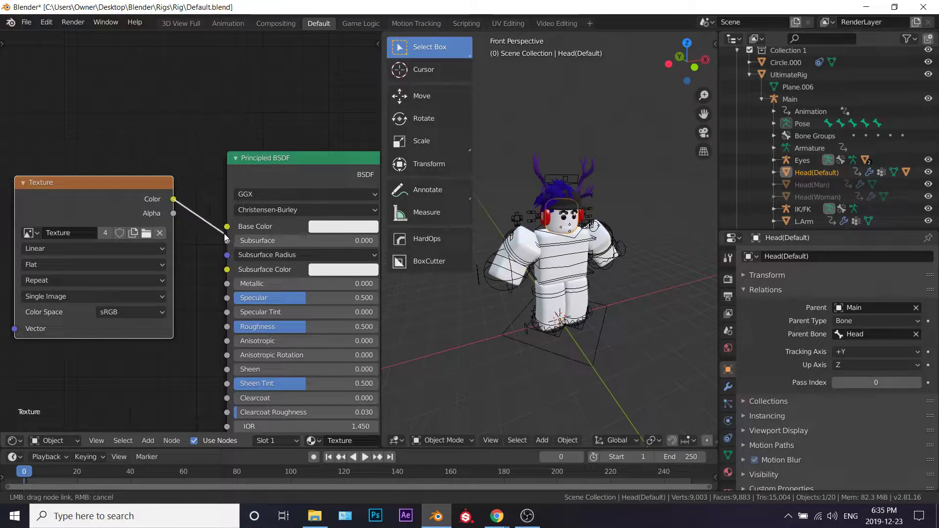
pyautogui.moveTo(227, 234); pyautogui.dragTo(227, 235)
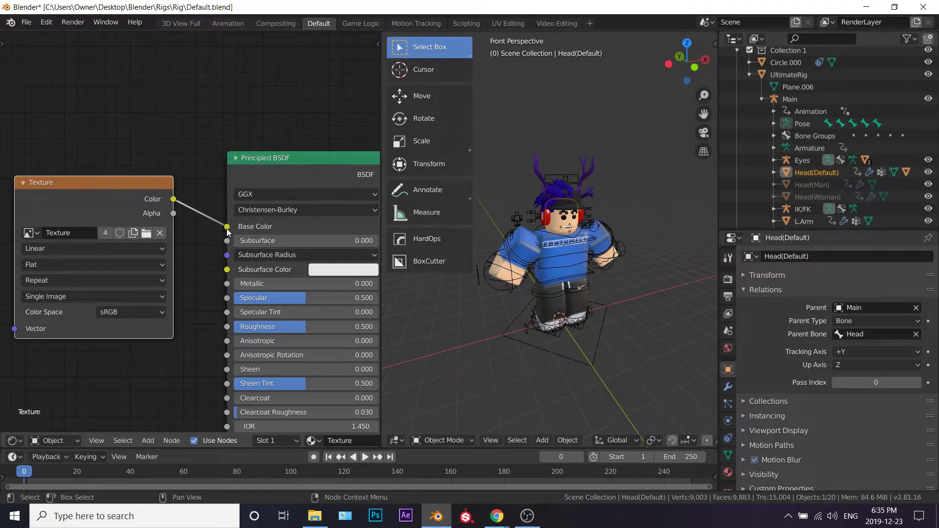
# Fly the 3D view in to the face and back out to the whole character
pyautogui.hotkey('shift', '`')
pyautogui.press('w')
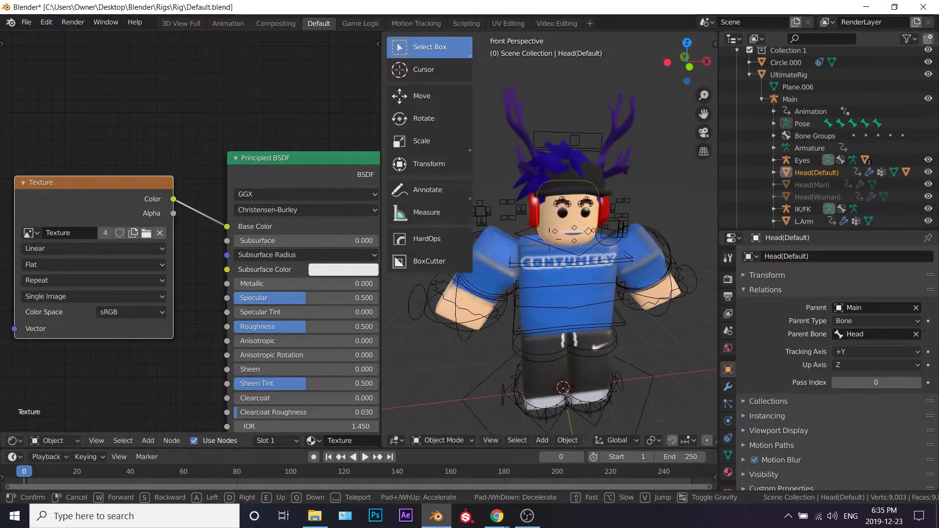
pyautogui.press('w')
pyautogui.press('s')
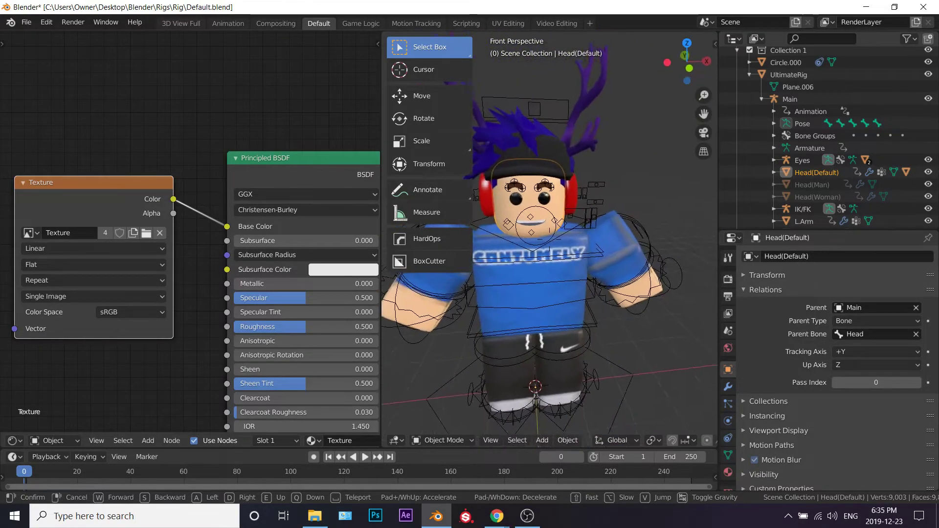
pyautogui.press('Return')
# Zoom out the node editor and move the Texture node further left
pyautogui.scroll(-1, 266, 274)
pyautogui.scroll(-1, 185, 326)
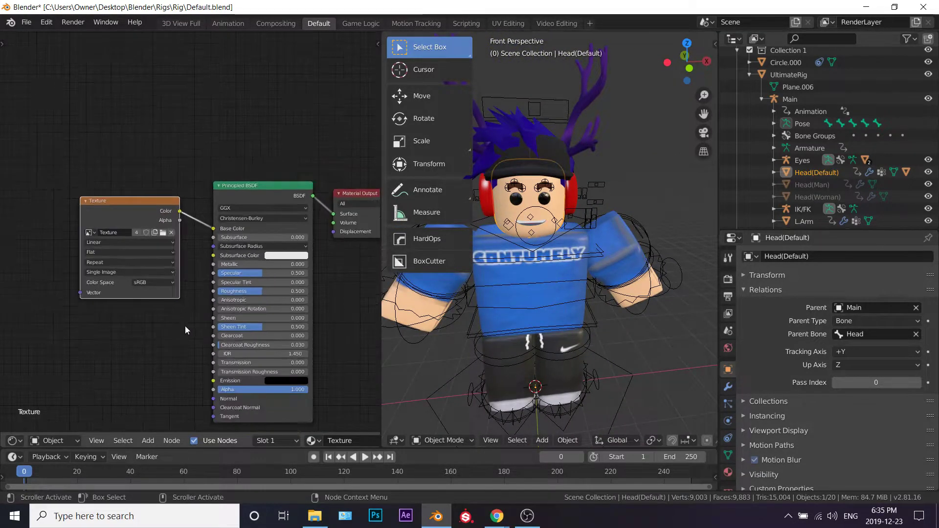
pyautogui.moveTo(185, 326); pyautogui.dragTo(187, 293, button='middle')
pyautogui.moveTo(160, 145); pyautogui.dragTo(126, 146)
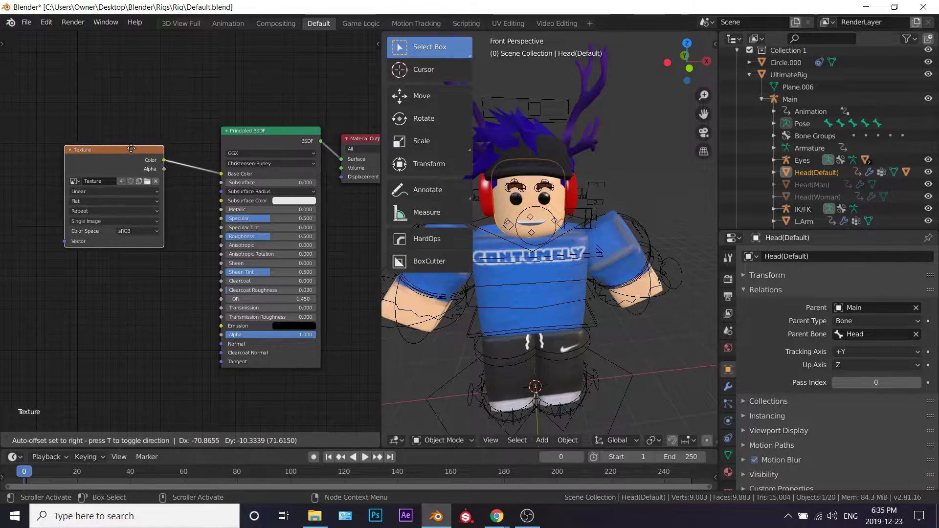
pyautogui.moveTo(146, 306)
pyautogui.mouseDown(button='middle')
pyautogui.moveTo(149, 279)
pyautogui.moveTo(163, 272)
pyautogui.mouseUp(button='middle')
pyautogui.hotkey('shift', 'a')
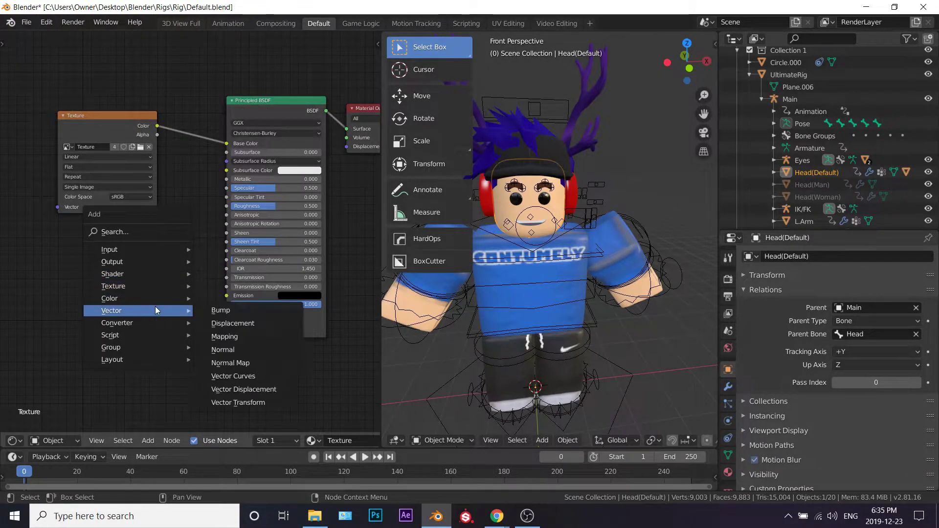
pyautogui.moveTo(112, 310)
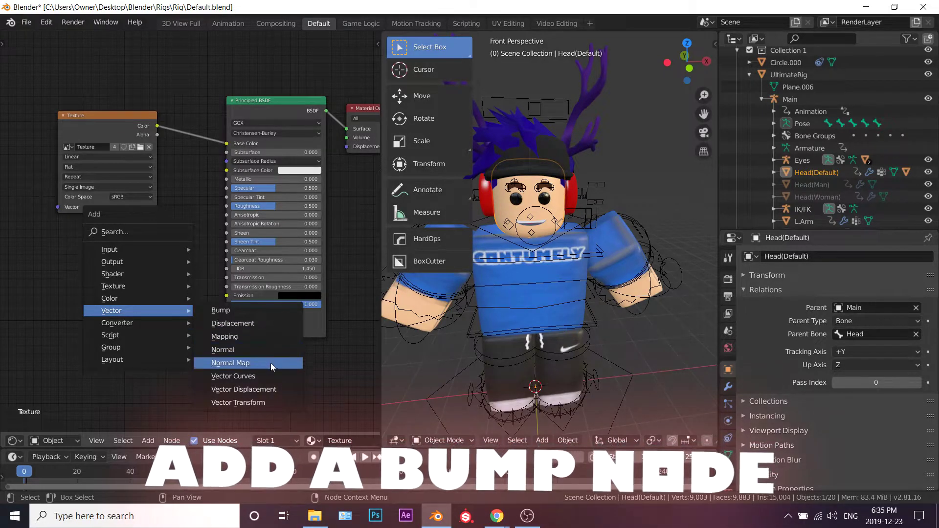
# Discard a stray Normal Map node, then add a Bump node from texture Color into BSDF Normal
pyautogui.click(230, 363)
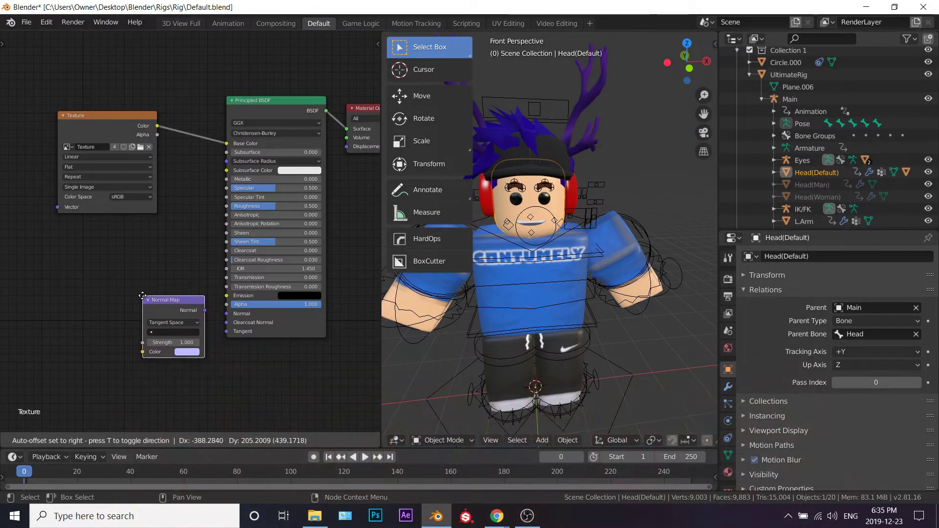
pyautogui.click(143, 297)
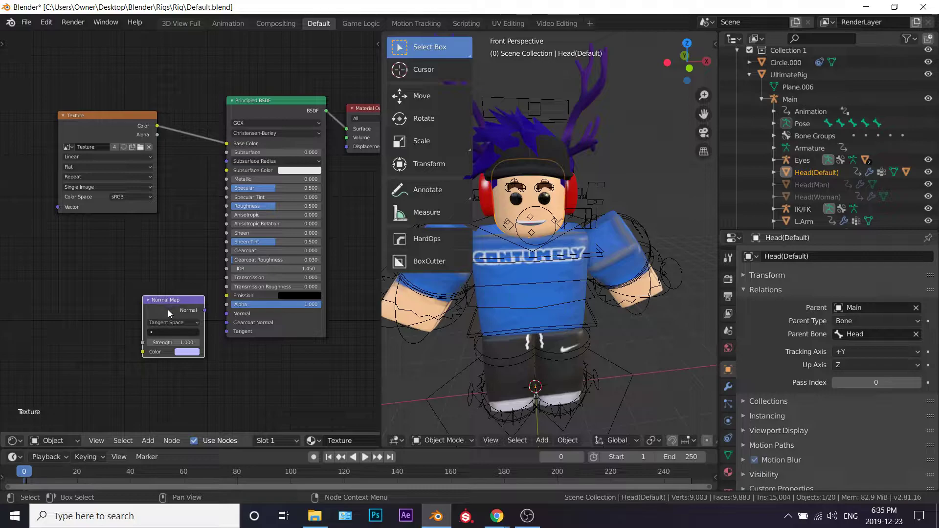
pyautogui.press('x')
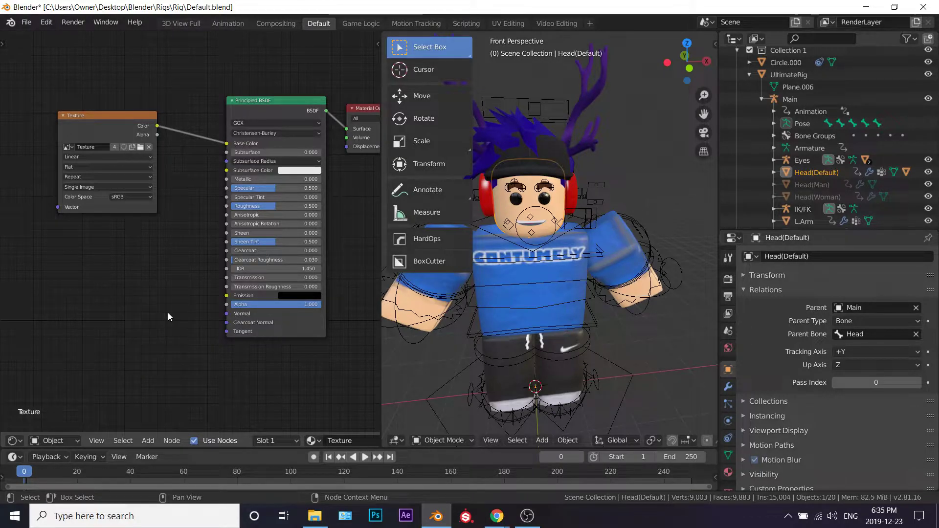
pyautogui.hotkey('shift', 'a')
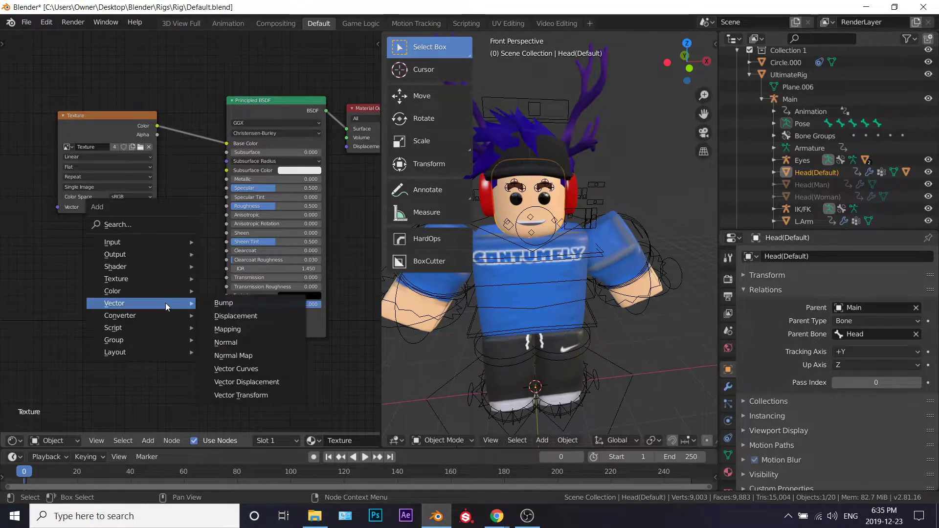
pyautogui.click(246, 307)
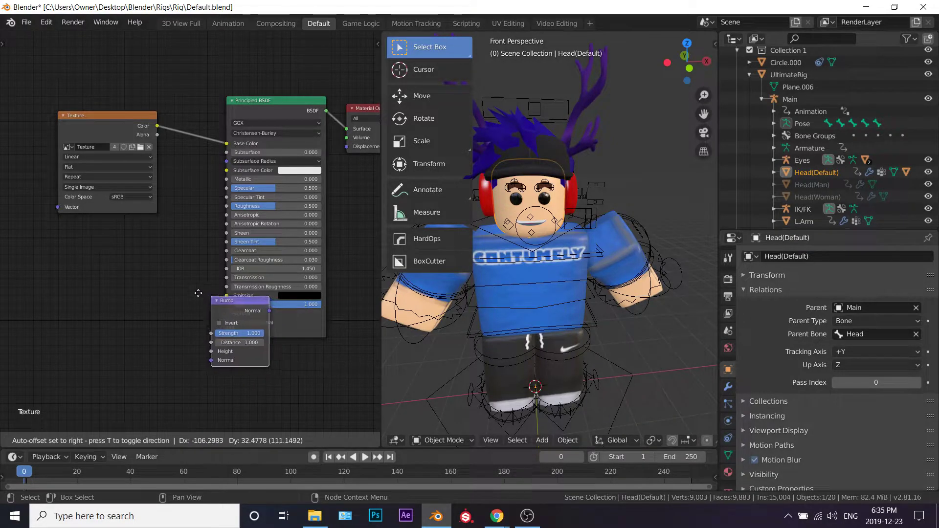
pyautogui.click(125, 272)
pyautogui.moveTo(191, 287); pyautogui.dragTo(226, 314)
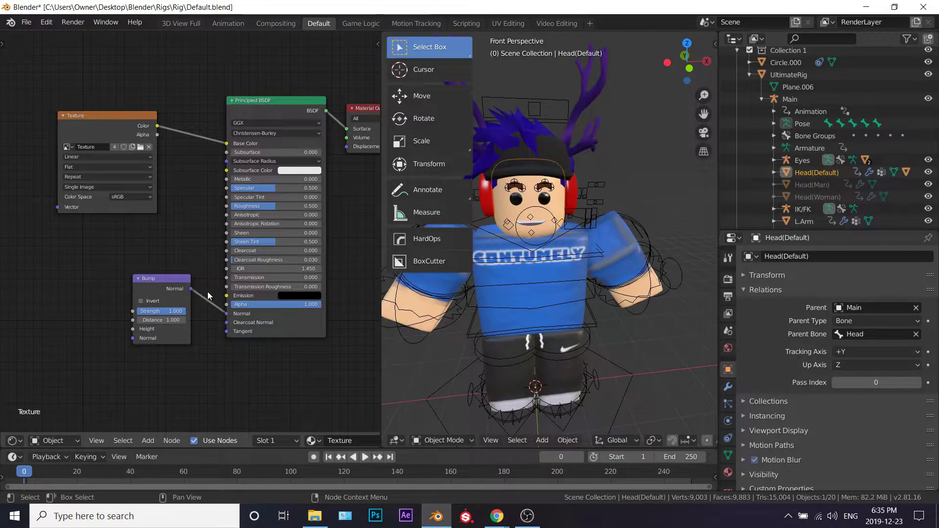
pyautogui.moveTo(121, 113)
pyautogui.mouseDown()
pyautogui.moveTo(34, 120)
pyautogui.moveTo(130, 327)
pyautogui.mouseUp()
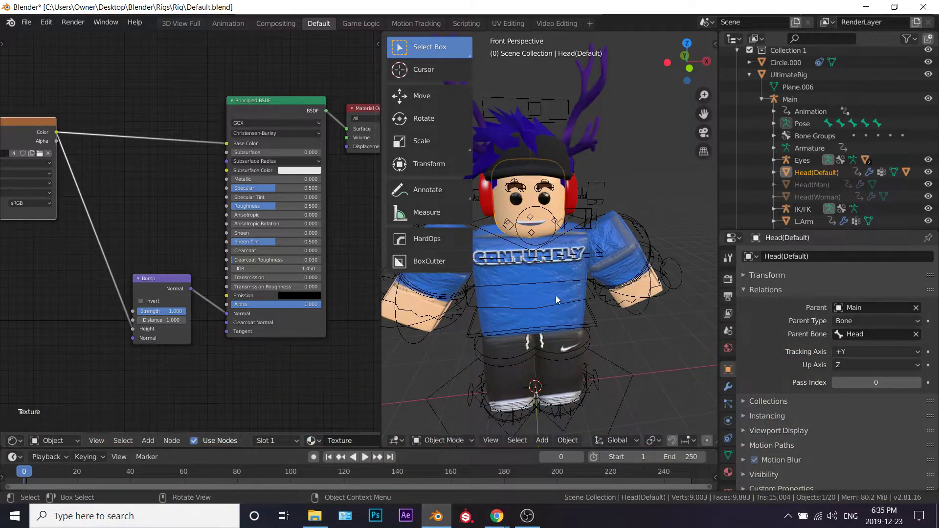
# Inspect the shirt's relief up close and lower the Bump Strength to 0.400
pyautogui.hotkey('shift', '`')
pyautogui.press('w')
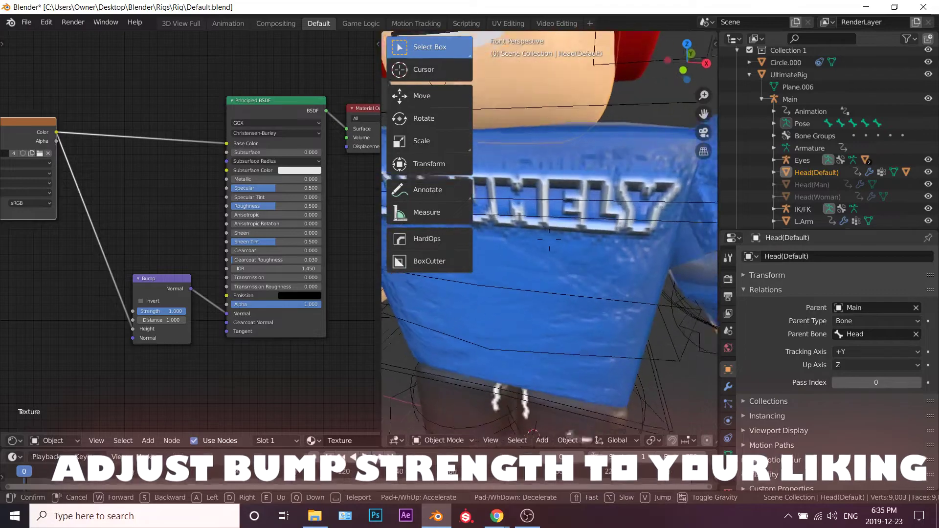
pyautogui.press('Escape')
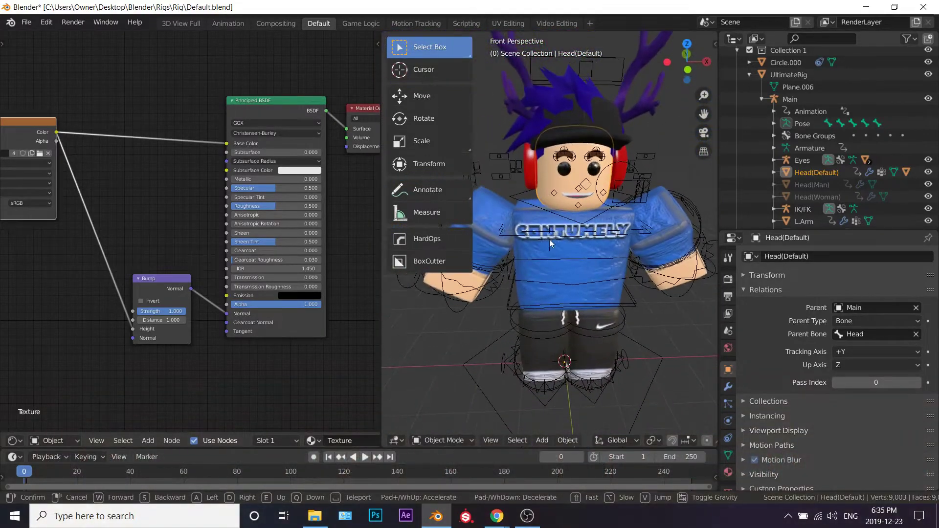
pyautogui.scroll(2, 216, 330)
pyautogui.scroll(2, 210, 333)
pyautogui.scroll(2, 210, 328)
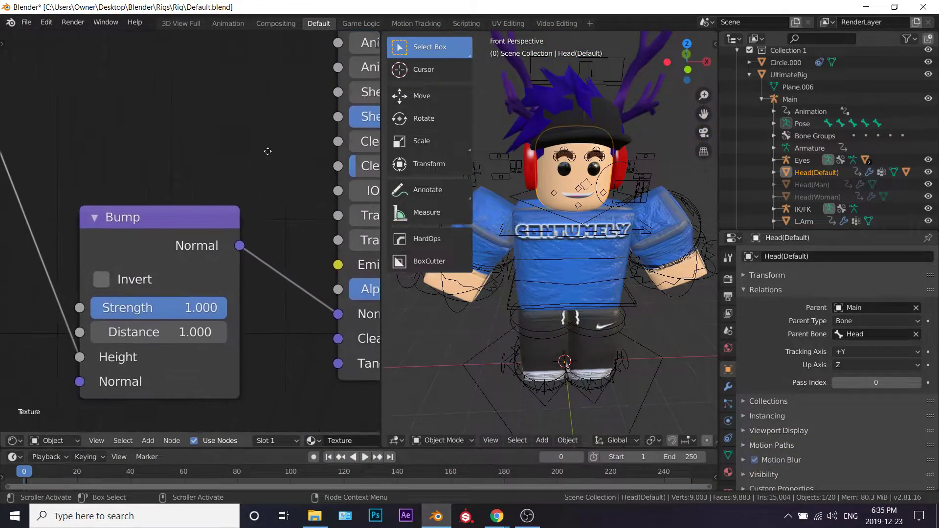
pyautogui.moveTo(211, 328); pyautogui.dragTo(222, 245, button='middle')
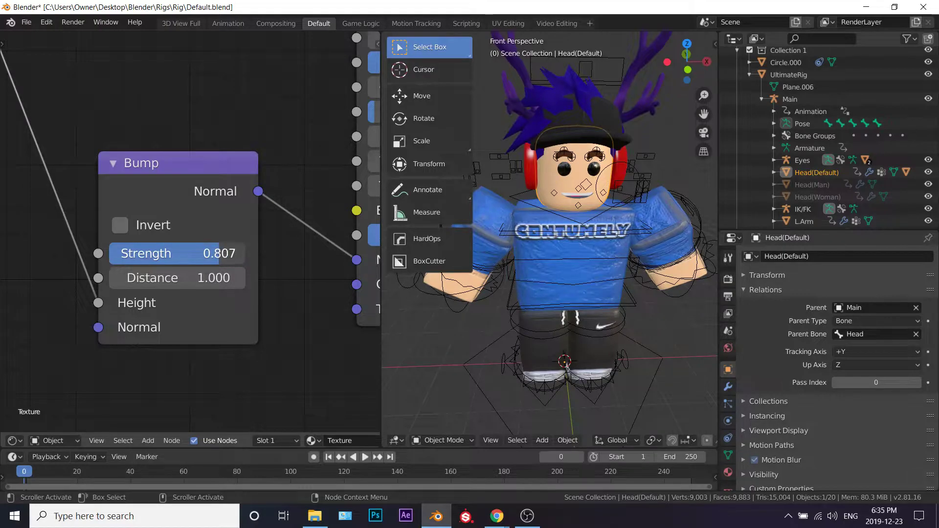
pyautogui.moveTo(218, 254); pyautogui.dragTo(164, 254)
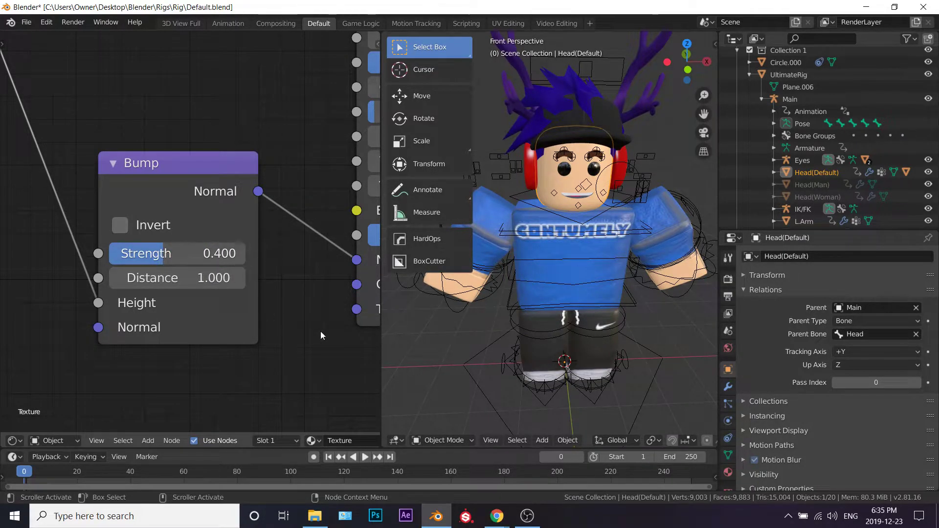
# Fly the view closer, collapse the tool panel to icons, and select the eye
pyautogui.hotkey('shift', '`')
pyautogui.press('w')
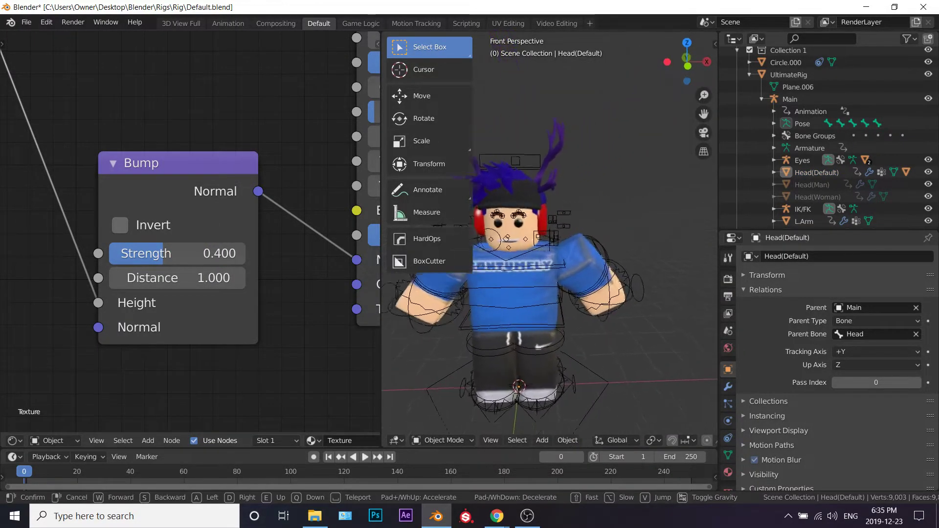
pyautogui.click(551, 243)
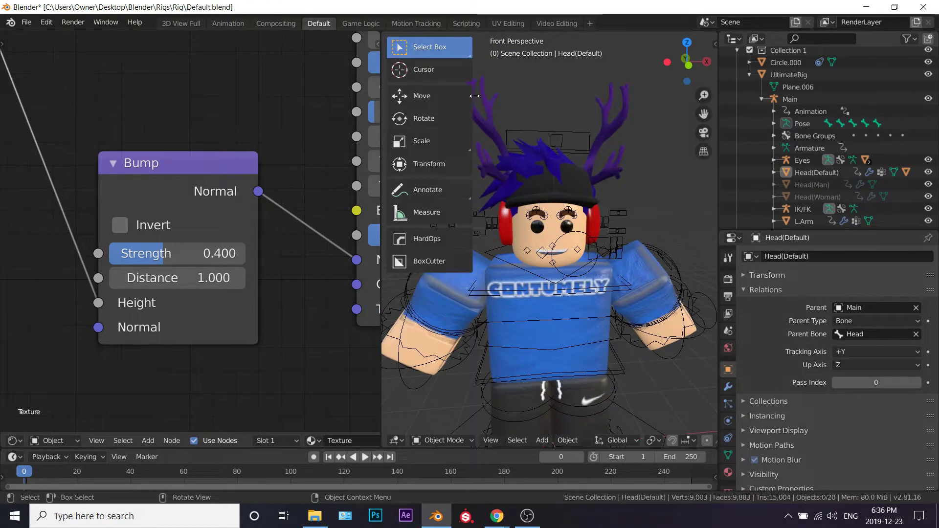
pyautogui.moveTo(476, 95); pyautogui.dragTo(414, 96)
pyautogui.hotkey('shift', '`')
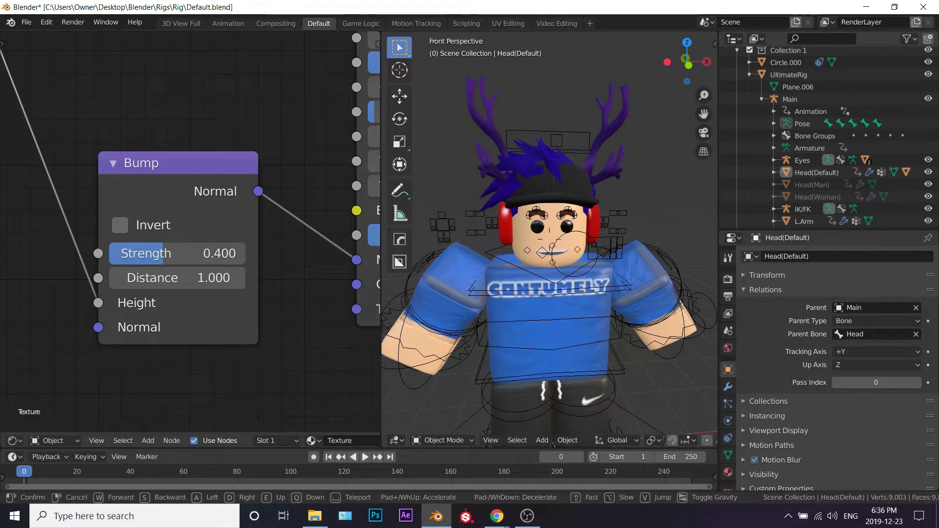
pyautogui.press('w')
pyautogui.click(550, 239)
pyautogui.click(560, 222)
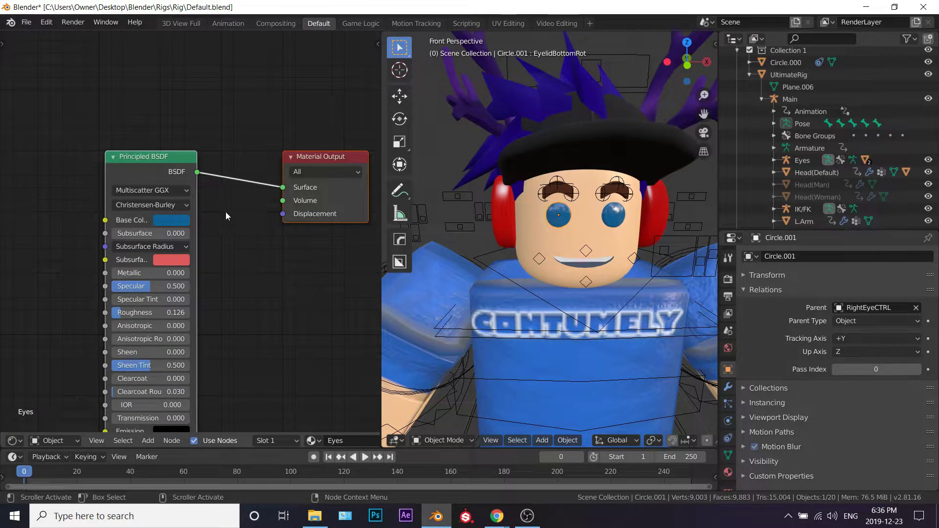
# Swap the eye's Principled BSDF for an Emission node wired into Material Output Surface
pyautogui.click(157, 157)
pyautogui.press('x')
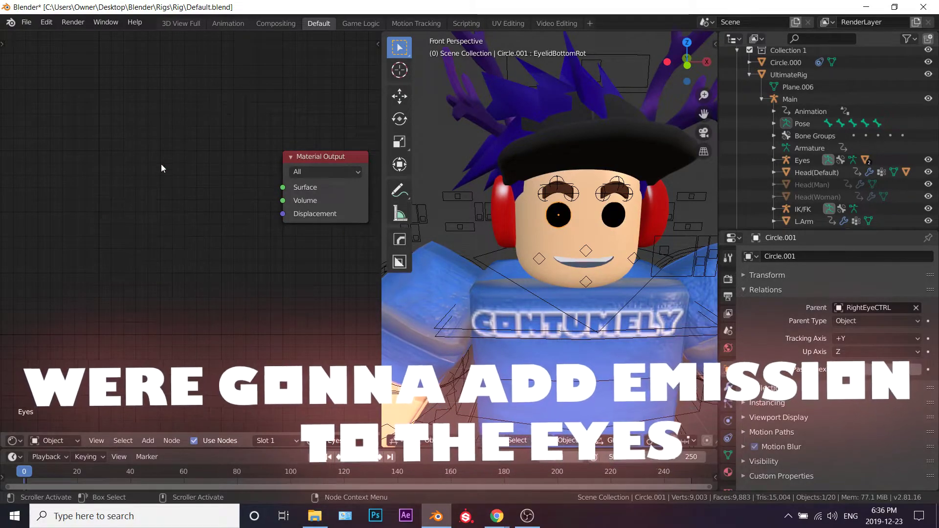
pyautogui.hotkey('shift', 'a')
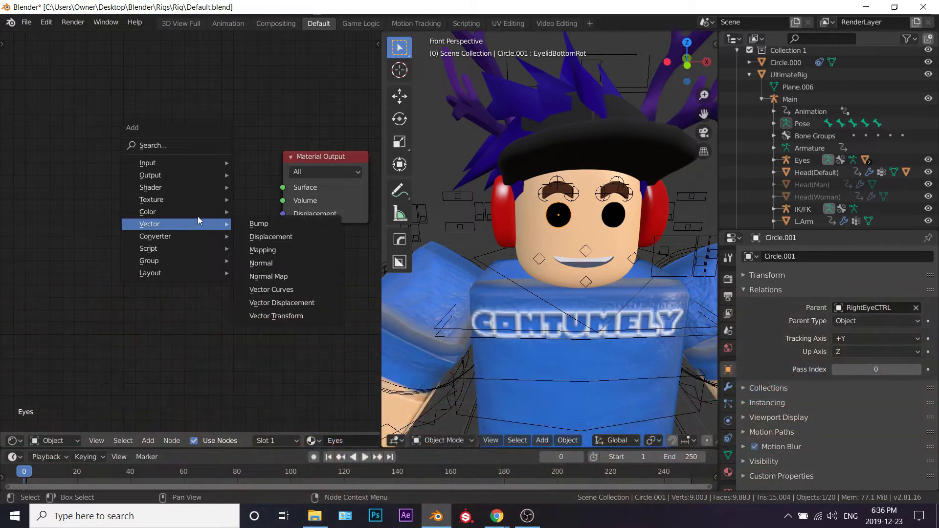
pyautogui.moveTo(176, 187)
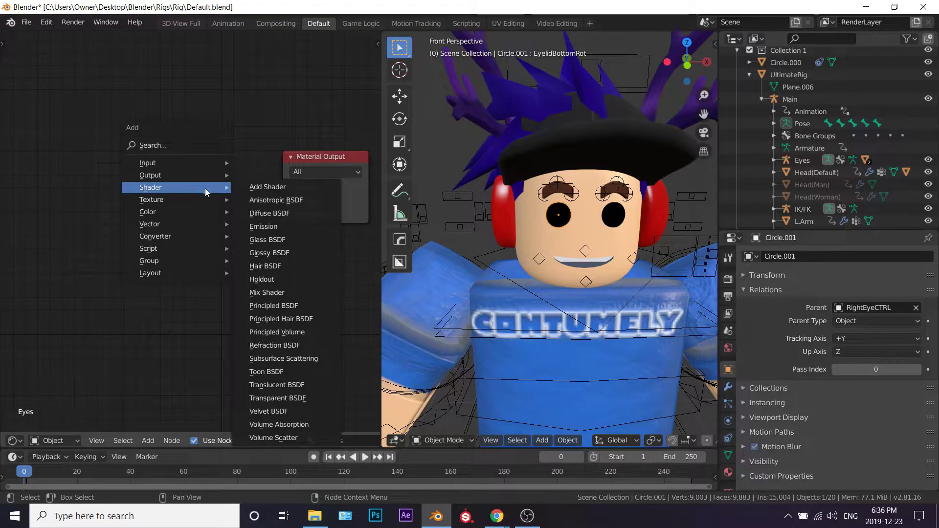
pyautogui.click(273, 228)
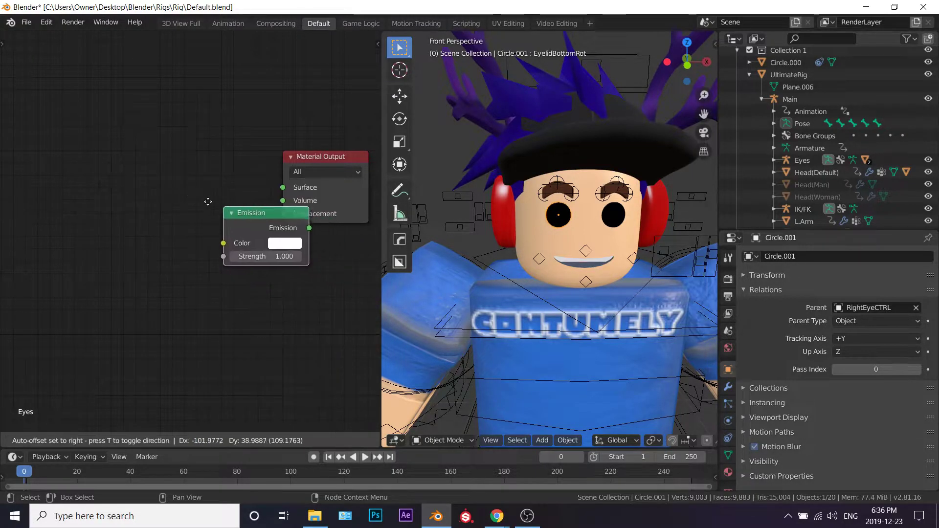
pyautogui.click(154, 176)
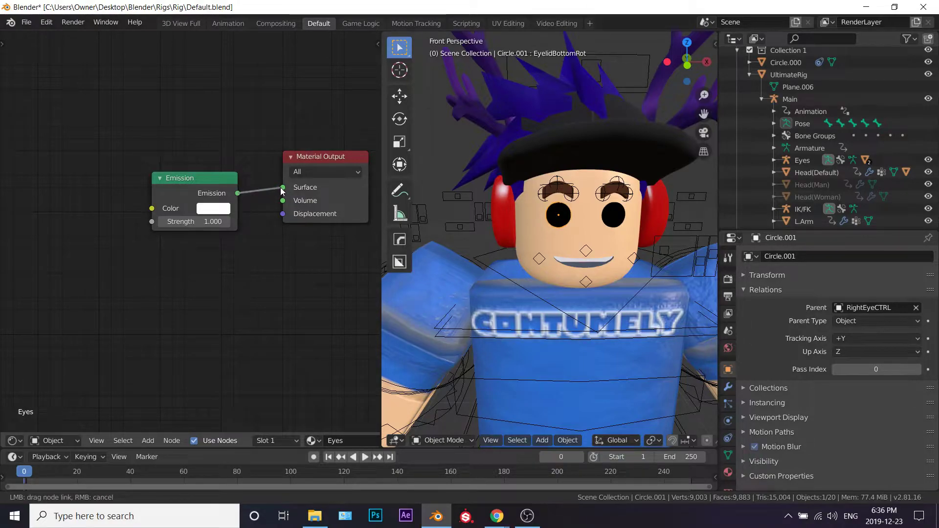
pyautogui.moveTo(281, 190); pyautogui.dragTo(281, 191)
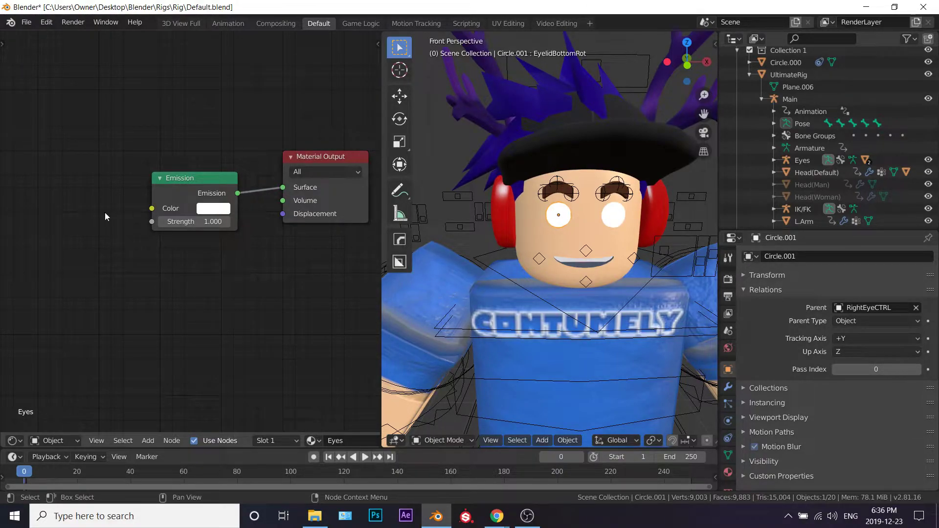
pyautogui.hotkey('shift', 'a')
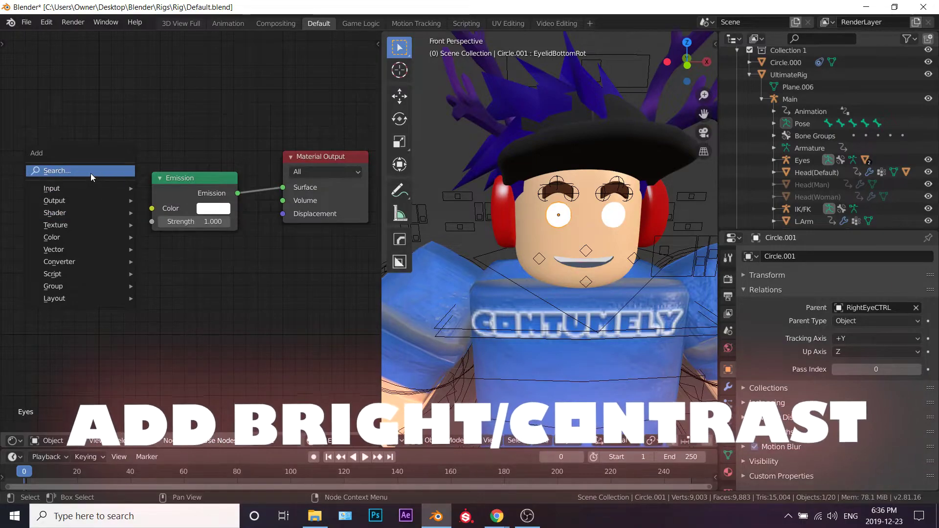
# Feed a Bright/Contrast node into the Emission Color and raise the Emission Strength
pyautogui.click(90, 171)
pyautogui.write('bright')
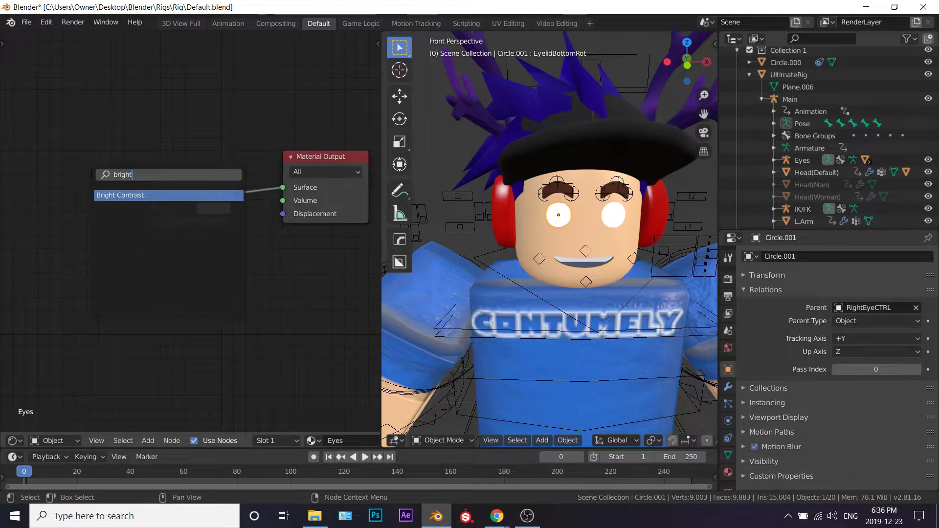
pyautogui.click(113, 195)
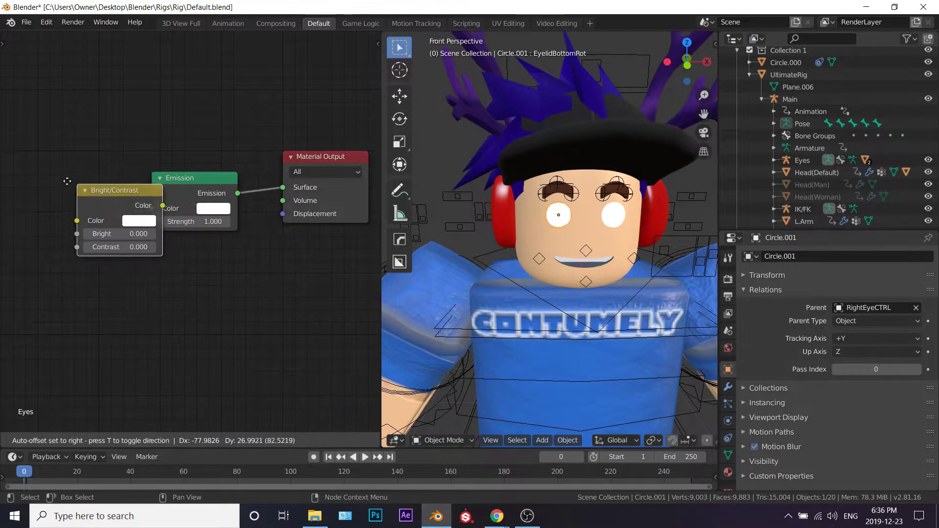
pyautogui.click(28, 173)
pyautogui.moveTo(107, 193); pyautogui.dragTo(150, 210)
pyautogui.moveTo(127, 257); pyautogui.dragTo(204, 268, button='middle')
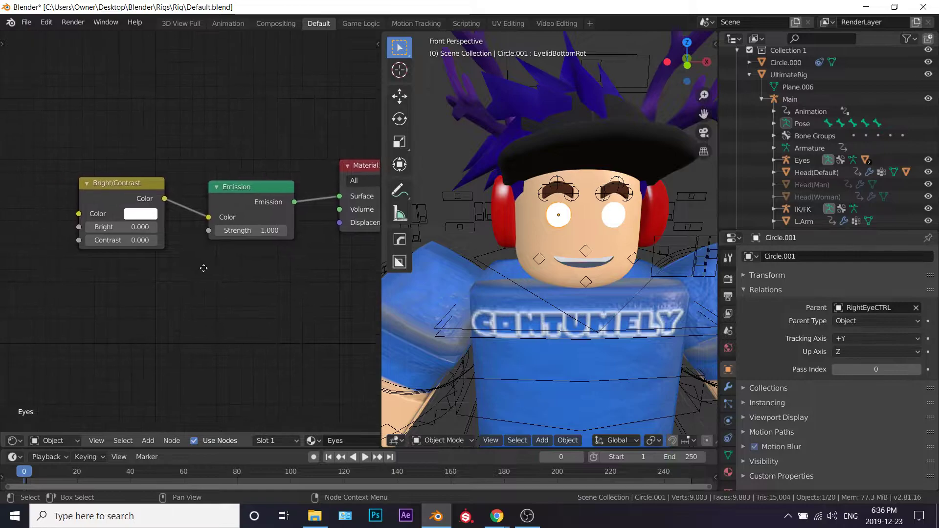
pyautogui.scroll(1, 205, 269)
pyautogui.scroll(1, 206, 270)
pyautogui.moveTo(289, 235); pyautogui.dragTo(313, 235)
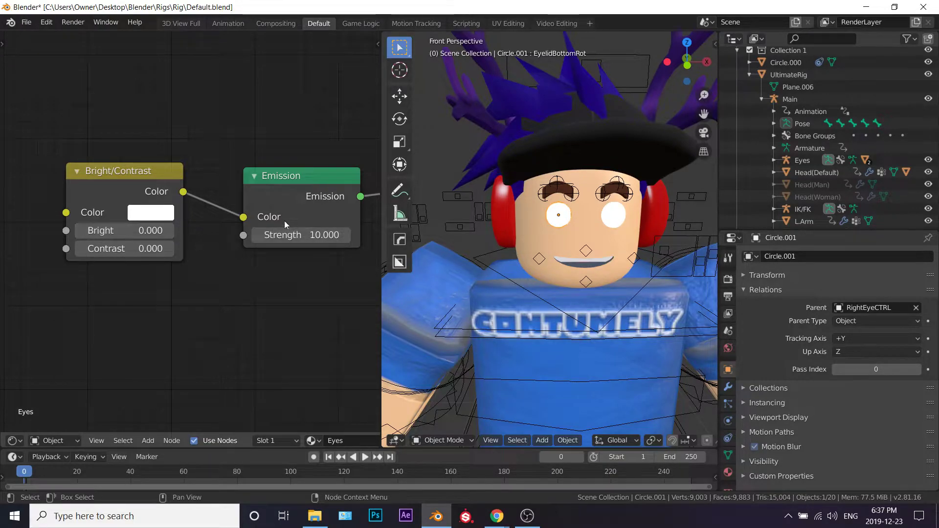
# Give the Bright/Contrast node a blue colour with Bright 0.600 and Contrast 1.500
pyautogui.click(164, 214)
pyautogui.moveTo(210, 243); pyautogui.dragTo(242, 251)
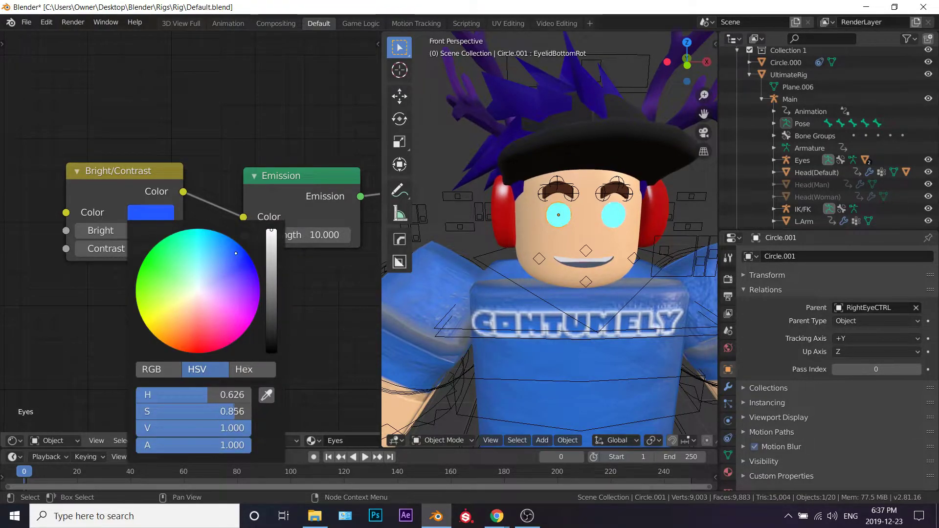
pyautogui.moveTo(112, 230); pyautogui.dragTo(162, 231)
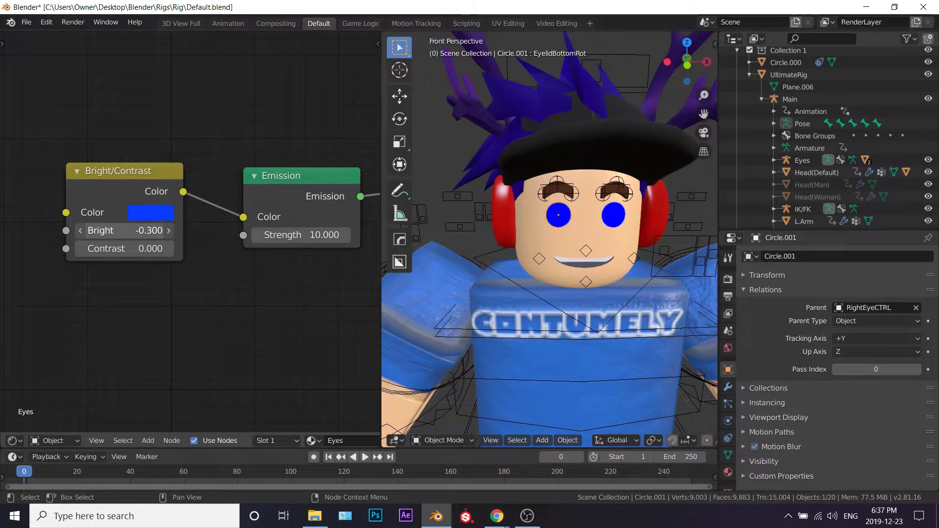
pyautogui.moveTo(122, 231)
pyautogui.mouseDown()
pyautogui.moveTo(157, 249)
pyautogui.moveTo(142, 231)
pyautogui.moveTo(161, 248)
pyautogui.moveTo(128, 248)
pyautogui.moveTo(161, 248)
pyautogui.moveTo(143, 249)
pyautogui.mouseUp()
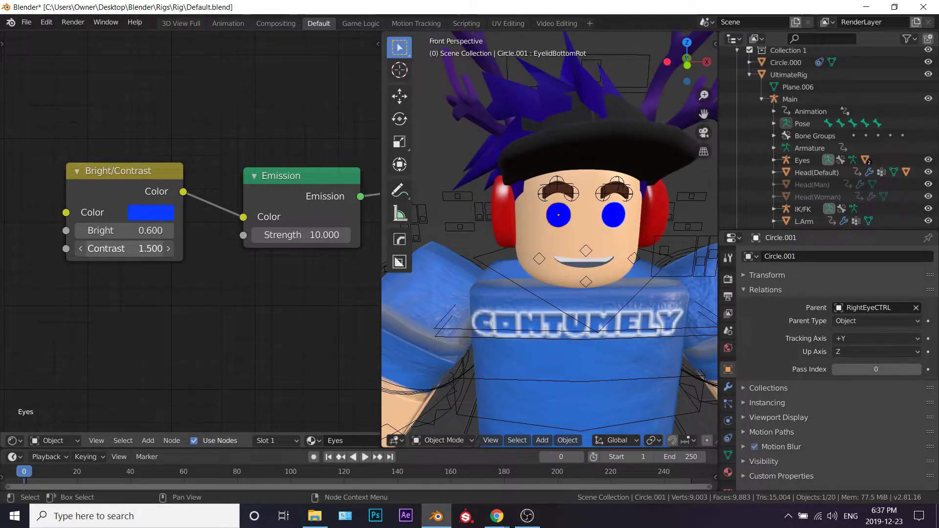
pyautogui.keyDown('ctrl'); pyautogui.scroll(-3, 256, 296); pyautogui.keyUp('ctrl')
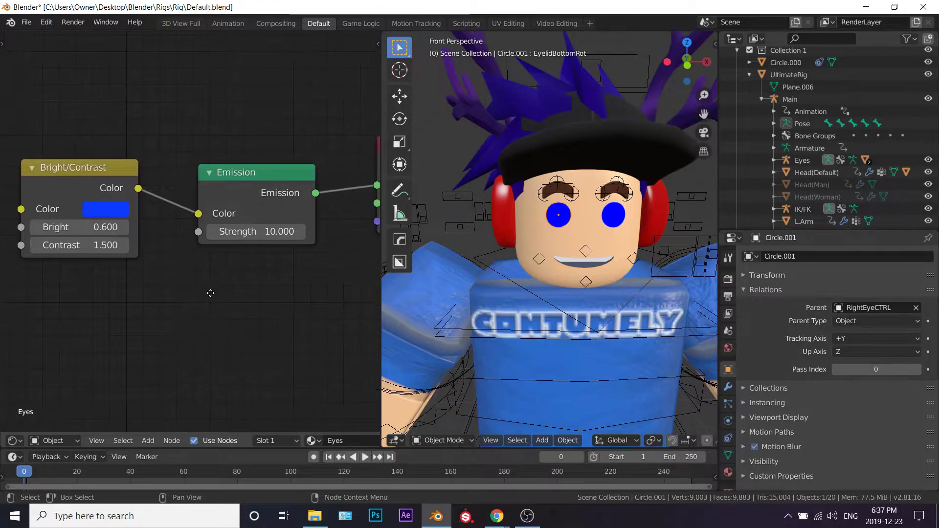
pyautogui.scroll(-2, 263, 309)
pyautogui.moveTo(256, 316); pyautogui.dragTo(207, 321, button='middle')
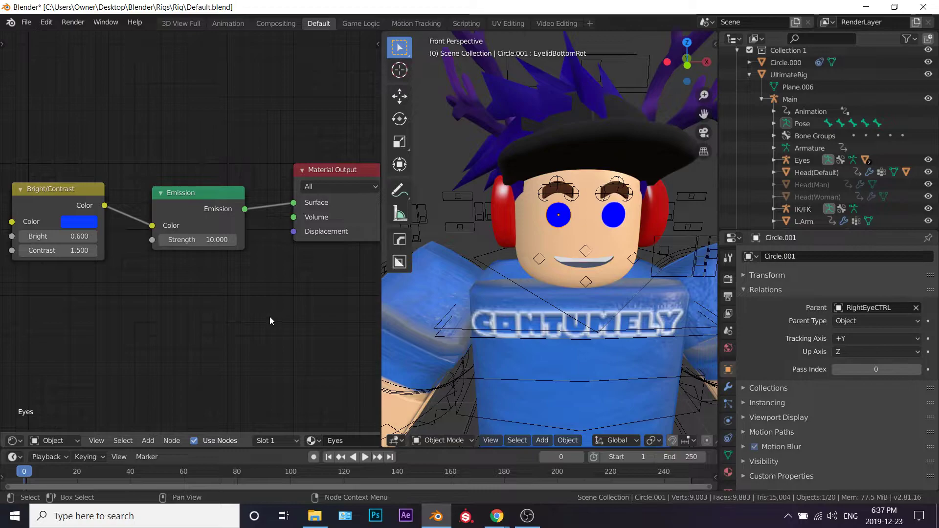
pyautogui.scroll(-2, 313, 303)
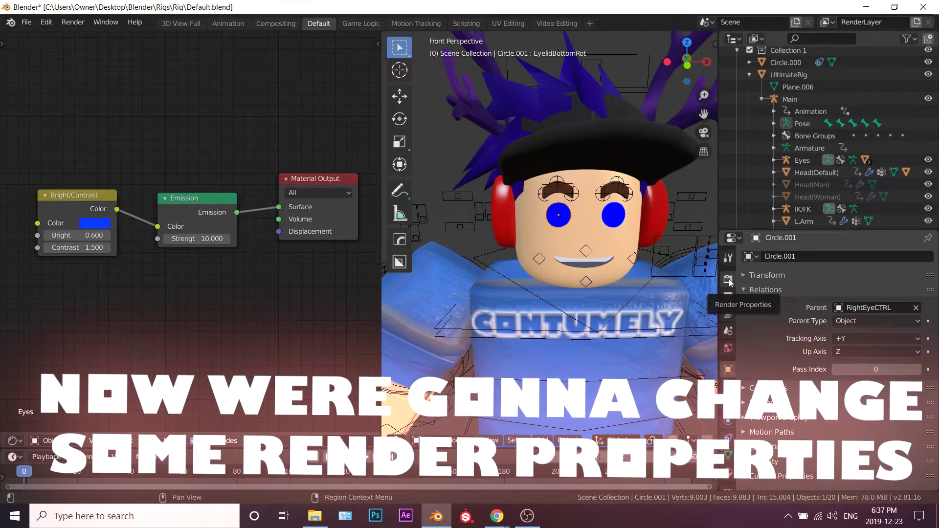
# Switch the render engine to Eevee with 1000 render samples
pyautogui.click(728, 280)
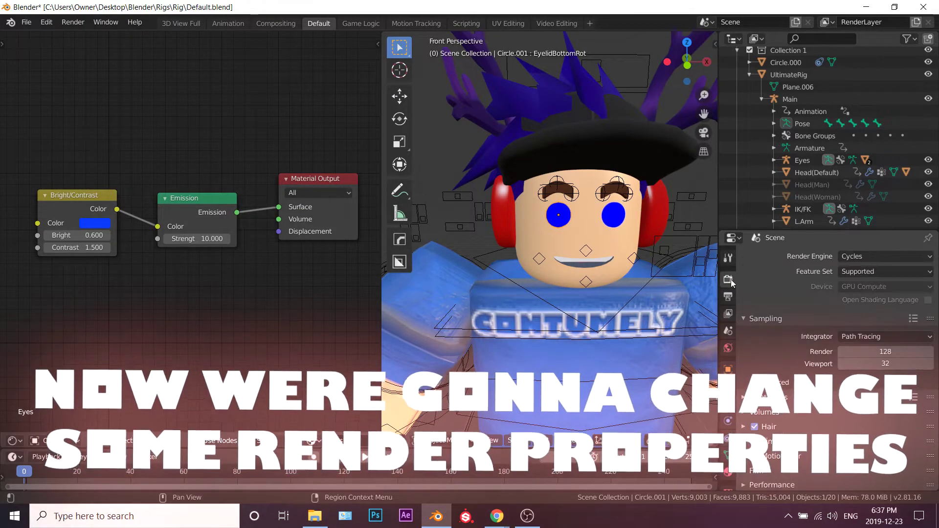
pyautogui.click(879, 260)
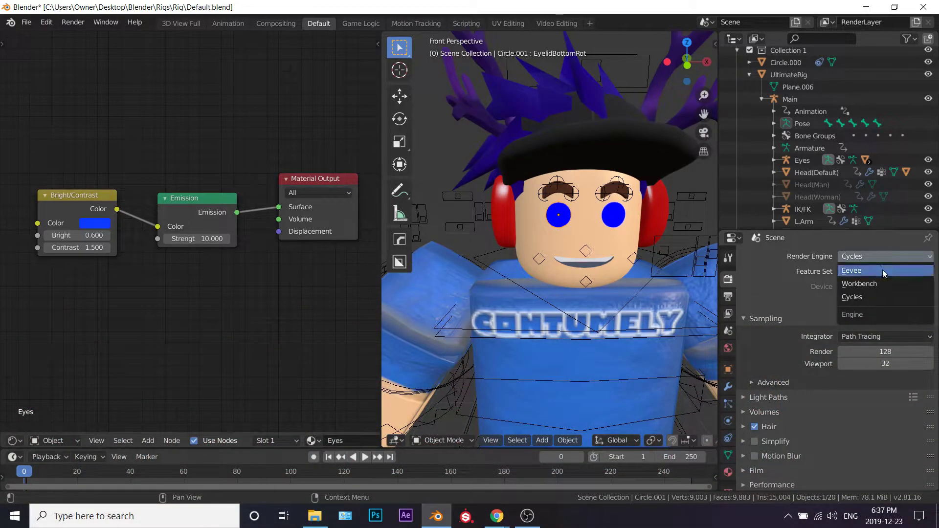
pyautogui.click(882, 271)
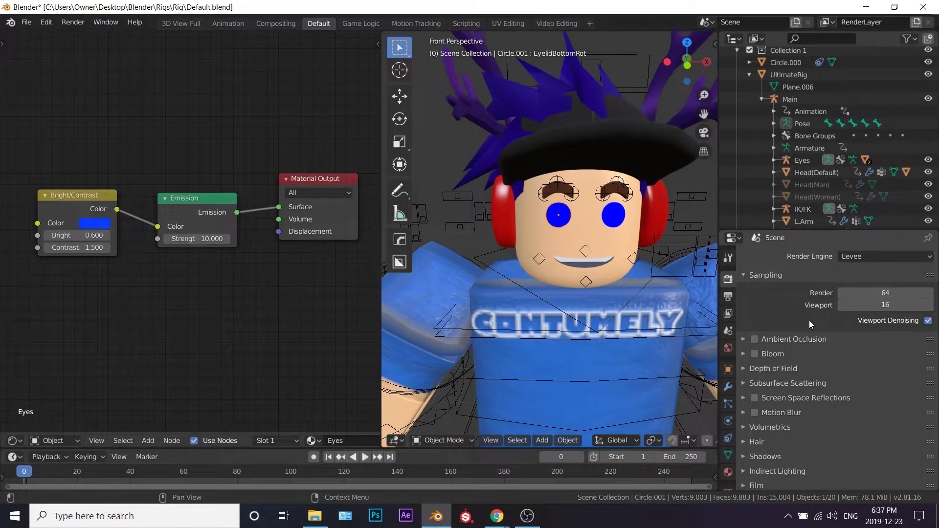
pyautogui.click(904, 295)
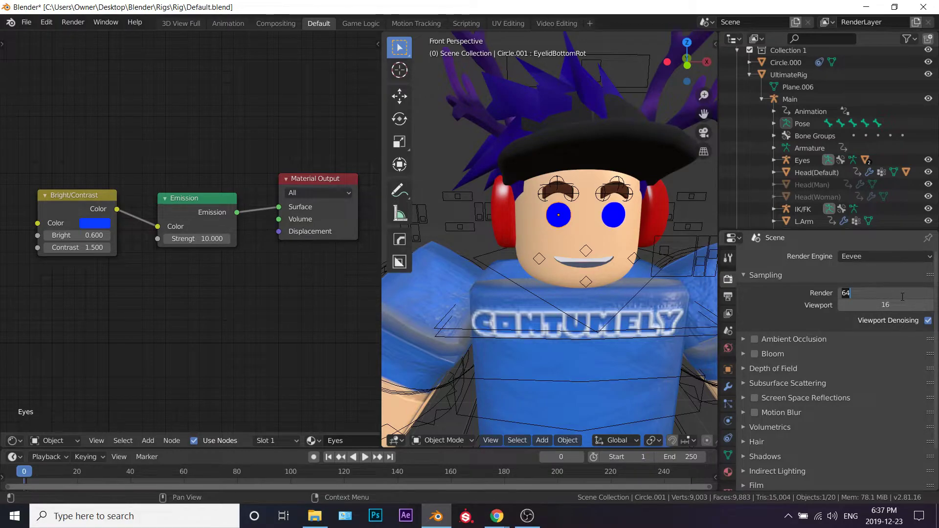
pyautogui.write('500')
pyautogui.press('Return')
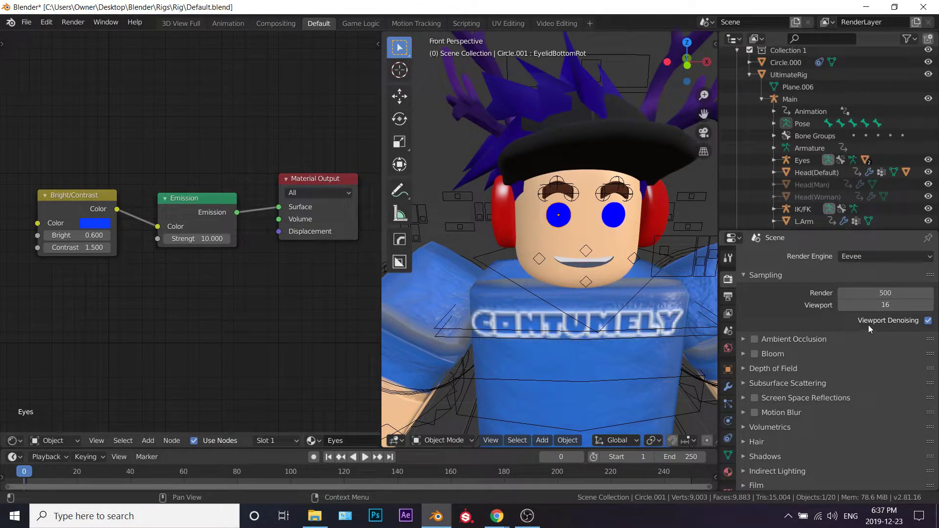
pyautogui.click(896, 295)
pyautogui.write('1000')
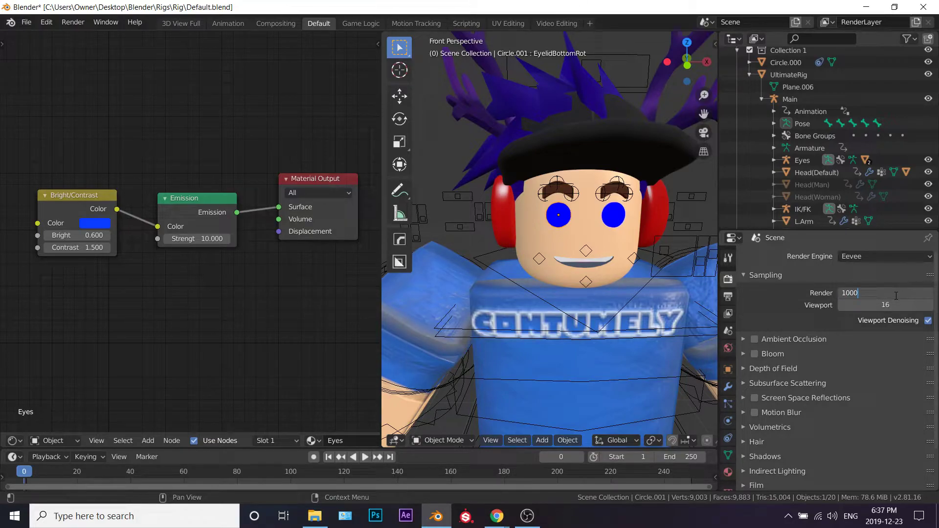
pyautogui.press('Return')
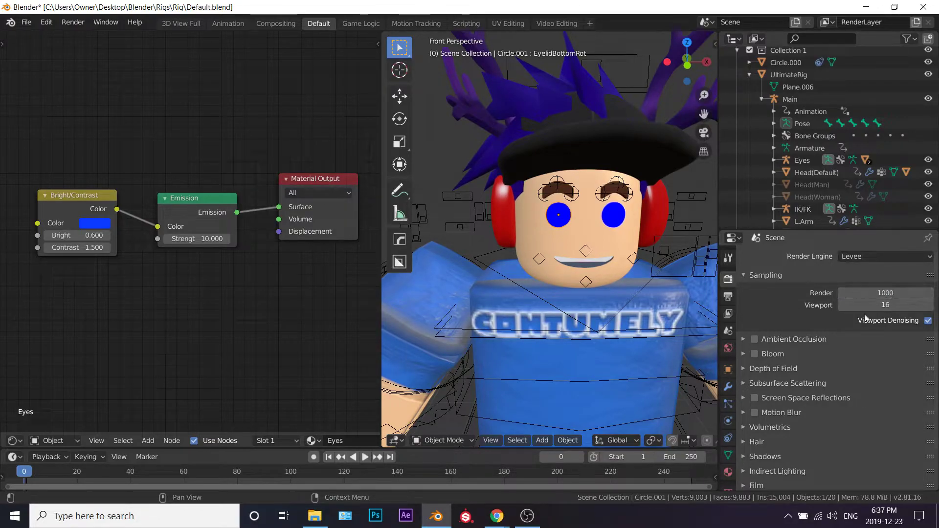
# Enable Ambient Occlusion, Bloom, Screen Space Reflections and Volumetric Shadows
pyautogui.click(755, 340)
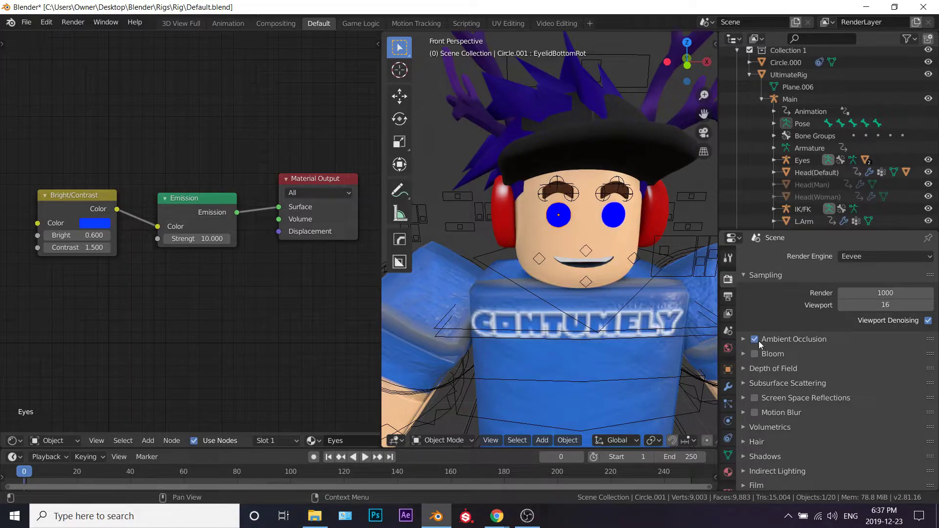
pyautogui.click(757, 355)
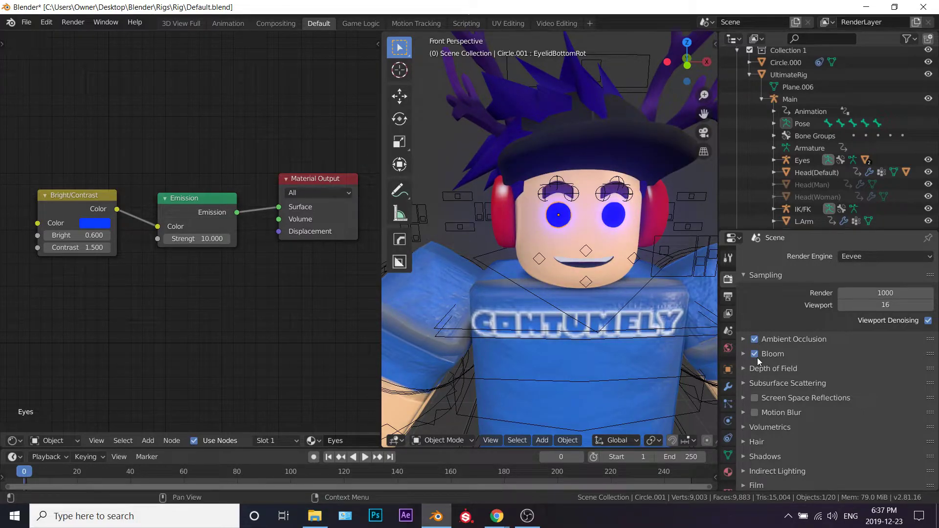
pyautogui.click(755, 398)
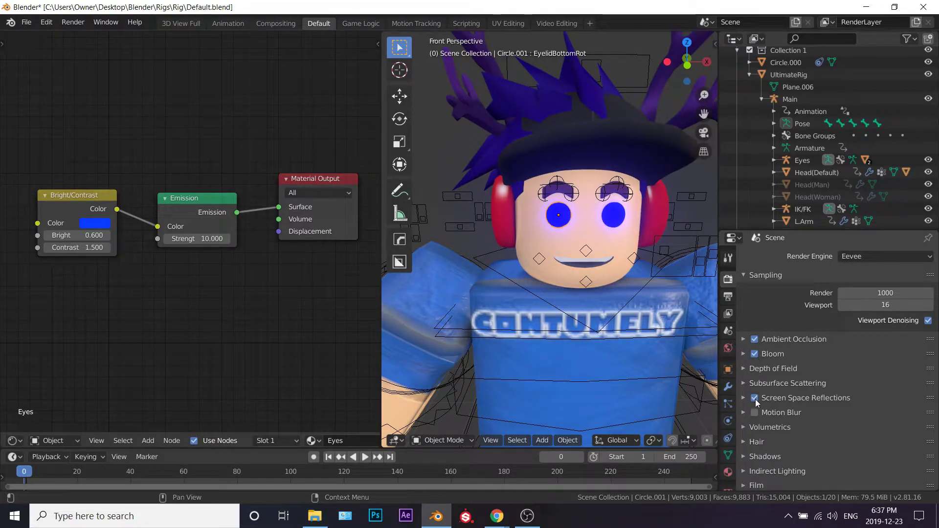
pyautogui.scroll(-2, 762, 399)
pyautogui.click(747, 388)
pyautogui.scroll(-3, 779, 380)
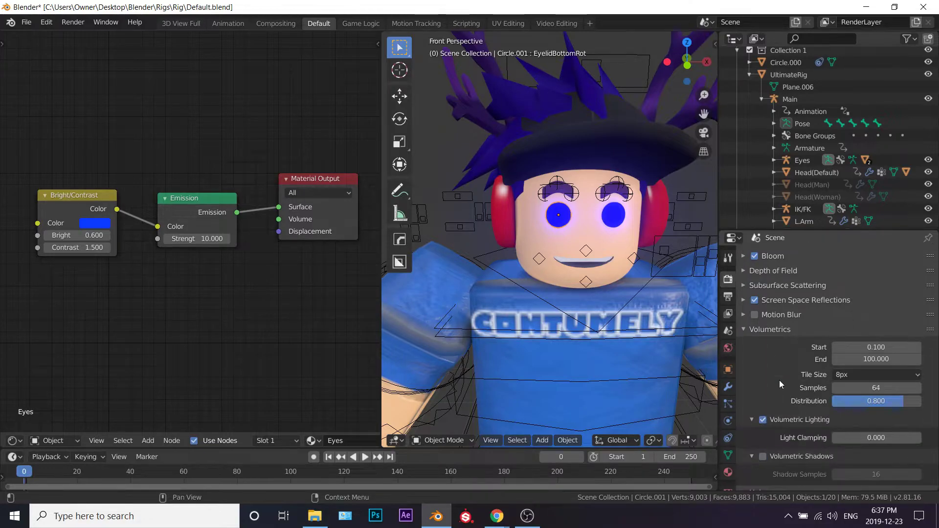
pyautogui.scroll(-2, 775, 380)
pyautogui.scroll(-2, 768, 389)
pyautogui.click(763, 397)
# Collapse the Volumetric Shadows and Volumetrics panels in Render Properties
pyautogui.scroll(-2, 765, 396)
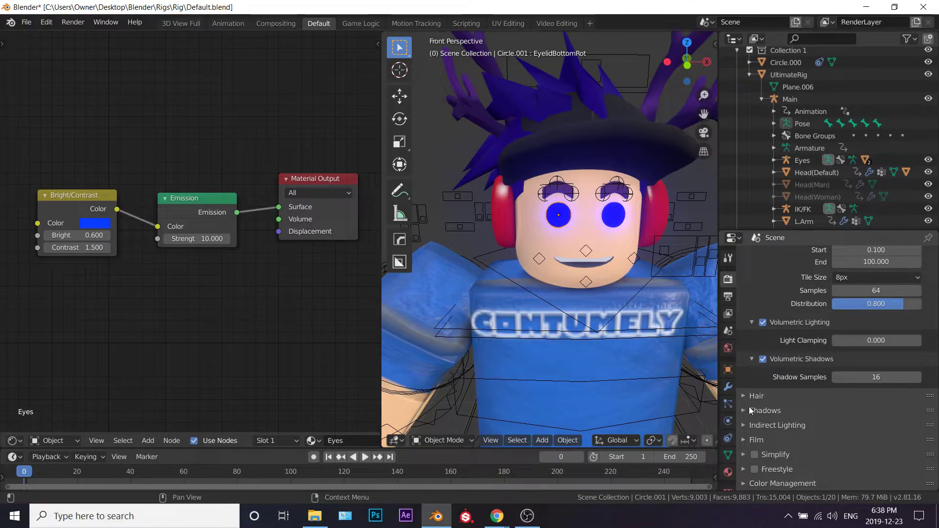
pyautogui.click(750, 360)
pyautogui.scroll(3, 750, 353)
pyautogui.scroll(1, 751, 350)
pyautogui.click(745, 321)
pyautogui.scroll(1, 748, 342)
pyautogui.scroll(4, 755, 356)
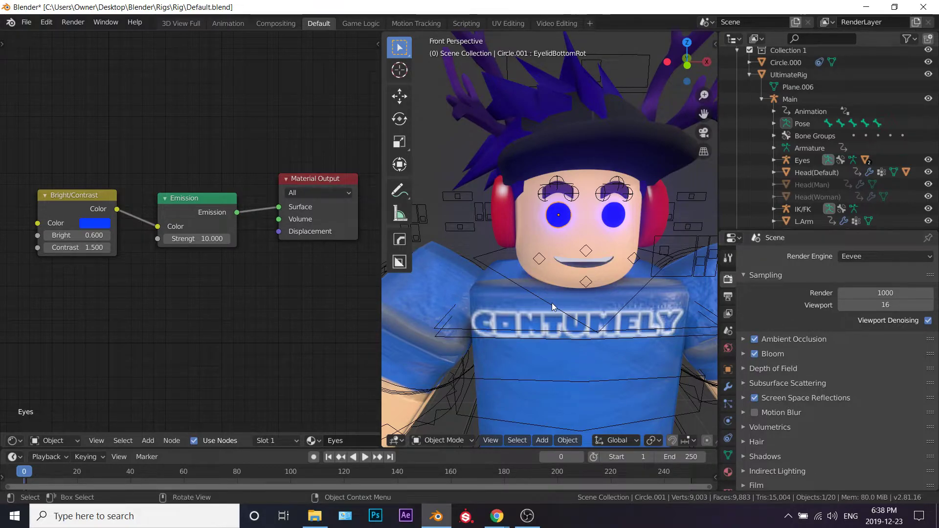
# Add a plane beneath the character and scale it up into a large floor
pyautogui.hotkey('shift', '`')
pyautogui.press('s')
pyautogui.click(551, 245)
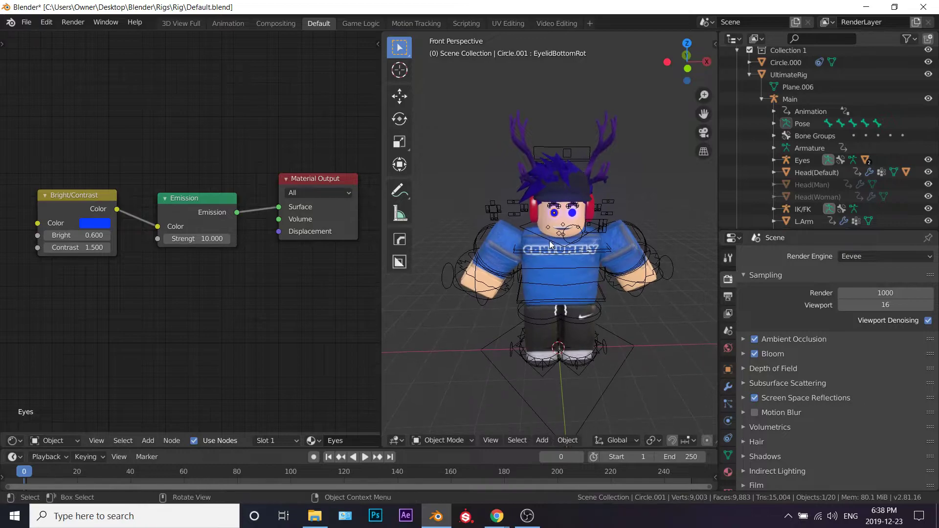
pyautogui.hotkey('shift', 'a')
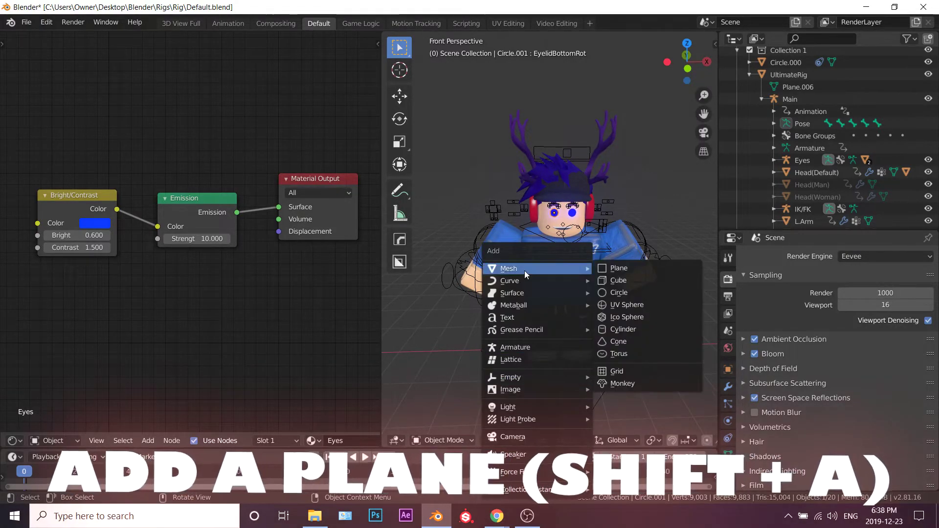
pyautogui.click(618, 269)
pyautogui.press('s')
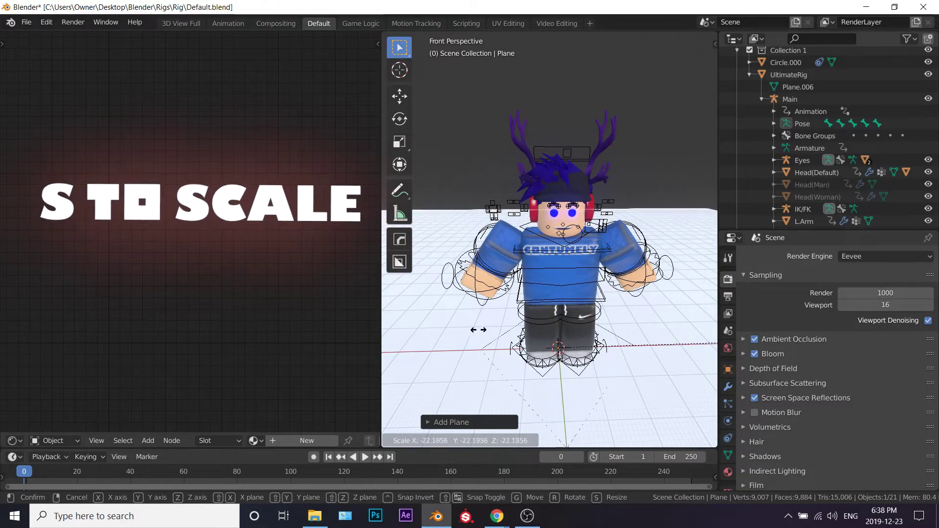
pyautogui.press('Return')
# Fly the view closer to the character and add an armature to the scene
pyautogui.hotkey('shift', '`')
pyautogui.press('w')
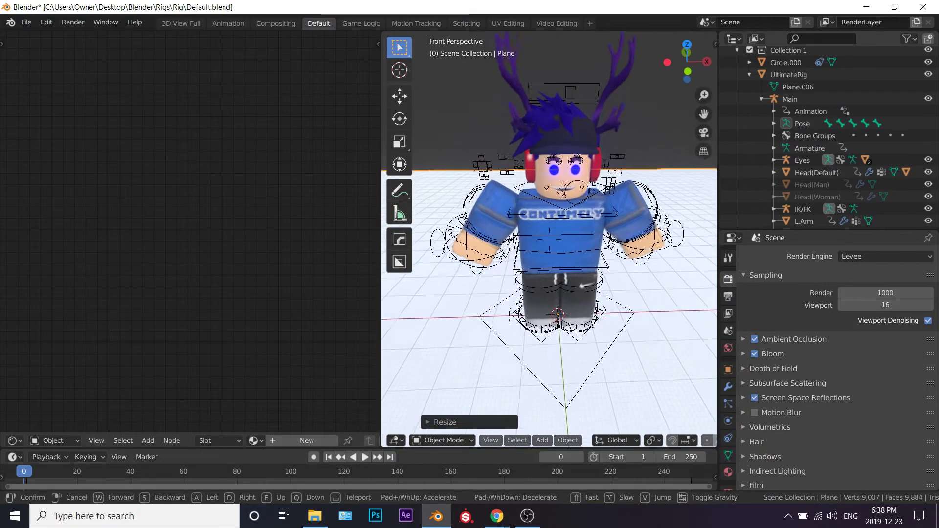
pyautogui.press('Escape')
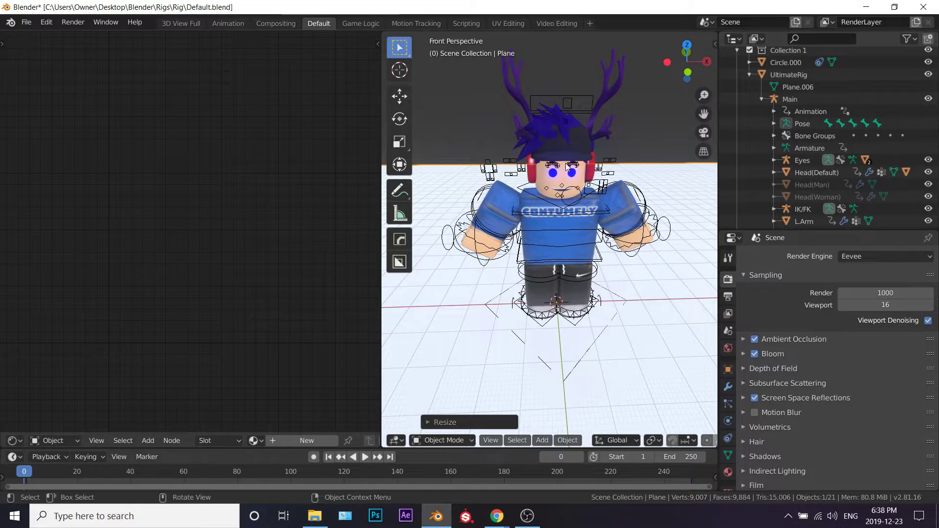
pyautogui.hotkey('shift', 'a')
pyautogui.click(567, 347)
pyautogui.hotkey('shift', 'a')
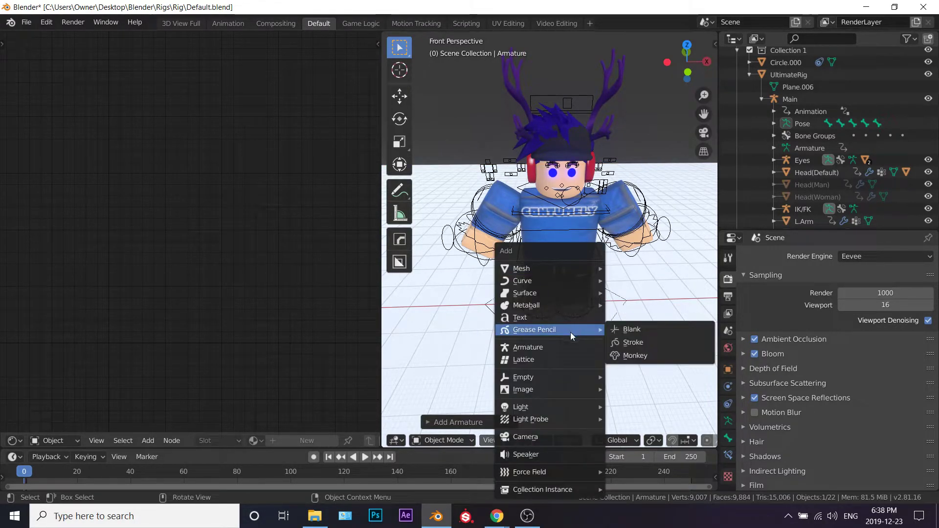
pyautogui.moveTo(521, 406)
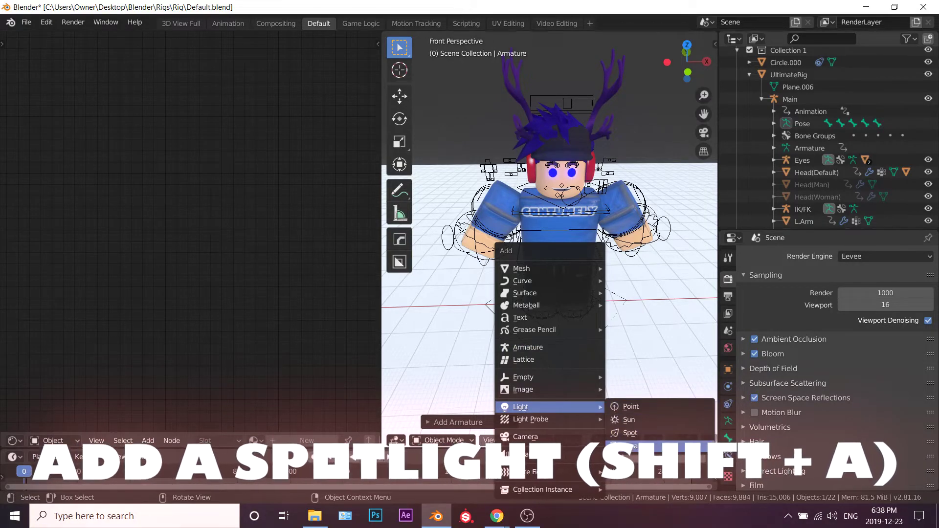
# Add a spot light and raise it along Z high above the character
pyautogui.click(651, 431)
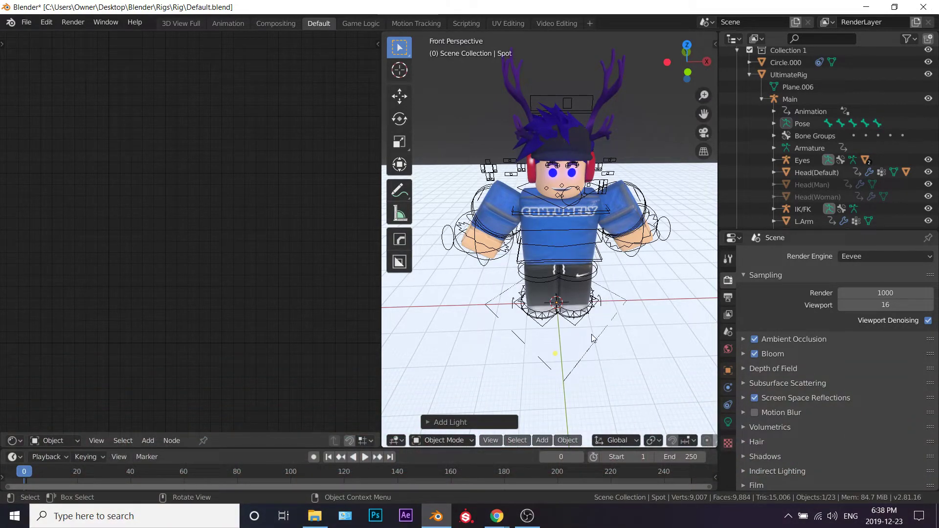
pyautogui.press('g')
pyautogui.press('z')
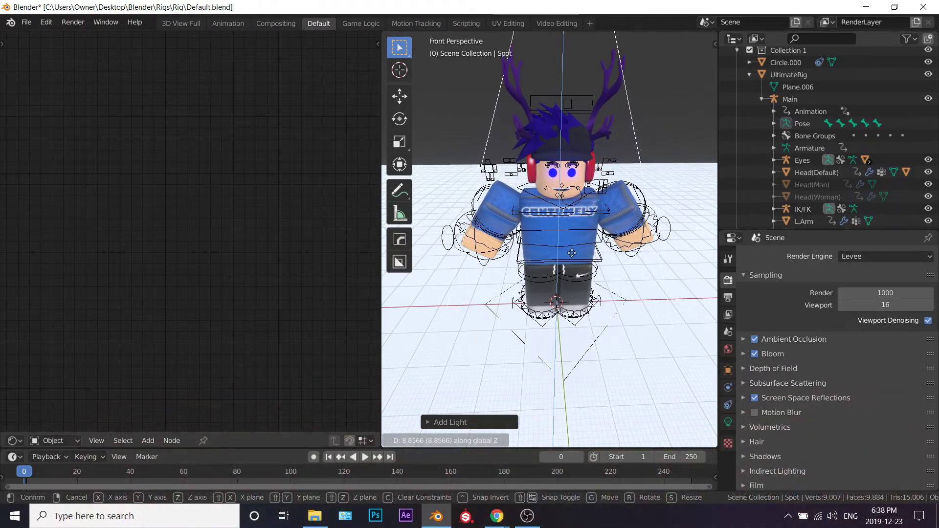
pyautogui.click(581, 53)
pyautogui.hotkey('shift', '`')
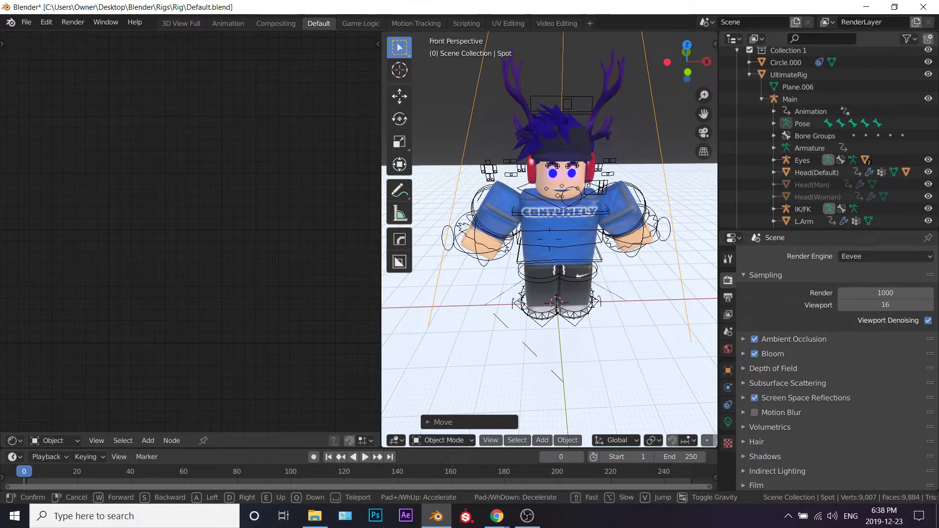
pyautogui.press('s')
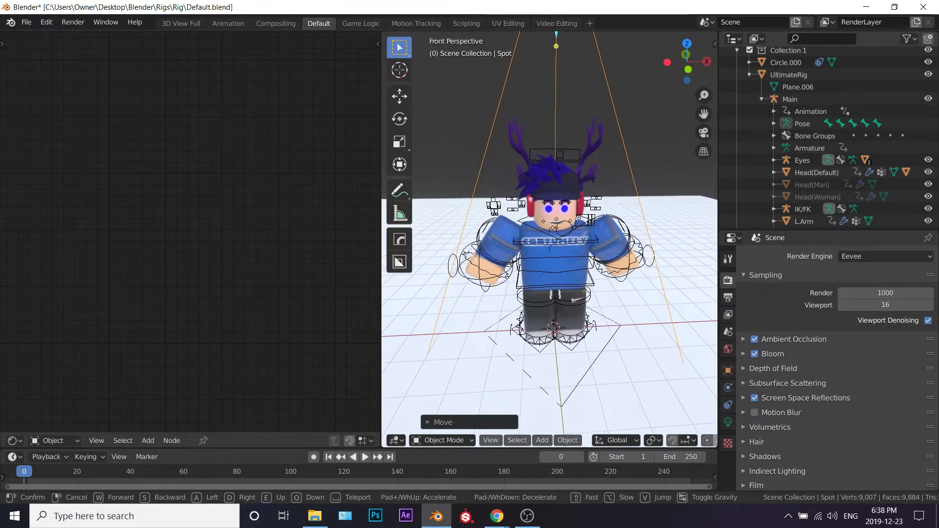
pyautogui.press('Return')
# Give the spotlight a deep saturated blue colour and a Power of 300
pyautogui.click(728, 422)
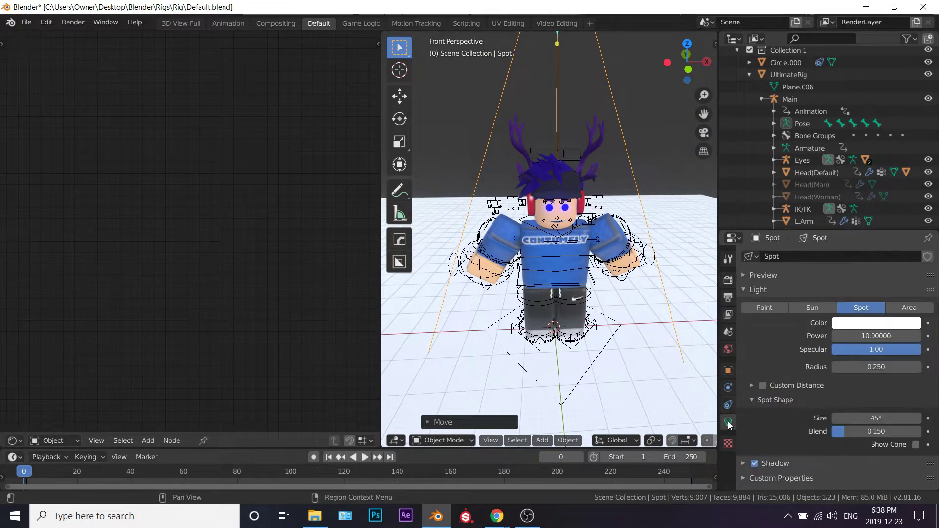
pyautogui.click(870, 325)
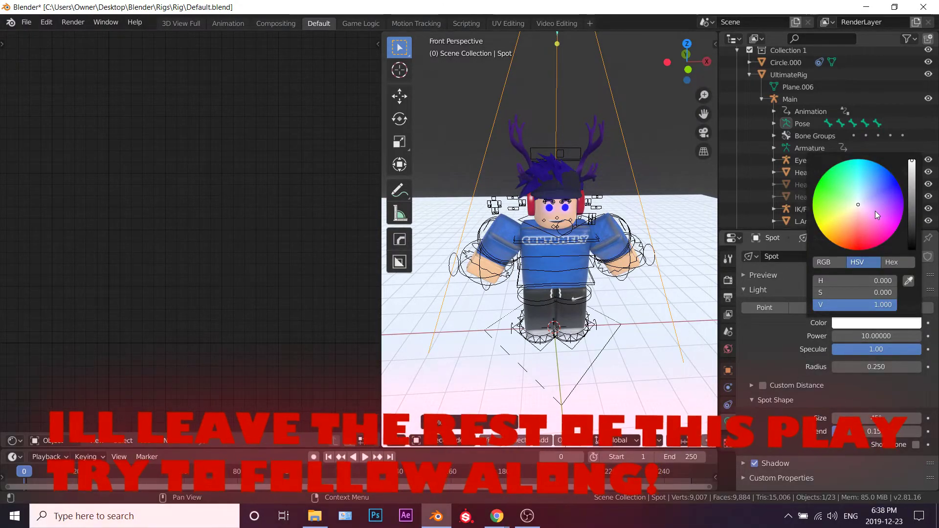
pyautogui.click(869, 195)
pyautogui.moveTo(870, 196); pyautogui.dragTo(895, 177)
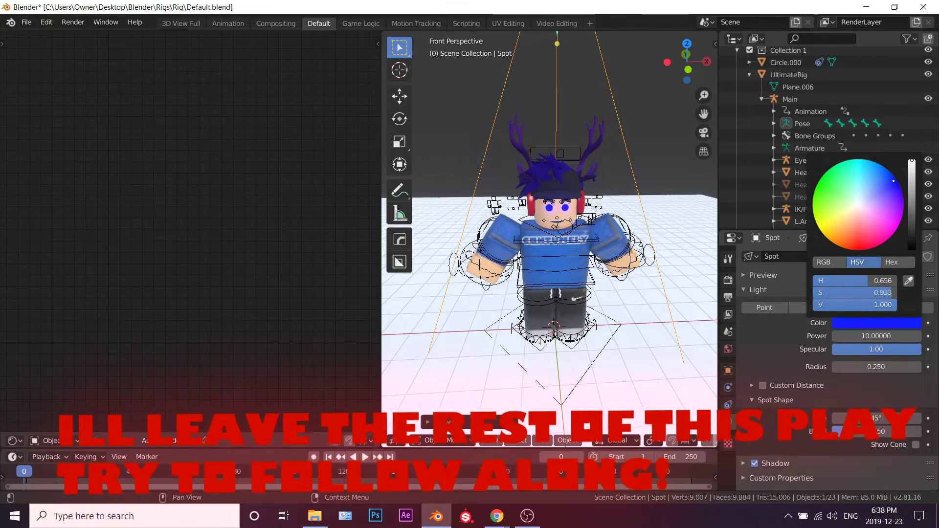
pyautogui.click(883, 336)
pyautogui.write('2')
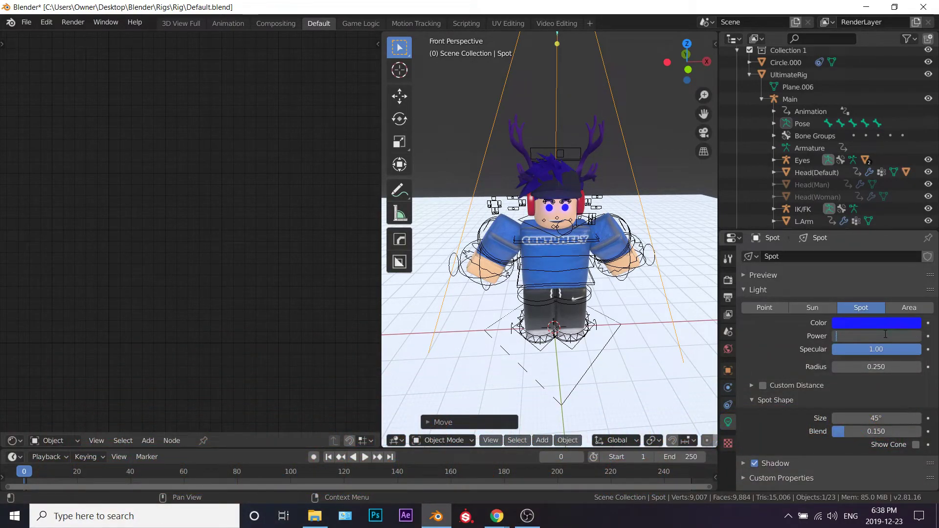
pyautogui.write('00')
pyautogui.press('Return')
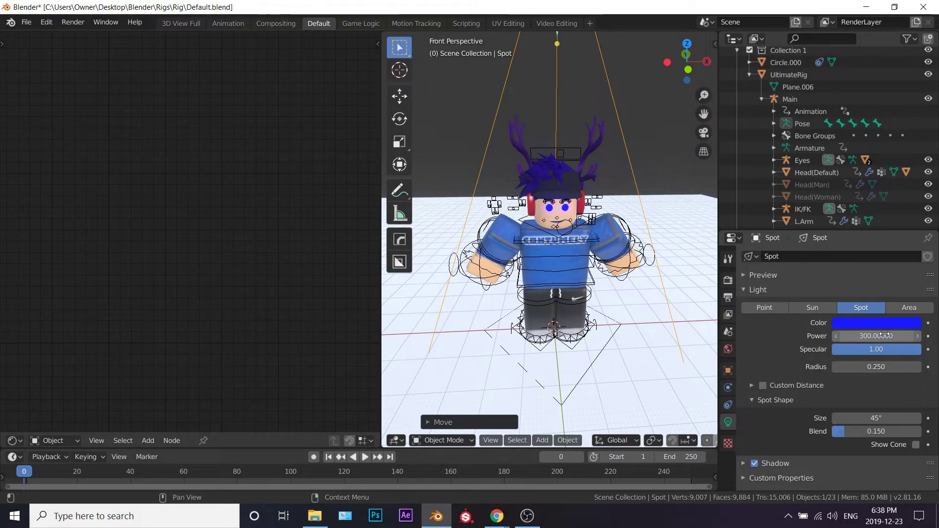
pyautogui.click(47, 441)
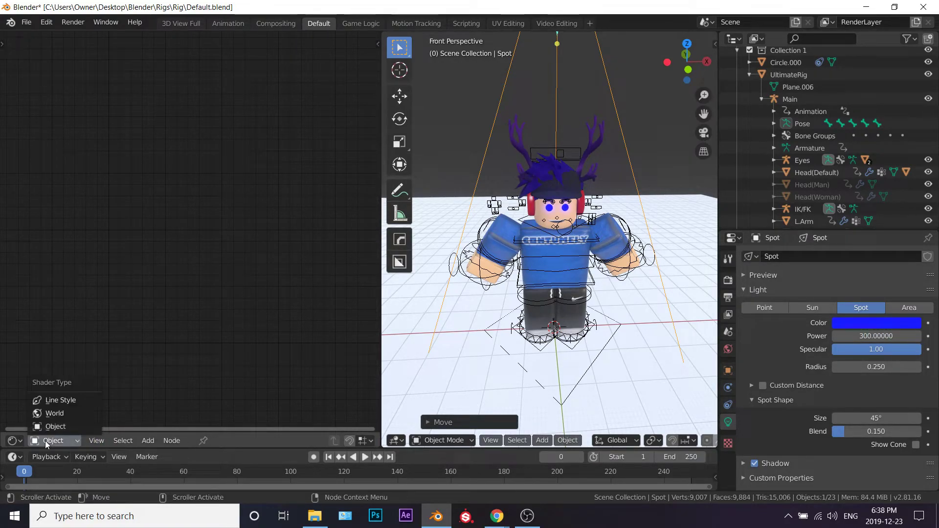
# Enable world nodes, link a Volume Scatter into World Output Volume, and preview rendered
pyautogui.click(56, 414)
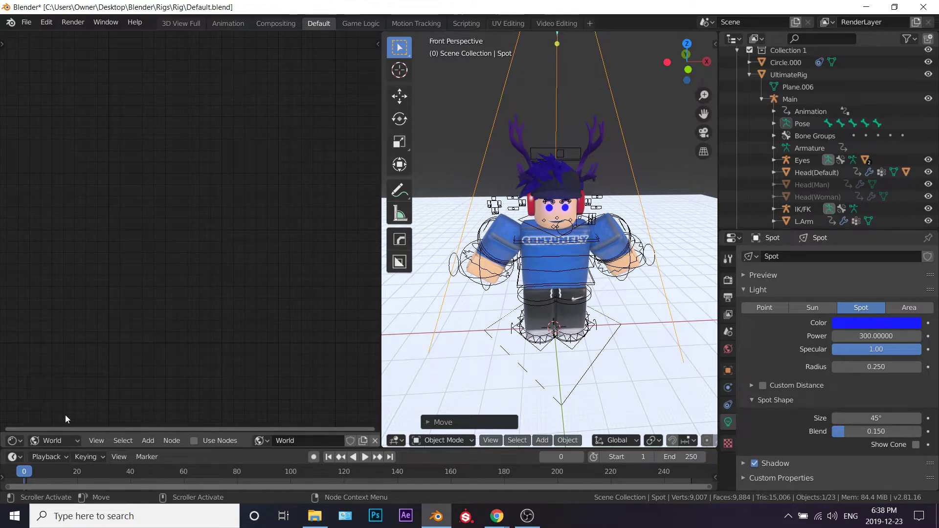
pyautogui.click(195, 441)
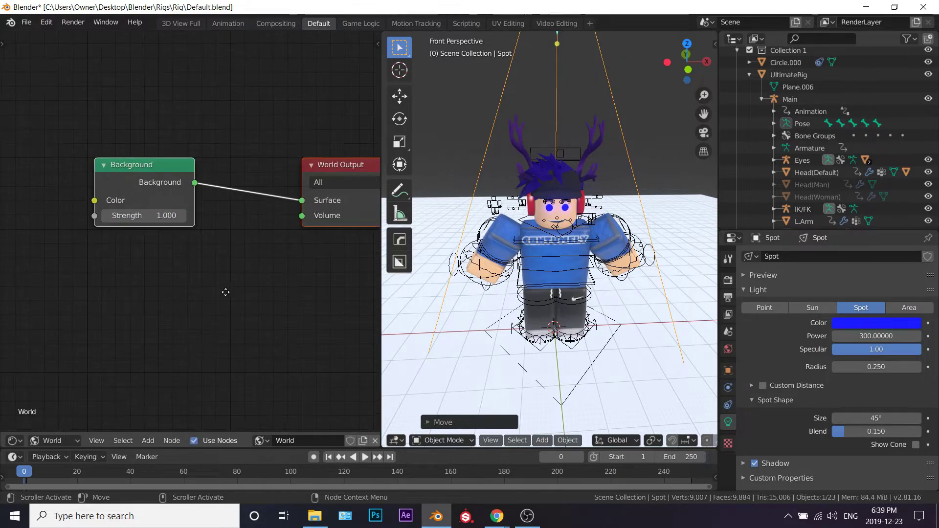
pyautogui.hotkey('shift', 'a')
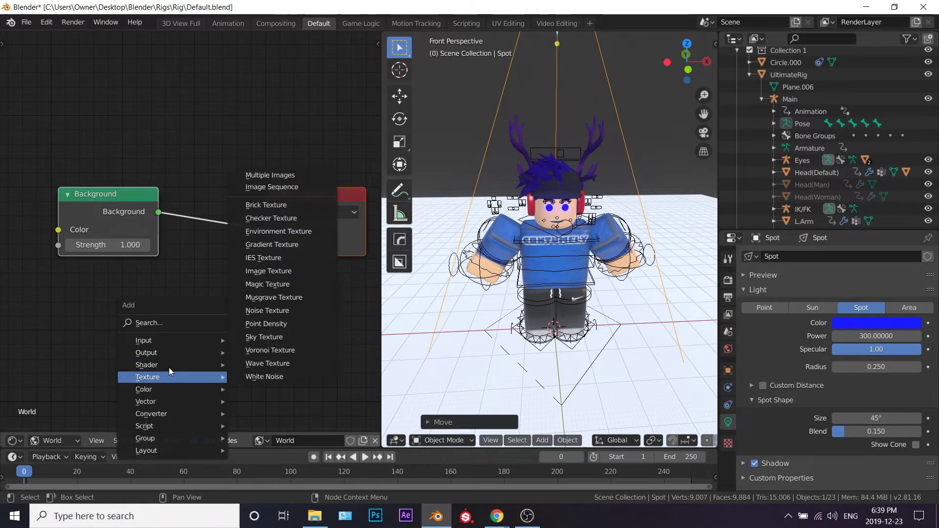
pyautogui.moveTo(172, 365)
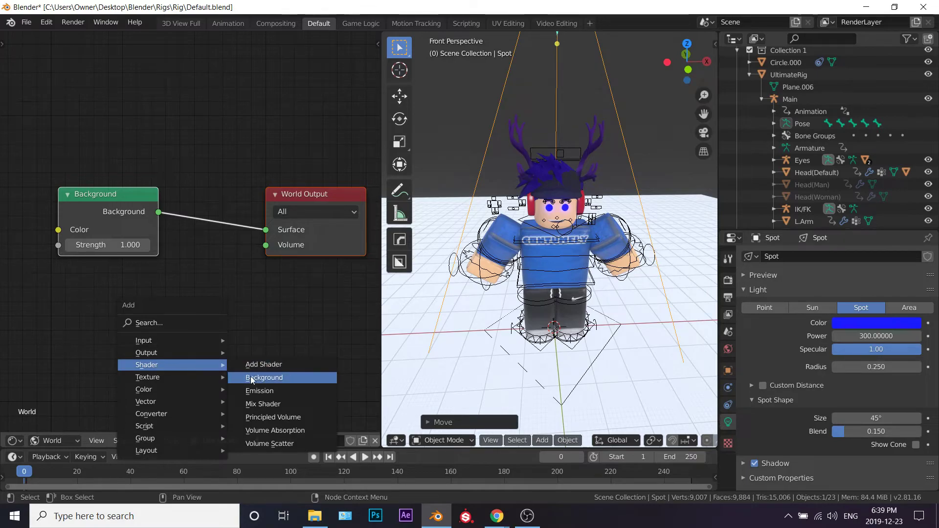
pyautogui.click(282, 446)
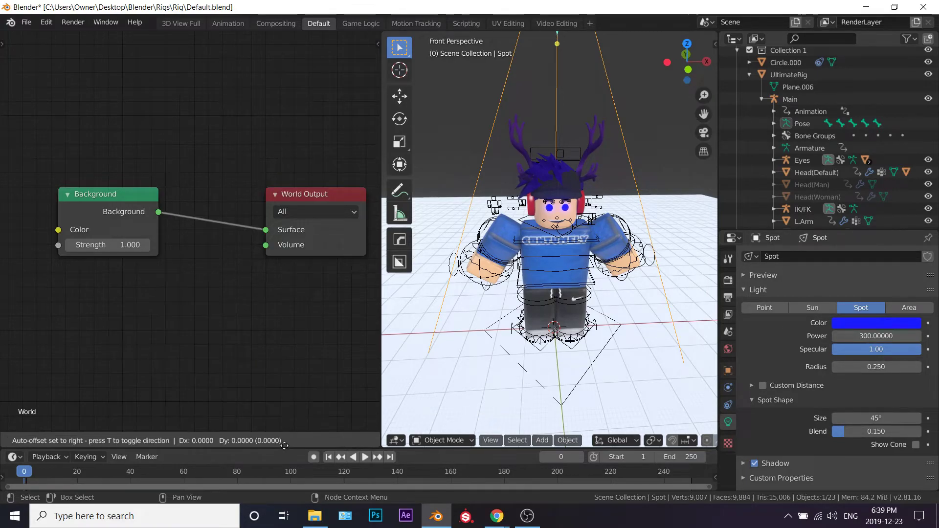
pyautogui.click(114, 280)
pyautogui.moveTo(209, 307); pyautogui.dragTo(218, 305)
pyautogui.moveTo(256, 254); pyautogui.dragTo(263, 246)
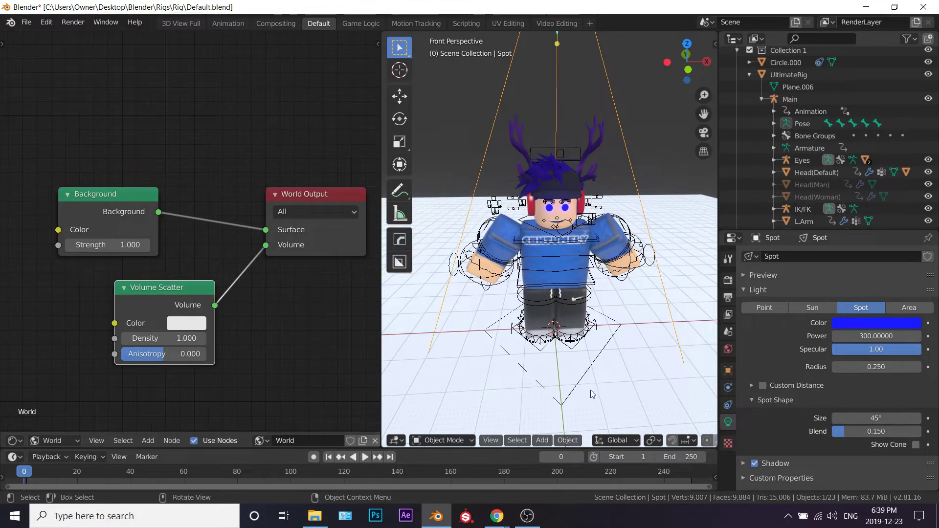
pyautogui.press('z')
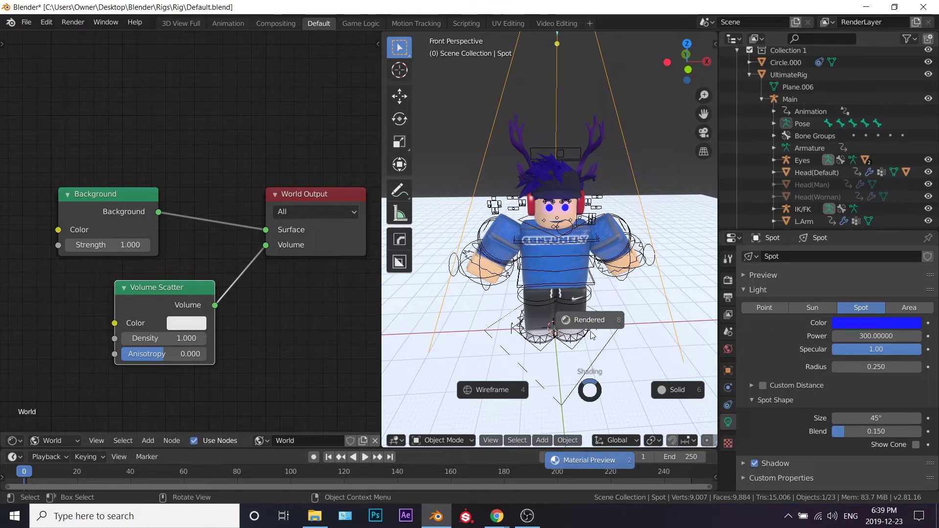
pyautogui.click(592, 327)
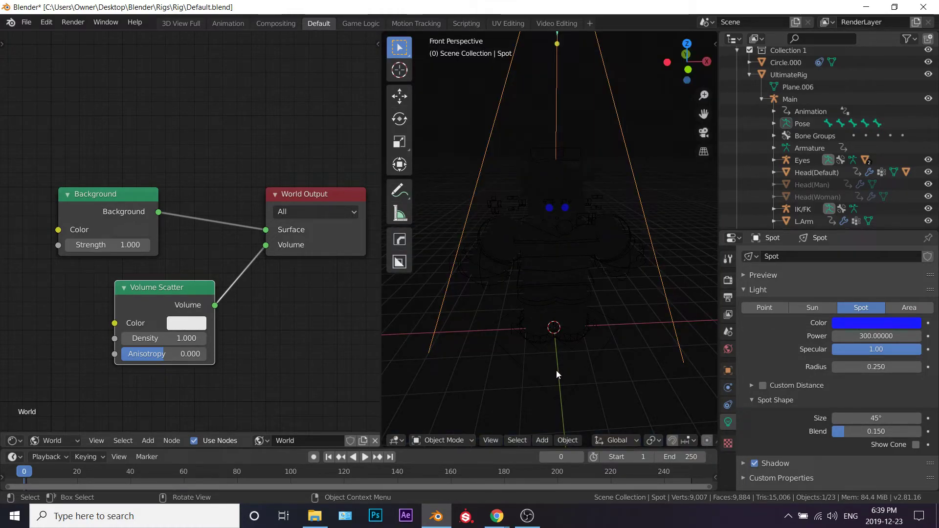
# Set the Volume Scatter Density to 0.1 and fly around to inspect the fog
pyautogui.click(179, 339)
pyautogui.write('0.1')
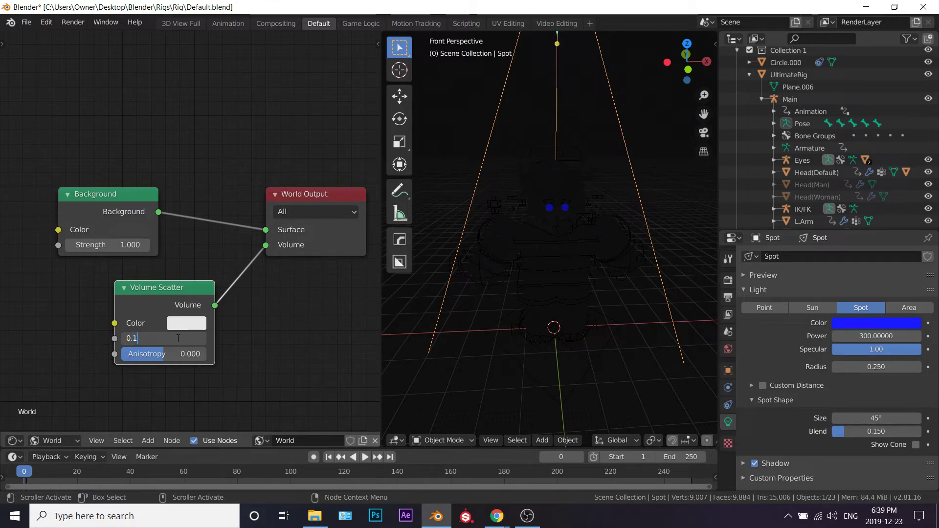
pyautogui.press('Return')
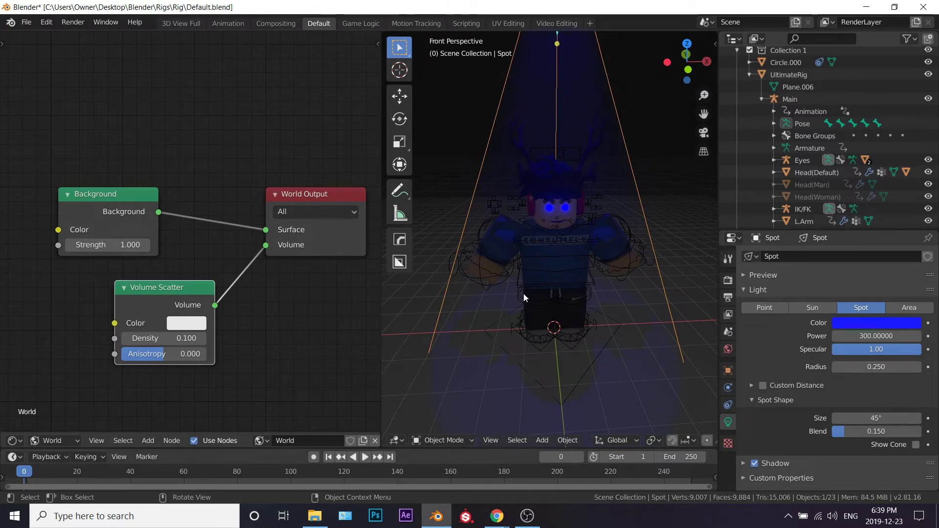
pyautogui.hotkey('shift', '`')
pyautogui.press('w')
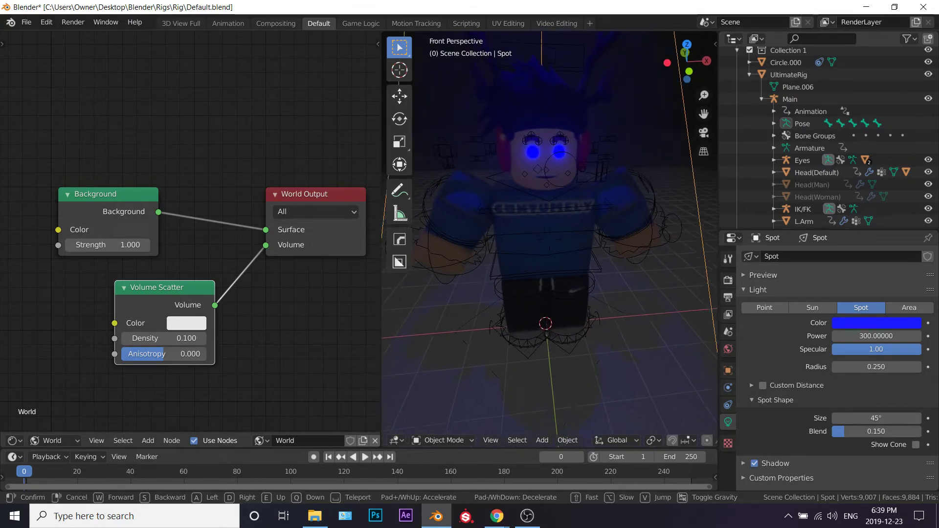
pyautogui.press('s')
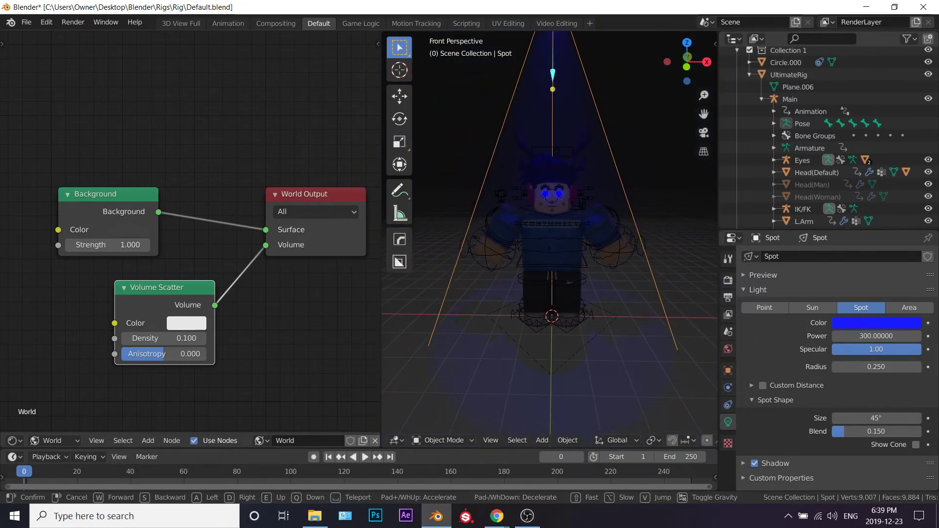
pyautogui.press('w')
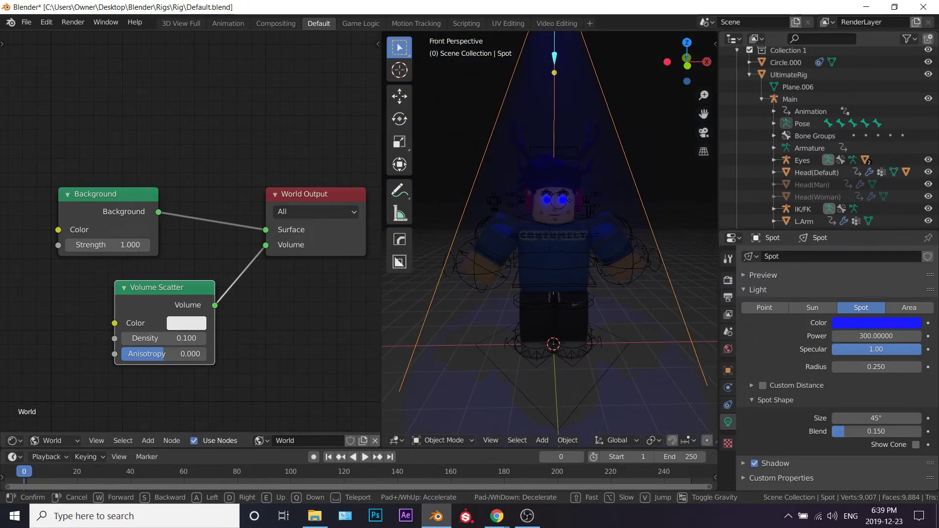
pyautogui.press('w')
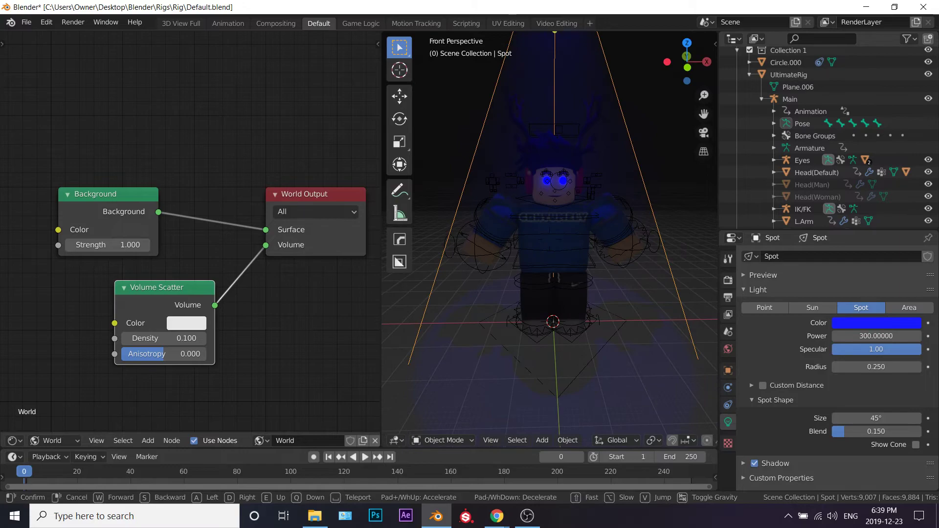
pyautogui.click(545, 259)
pyautogui.hotkey('shift', '`')
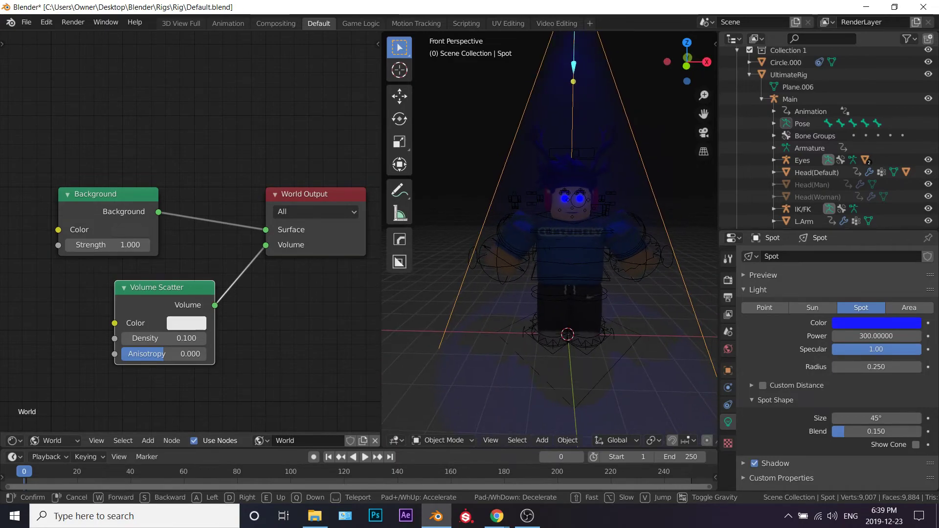
pyautogui.click(550, 251)
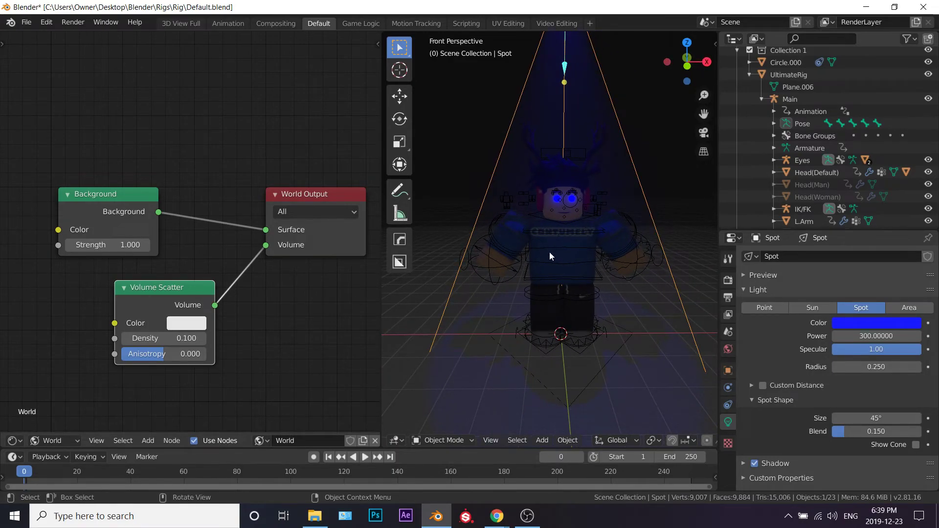
# Tint the fog colour pale cyan and return to the wider front view
pyautogui.click(193, 321)
pyautogui.moveTo(234, 216); pyautogui.dragTo(223, 167)
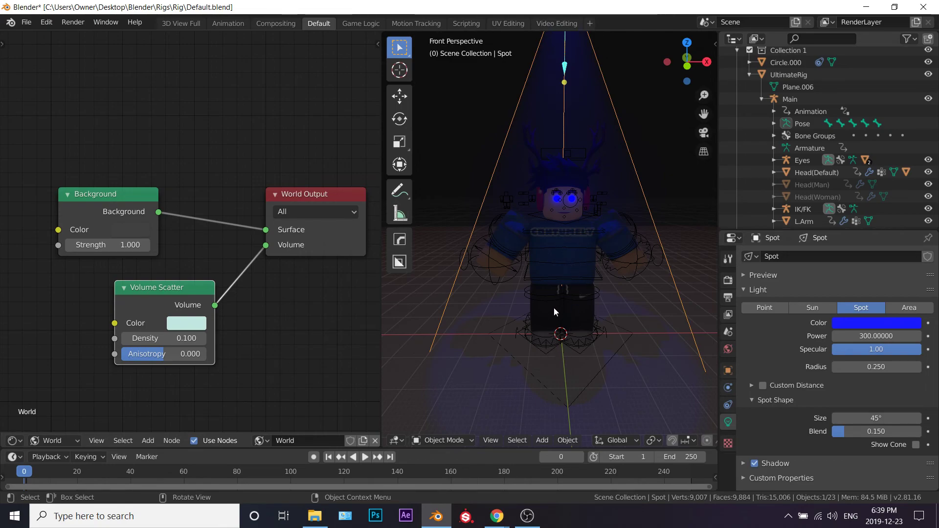
pyautogui.hotkey('shift', '`')
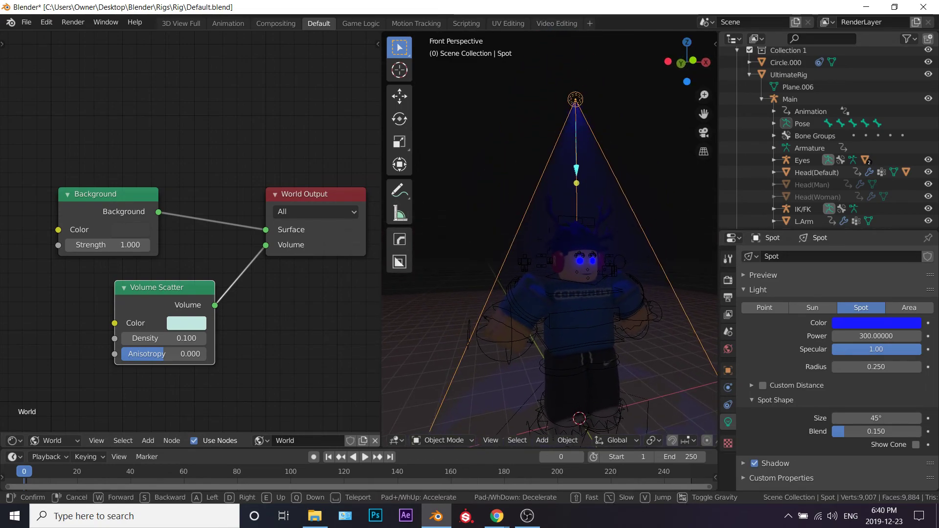
pyautogui.press('Escape')
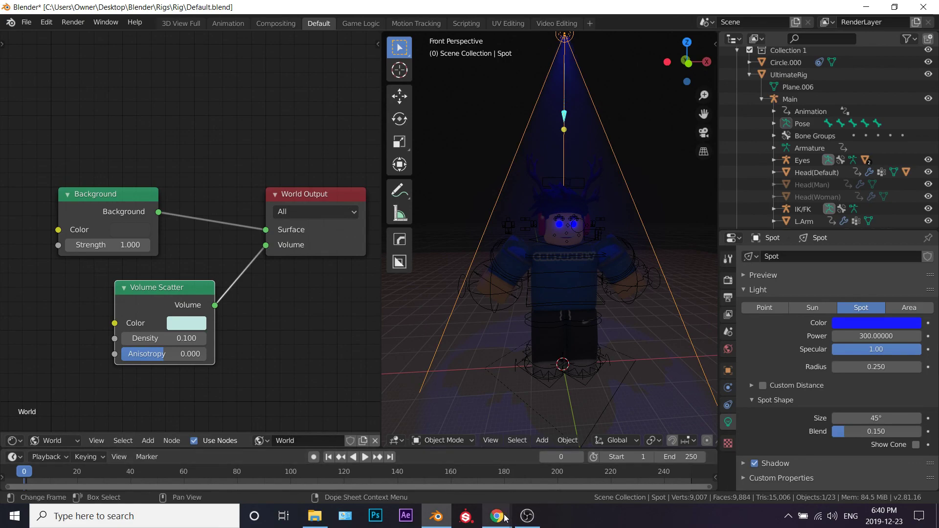